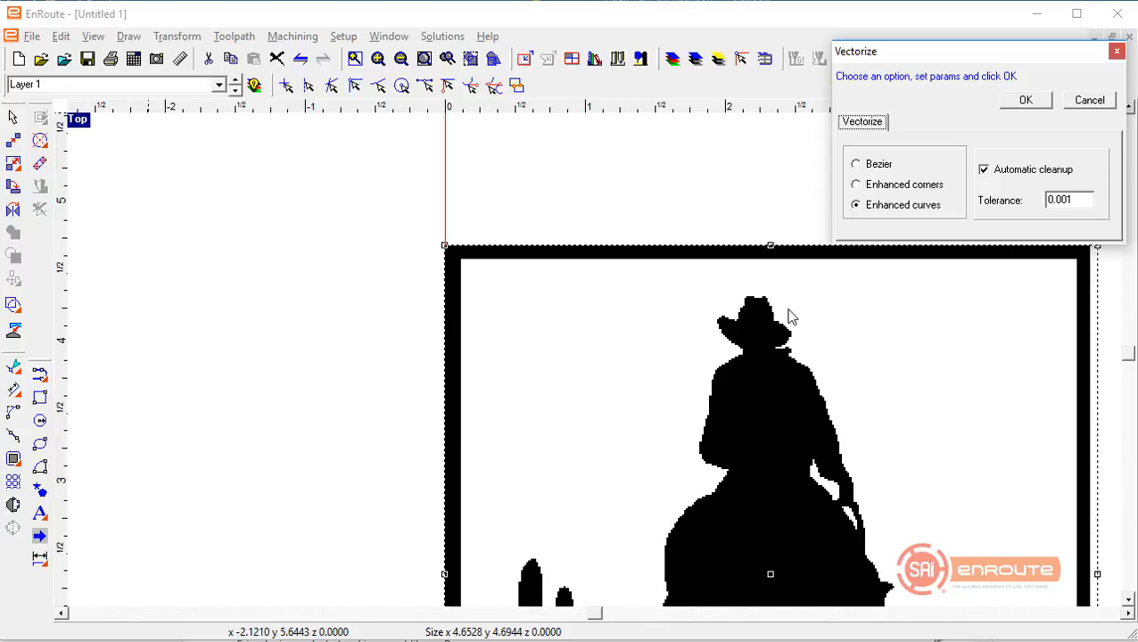
Examine the tolerance, noise and corner parameters offered by the Enhanced corners vectorizing option
{"action": "left_click", "coordinate": [887, 186]}
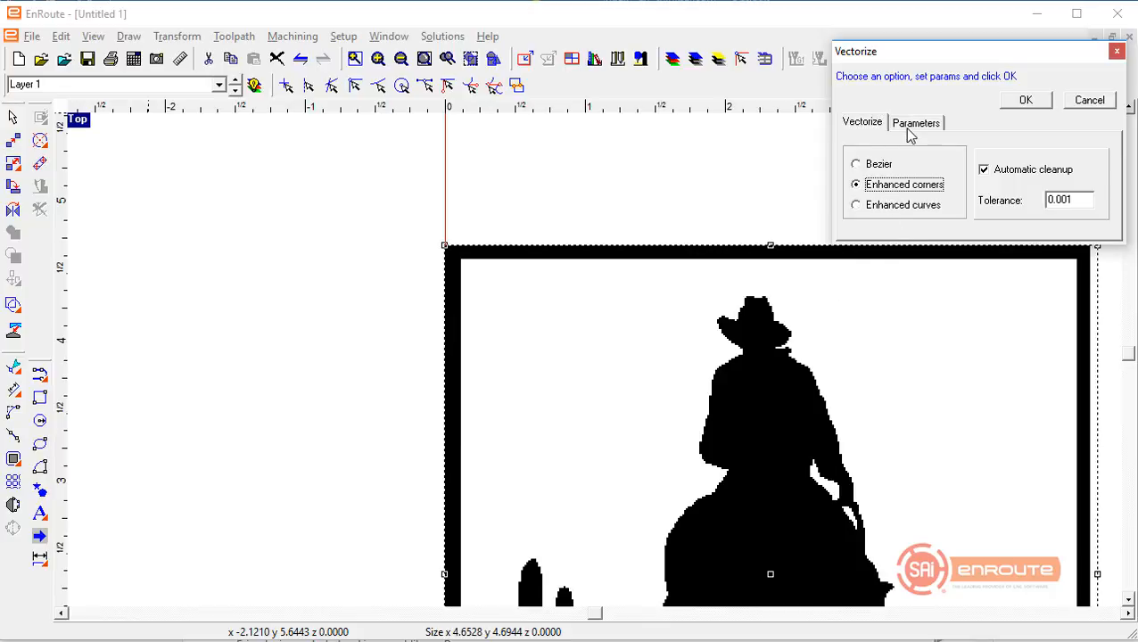
{"action": "left_click", "coordinate": [915, 122]}
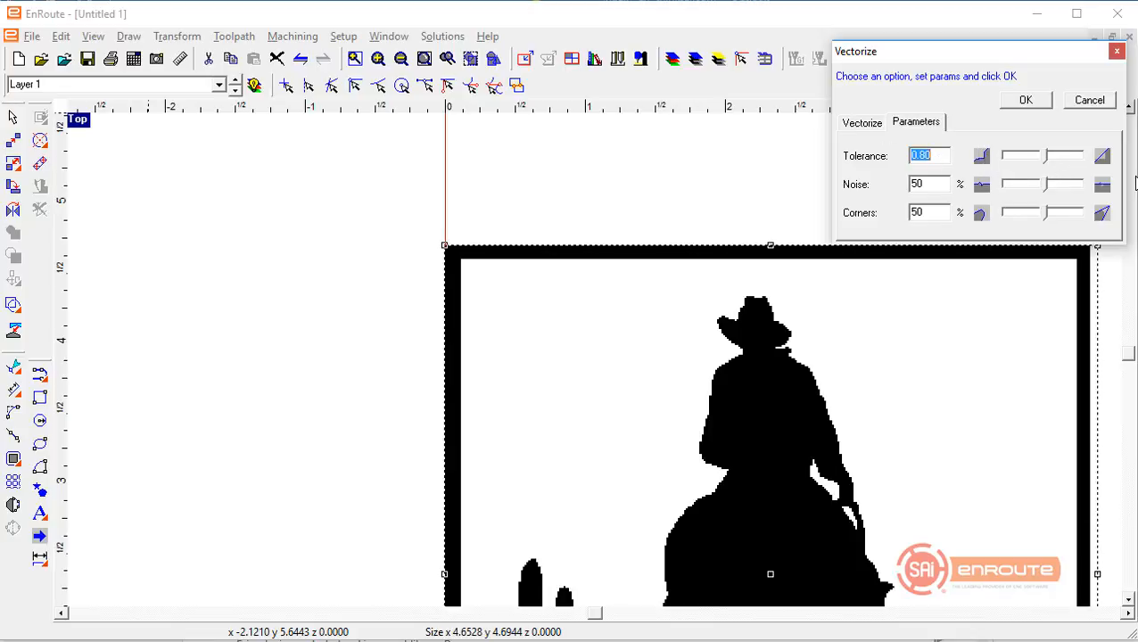
{"action": "left_click", "coordinate": [862, 124]}
Vectorize the cowboy bitmap with Enhanced curves, automatic cleanup on and a tolerance of 0.001
{"action": "left_click", "coordinate": [919, 205]}
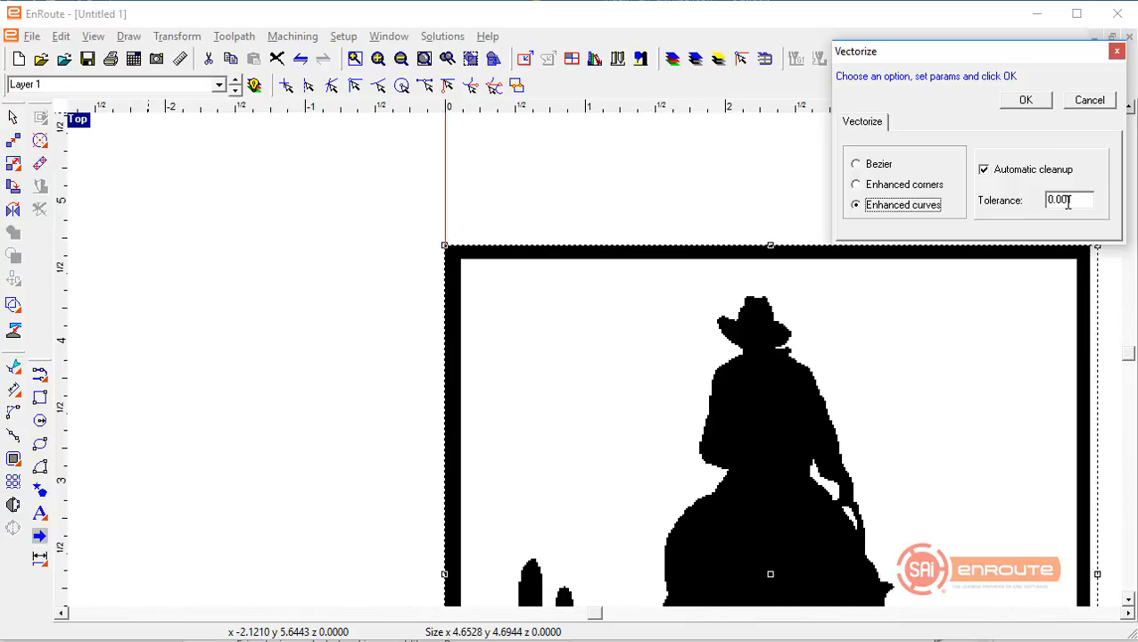
{"action": "left_click", "coordinate": [1043, 103]}
{"action": "scroll", "coordinate": [158, 302], "scroll_direction": "down", "scroll_amount": 2}
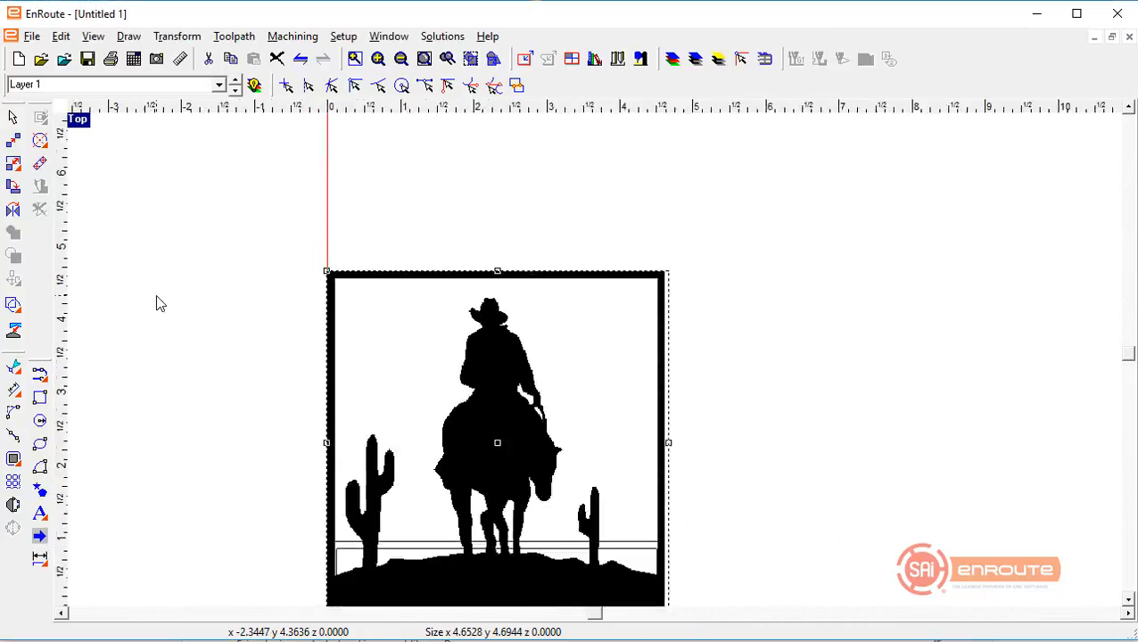
Deselect everything and move the source bitmap off the plate, clear of the vectorized outlines
{"action": "scroll", "coordinate": [201, 271], "scroll_direction": "down", "scroll_amount": 1}
{"action": "left_click", "coordinate": [239, 295]}
{"action": "left_click_drag", "start_coordinate": [382, 324], "coordinate": [207, 300]}
{"action": "scroll", "coordinate": [301, 431], "scroll_direction": "up", "scroll_amount": 2}
Select the vectorized outlines as one set and move them inside the plate, about 1 inch in from its lower-left corner
{"action": "left_click", "coordinate": [410, 318]}
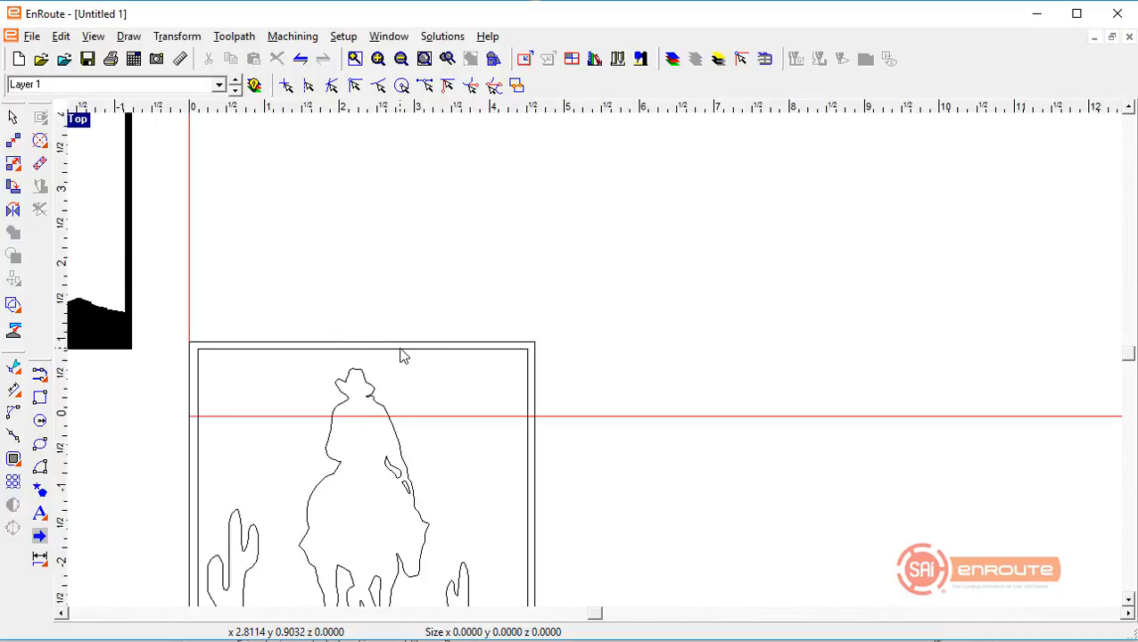
{"action": "left_click", "coordinate": [401, 355]}
{"action": "key", "text": "b"}
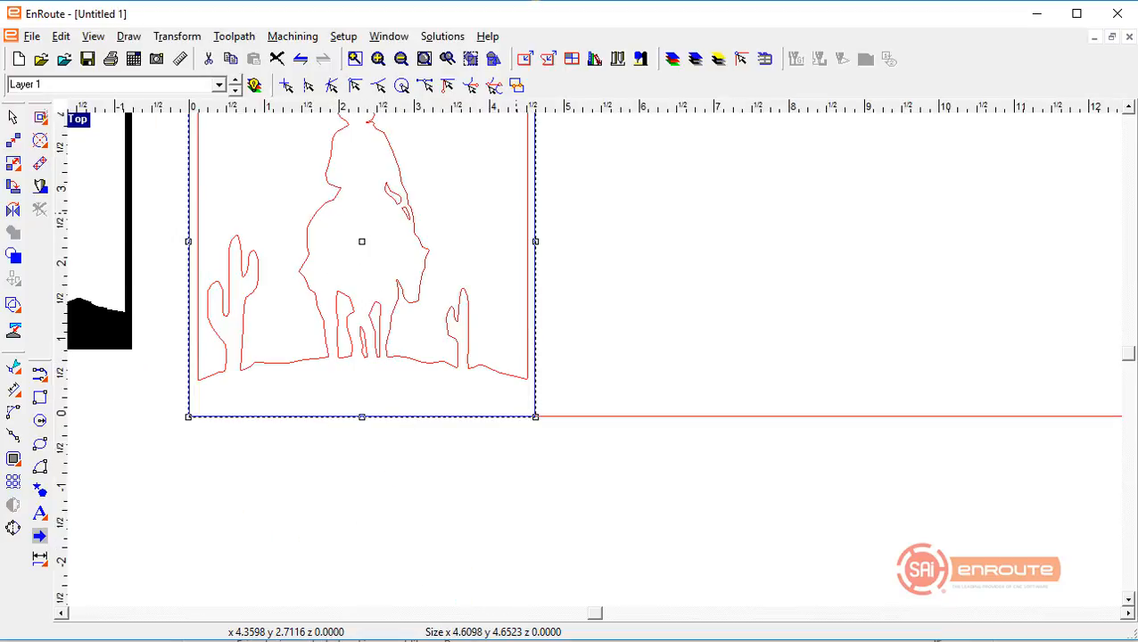
{"action": "scroll", "coordinate": [731, 109], "scroll_direction": "down", "scroll_amount": 2}
{"action": "scroll", "coordinate": [480, 408], "scroll_direction": "down", "scroll_amount": 2}
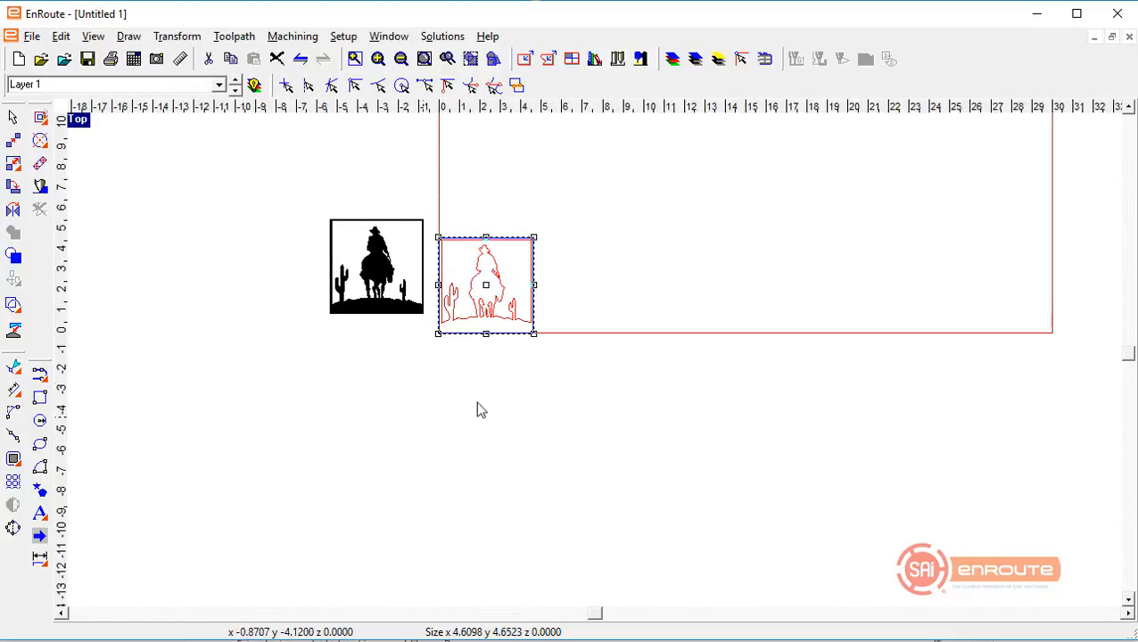
{"action": "scroll", "coordinate": [462, 268], "scroll_direction": "up", "scroll_amount": 2}
{"action": "left_click_drag", "start_coordinate": [462, 239], "coordinate": [501, 203]}
{"action": "scroll", "coordinate": [462, 258], "scroll_direction": "down", "scroll_amount": 2}
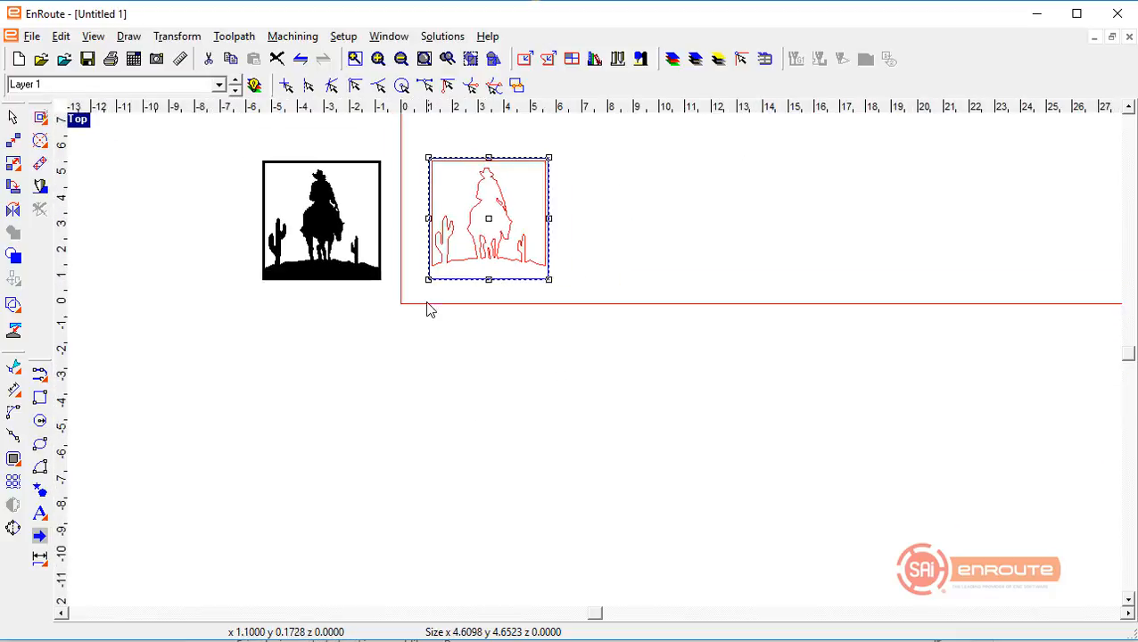
Examine the vectorized frame, rider, cactus and ground outlines up close and compare them with the source bitmap
{"action": "middle_click_drag", "start_coordinate": [447, 337], "coordinate": [360, 432]}
{"action": "scroll", "coordinate": [445, 253], "scroll_direction": "up", "scroll_amount": 2}
{"action": "scroll", "coordinate": [446, 263], "scroll_direction": "up", "scroll_amount": 2}
{"action": "middle_click_drag", "start_coordinate": [193, 374], "coordinate": [246, 320]}
{"action": "scroll", "coordinate": [279, 270], "scroll_direction": "up", "scroll_amount": 2}
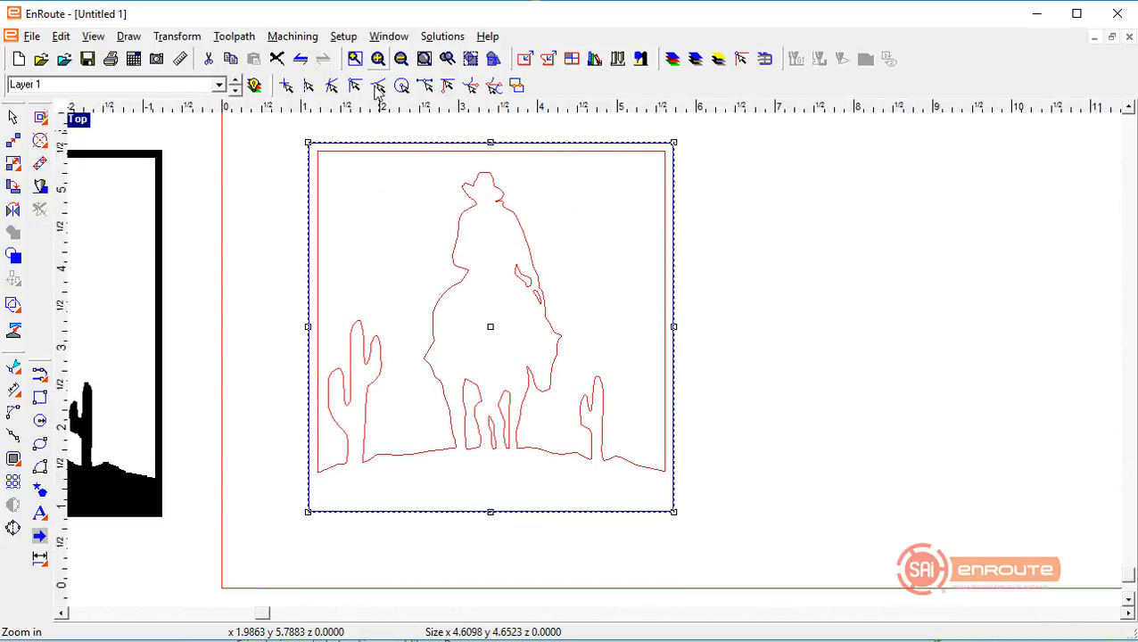
{"action": "scroll", "coordinate": [312, 439], "scroll_direction": "up", "scroll_amount": 2}
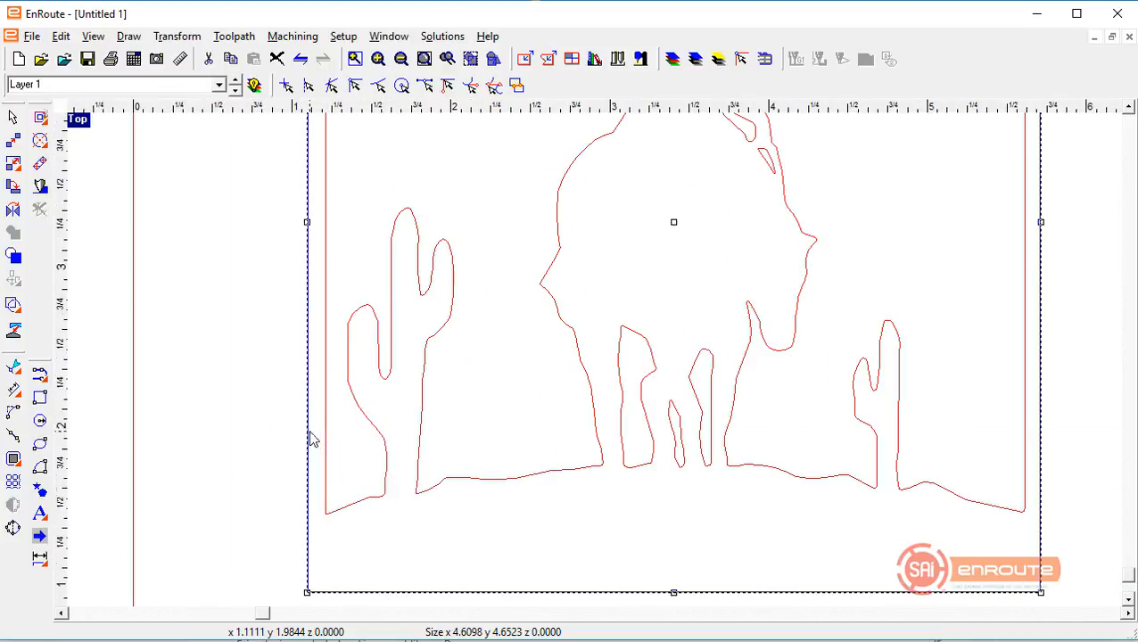
{"action": "scroll", "coordinate": [316, 394], "scroll_direction": "down", "scroll_amount": 3}
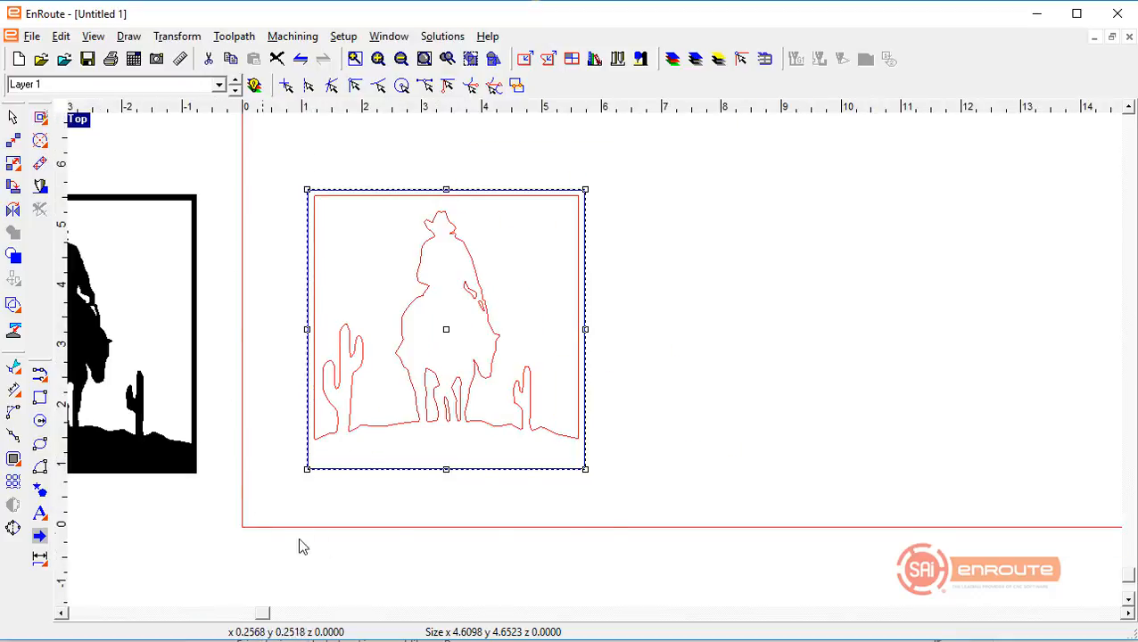
{"action": "scroll", "coordinate": [449, 295], "scroll_direction": "up", "scroll_amount": 2}
{"action": "scroll", "coordinate": [406, 348], "scroll_direction": "down", "scroll_amount": 1}
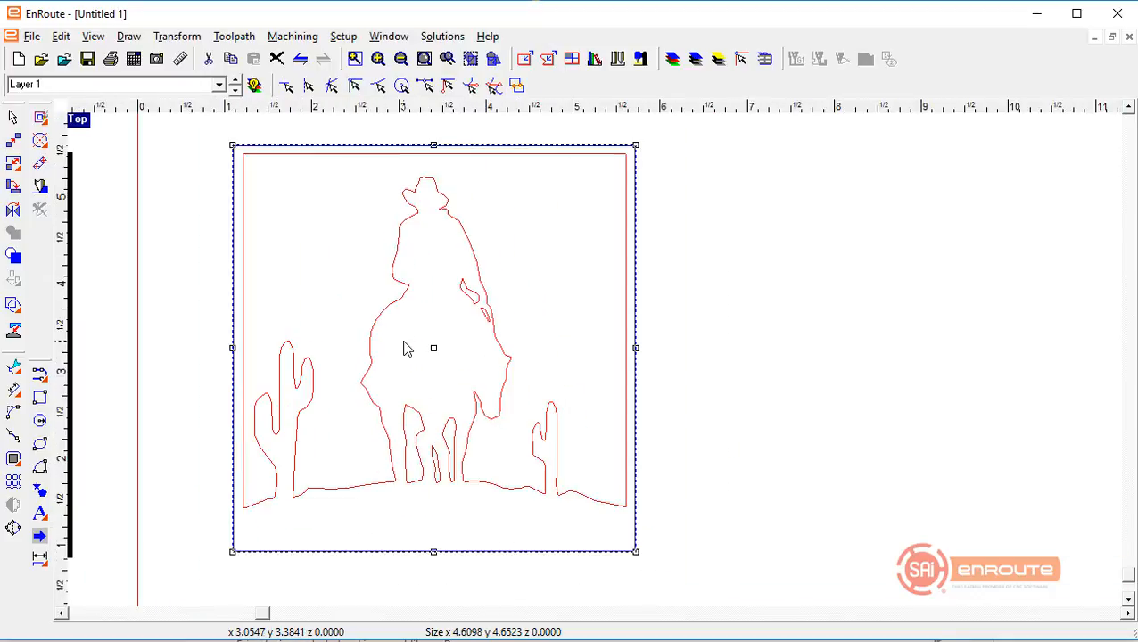
{"action": "scroll", "coordinate": [228, 372], "scroll_direction": "up", "scroll_amount": 1}
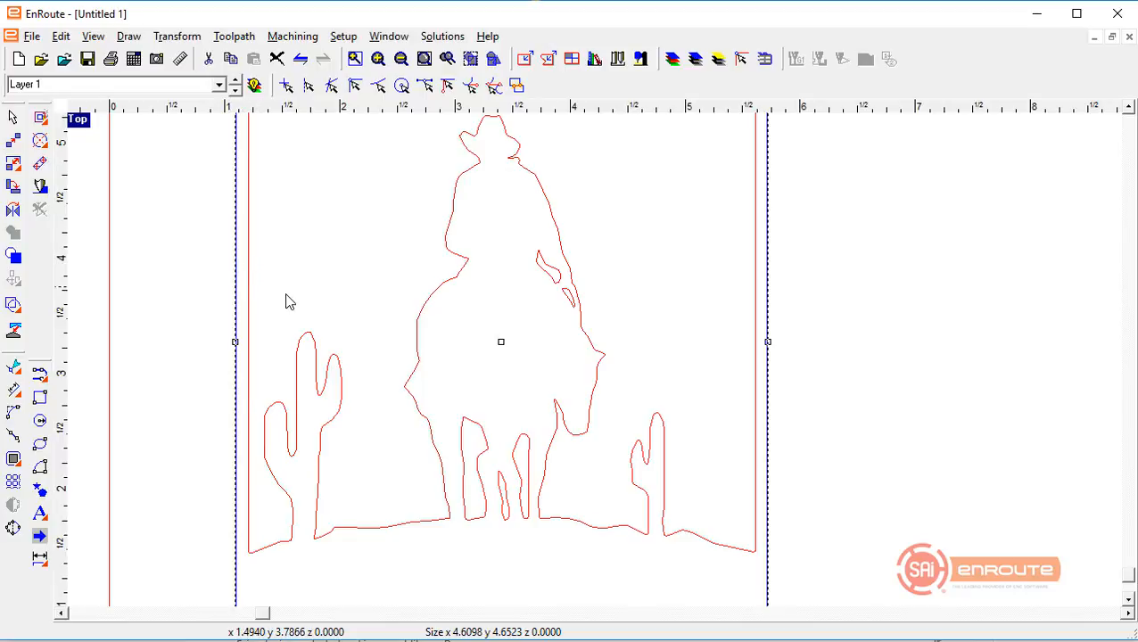
{"action": "scroll", "coordinate": [285, 301], "scroll_direction": "down", "scroll_amount": 1}
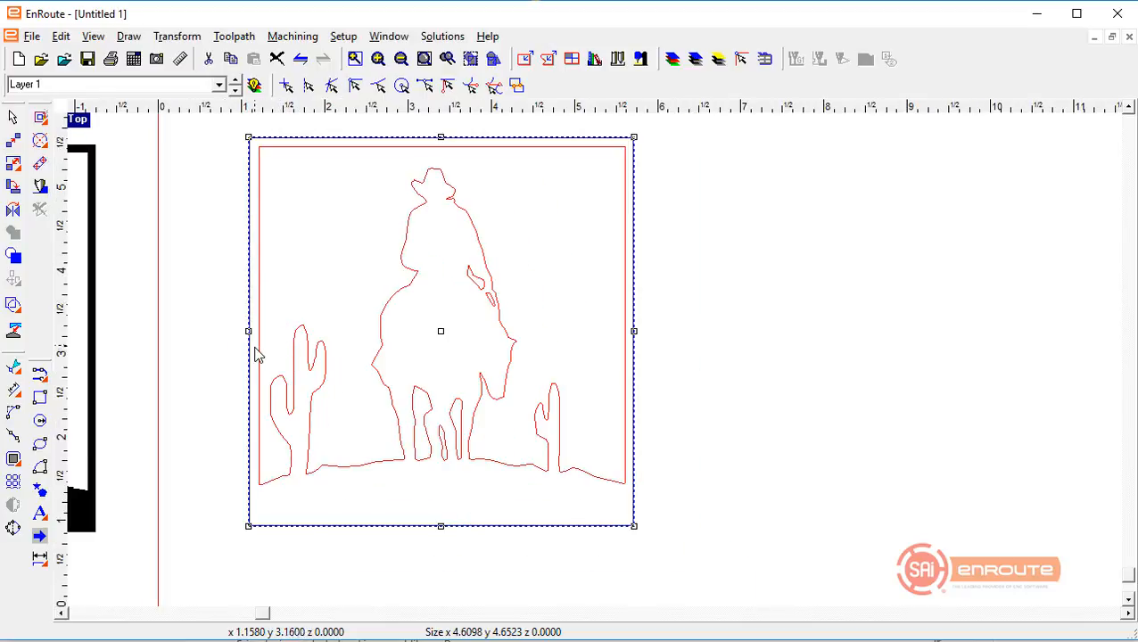
{"action": "scroll", "coordinate": [255, 355], "scroll_direction": "up", "scroll_amount": 2}
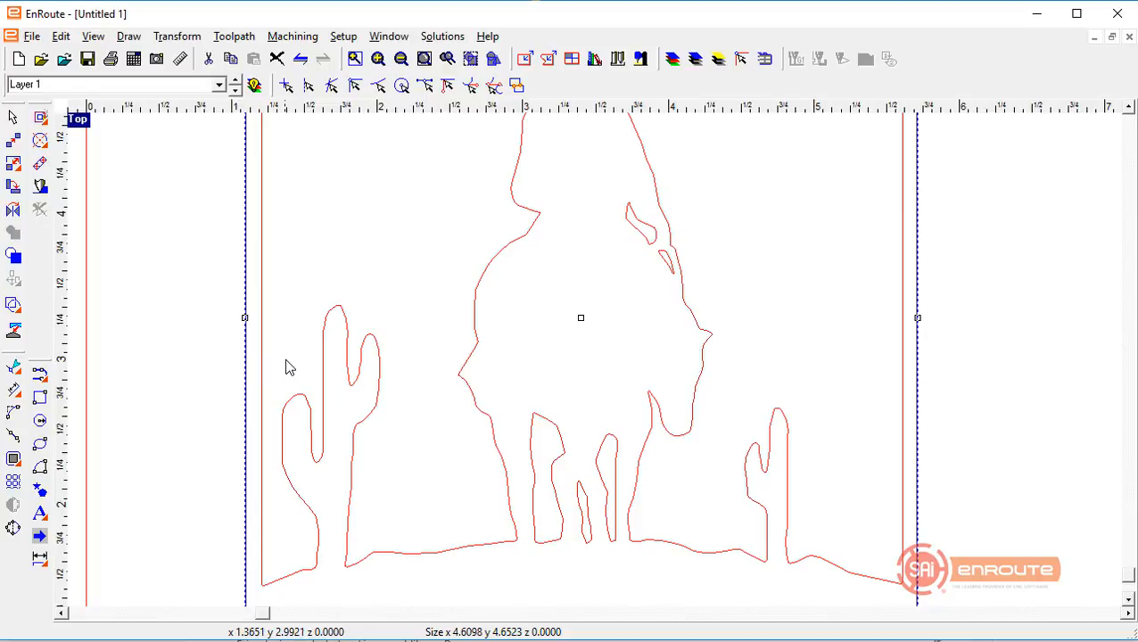
{"action": "scroll", "coordinate": [297, 336], "scroll_direction": "down", "scroll_amount": 2}
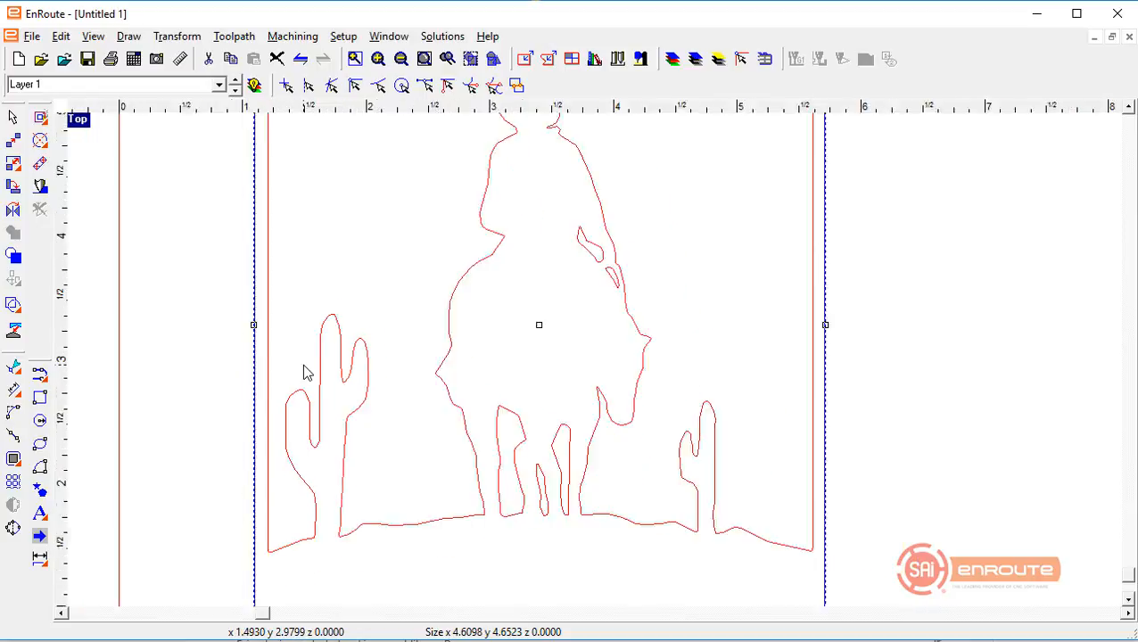
{"action": "scroll", "coordinate": [451, 431], "scroll_direction": "down", "scroll_amount": 1}
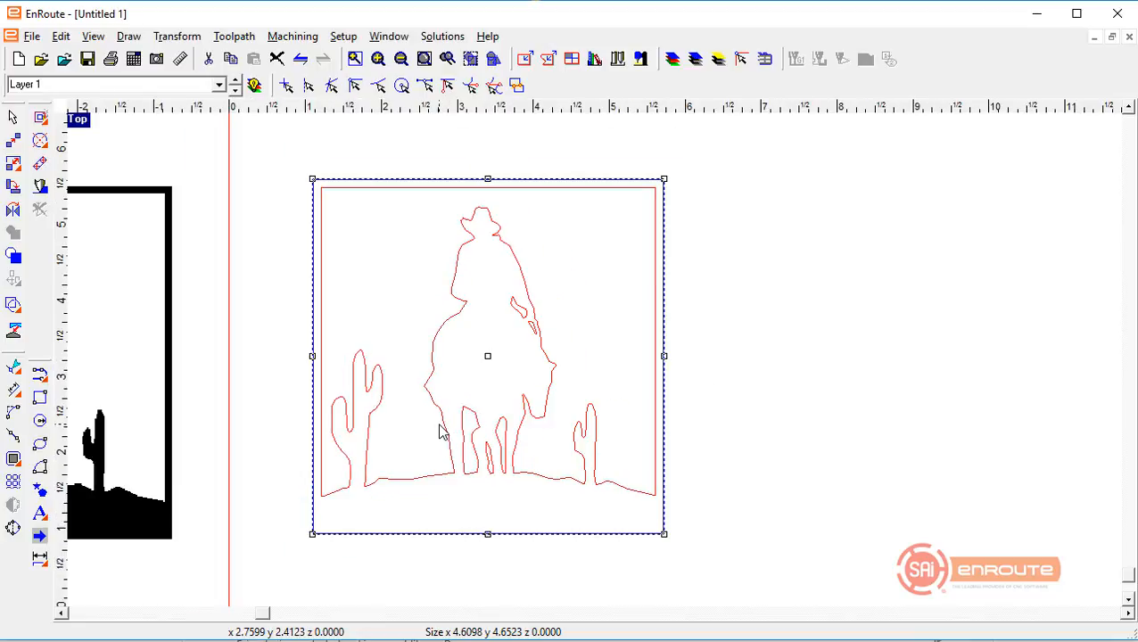
{"action": "scroll", "coordinate": [450, 415], "scroll_direction": "down", "scroll_amount": 1}
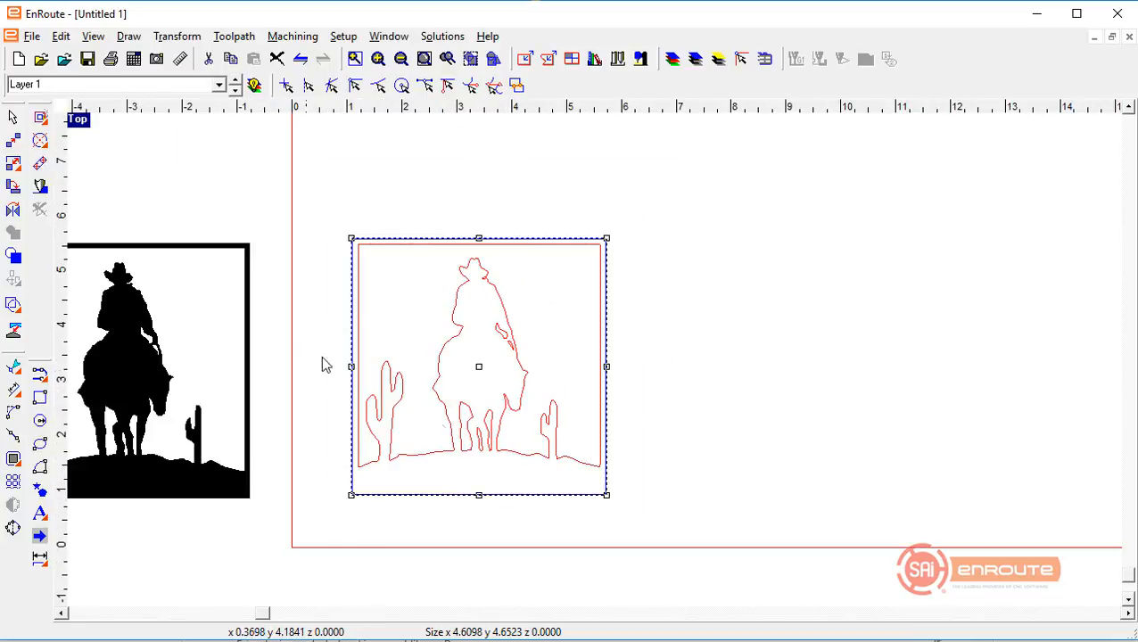
Scale the selected cowboy outlines proportionally to a width of 15 using precision input
{"action": "key", "text": "space"}
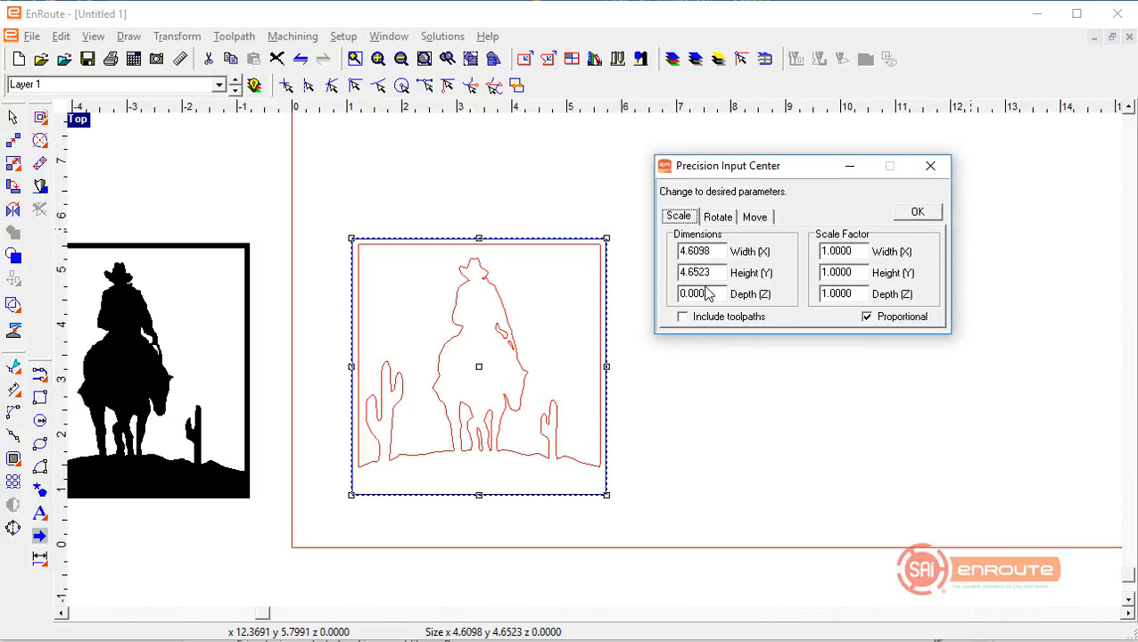
{"action": "double_click", "coordinate": [719, 253]}
{"action": "type", "text": "15"}
{"action": "key", "text": "Tab"}
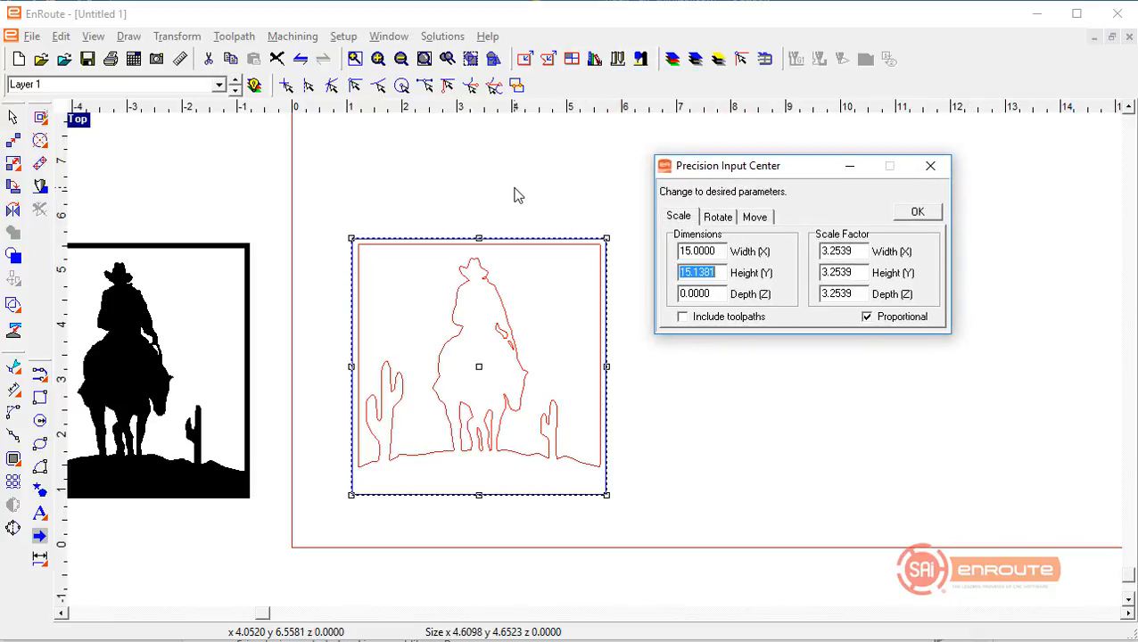
{"action": "left_click", "coordinate": [918, 213]}
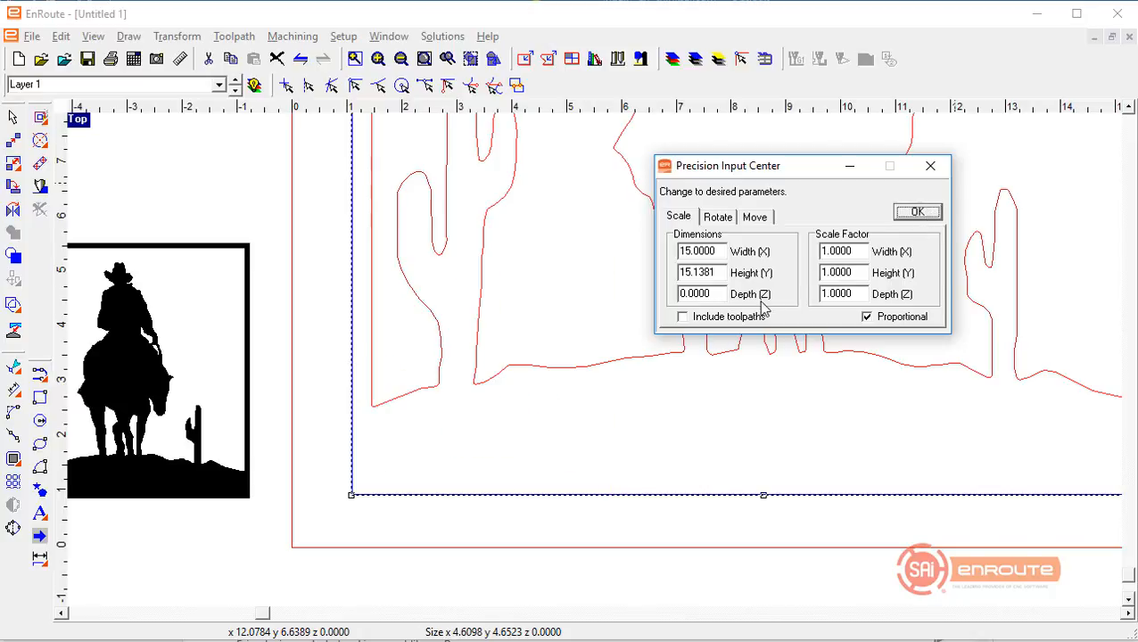
{"action": "scroll", "coordinate": [565, 432], "scroll_direction": "down", "scroll_amount": 3}
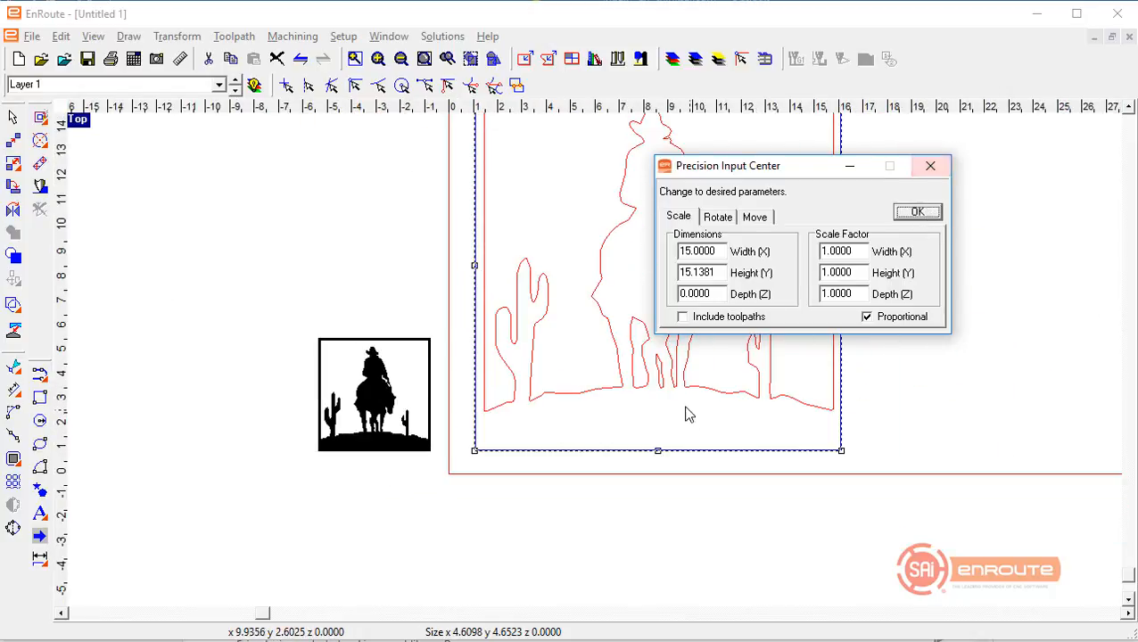
{"action": "left_click", "coordinate": [929, 167]}
{"action": "scroll", "coordinate": [485, 437], "scroll_direction": "down", "scroll_amount": 3}
{"action": "scroll", "coordinate": [571, 412], "scroll_direction": "up", "scroll_amount": 2}
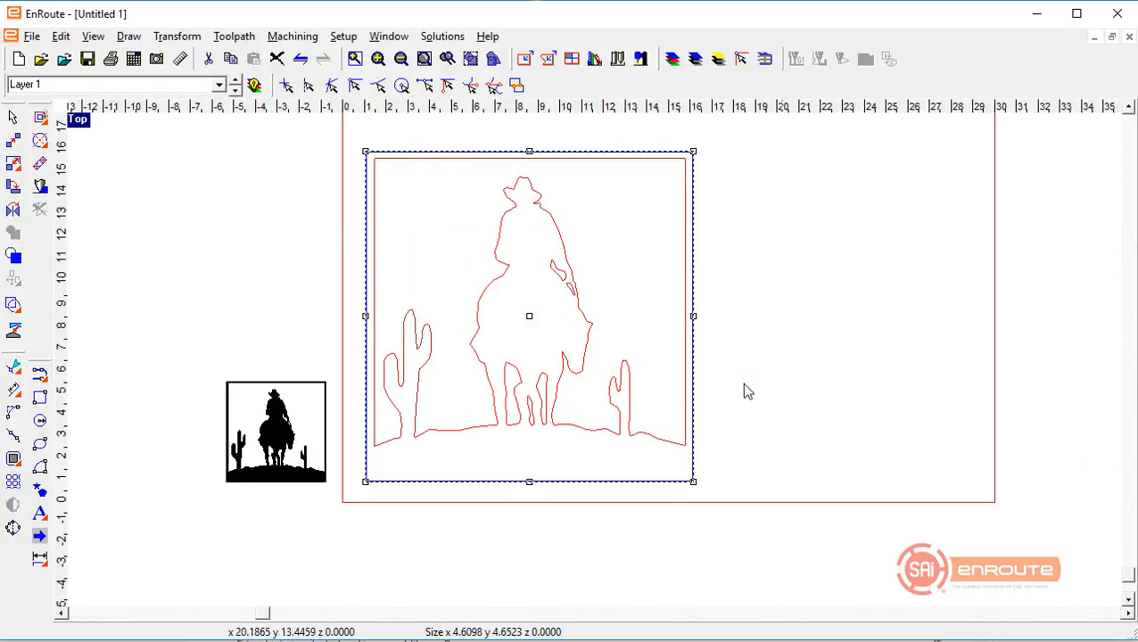
Draw a circle centred on the scaled design, passing through a point at about X 18.28, Y 9.34
{"action": "left_click", "coordinate": [40, 428]}
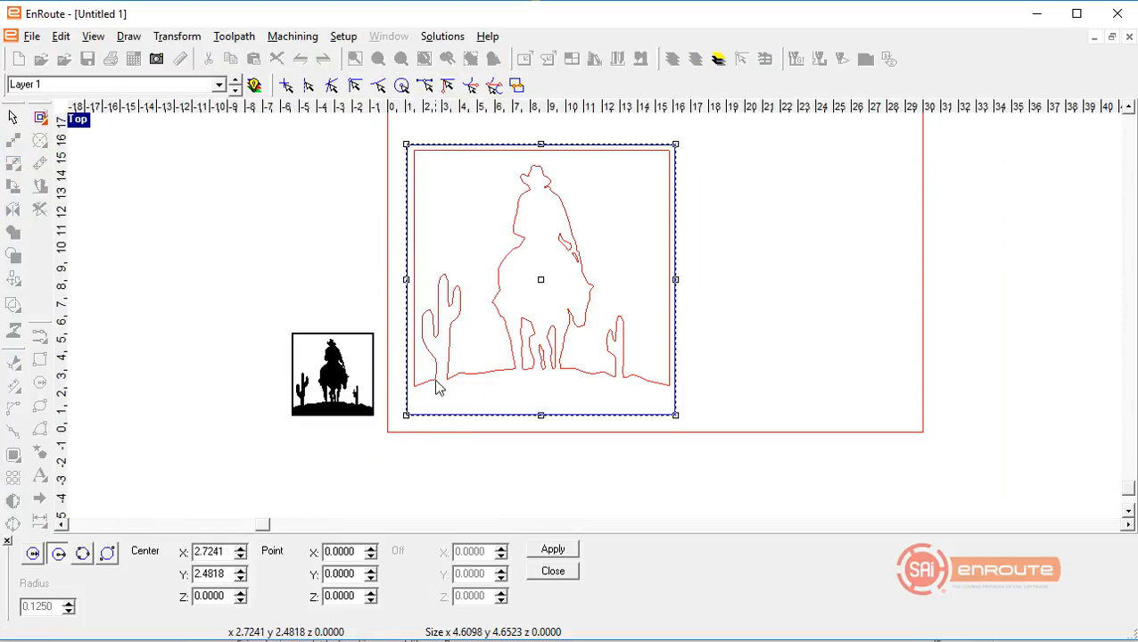
{"action": "left_click", "coordinate": [540, 280]}
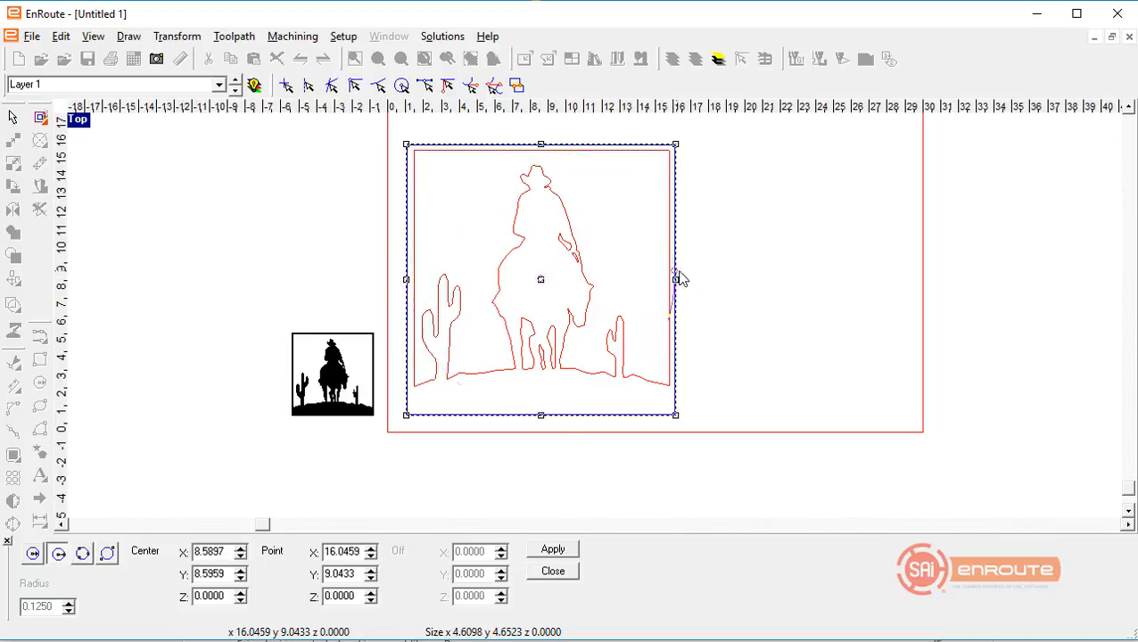
{"action": "left_click", "coordinate": [714, 266]}
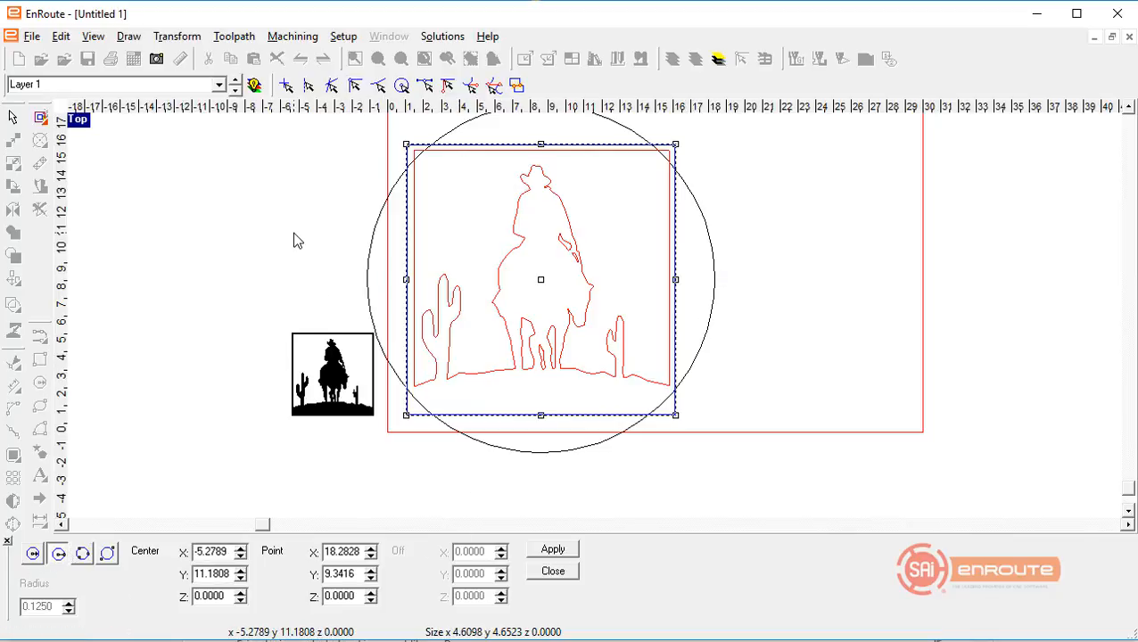
{"action": "left_click", "coordinate": [559, 574]}
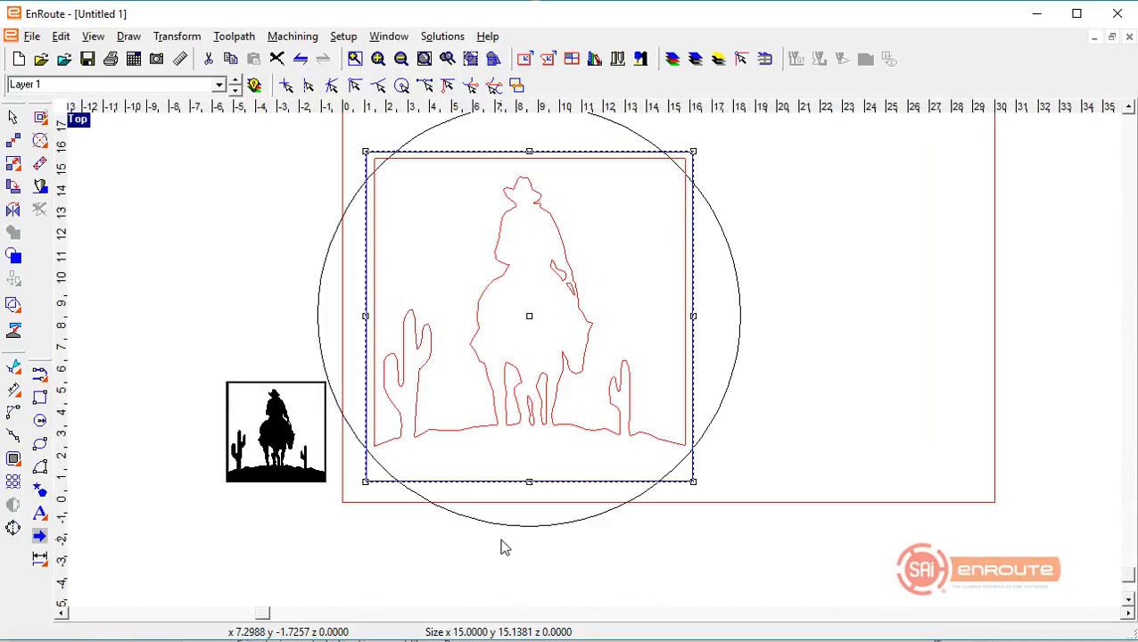
Deselect everything and cut across the inner and outer frame outlines on both sides of the design, just above the ground line
{"action": "left_click", "coordinate": [307, 287]}
{"action": "scroll", "coordinate": [381, 442], "scroll_direction": "up", "scroll_amount": 2}
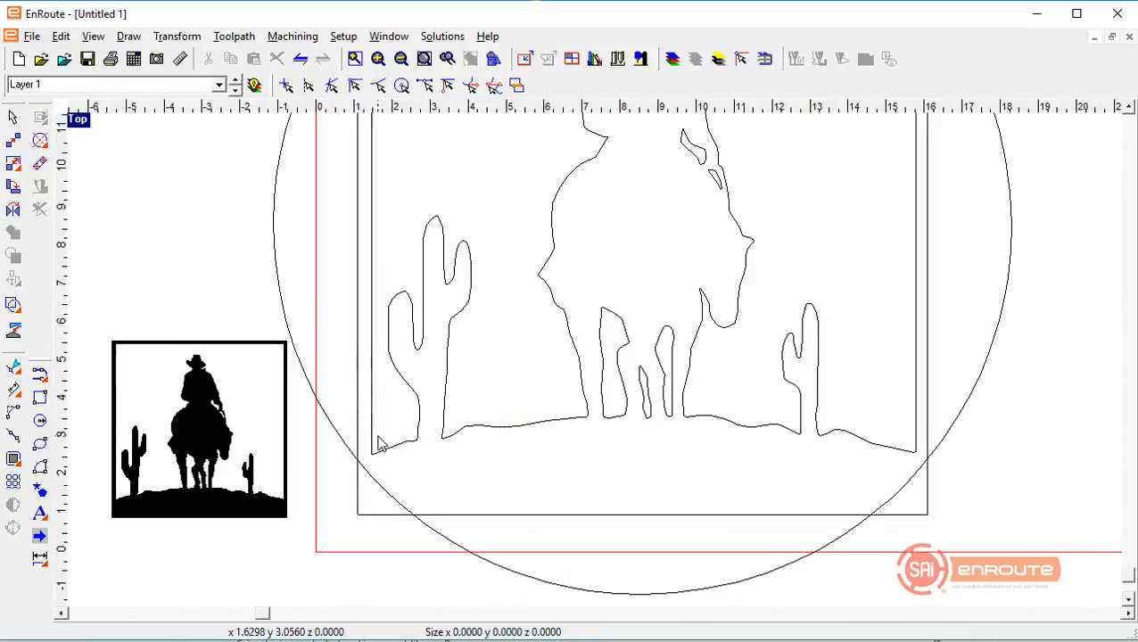
{"action": "scroll", "coordinate": [378, 443], "scroll_direction": "up", "scroll_amount": 2}
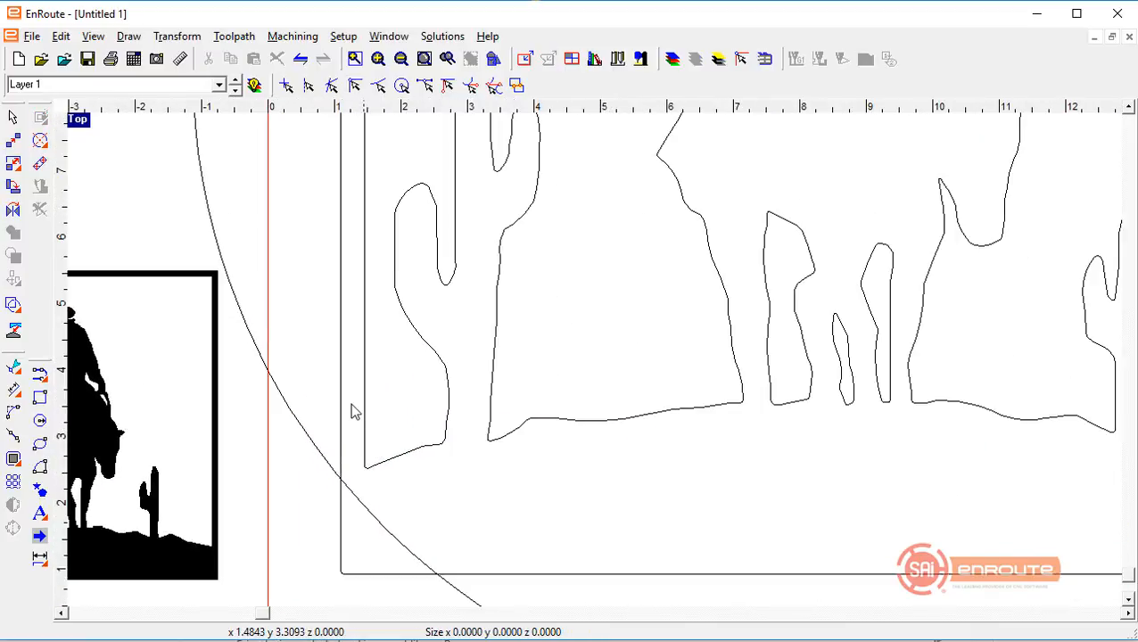
{"action": "left_click", "coordinate": [13, 307]}
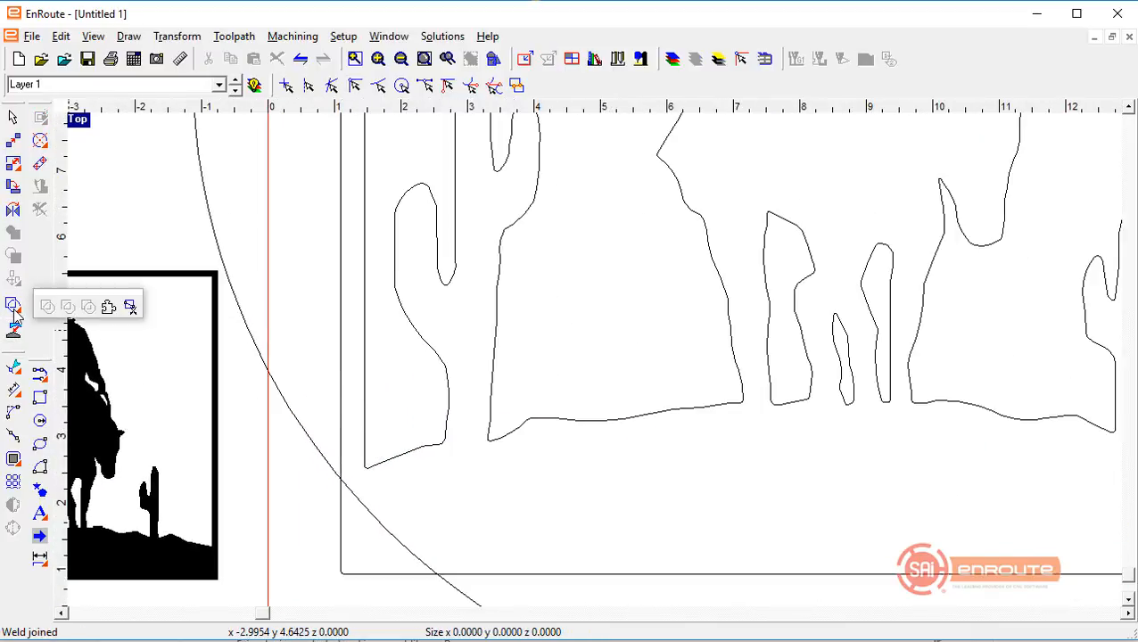
{"action": "left_click", "coordinate": [130, 305]}
{"action": "scroll", "coordinate": [247, 375], "scroll_direction": "down", "scroll_amount": 1}
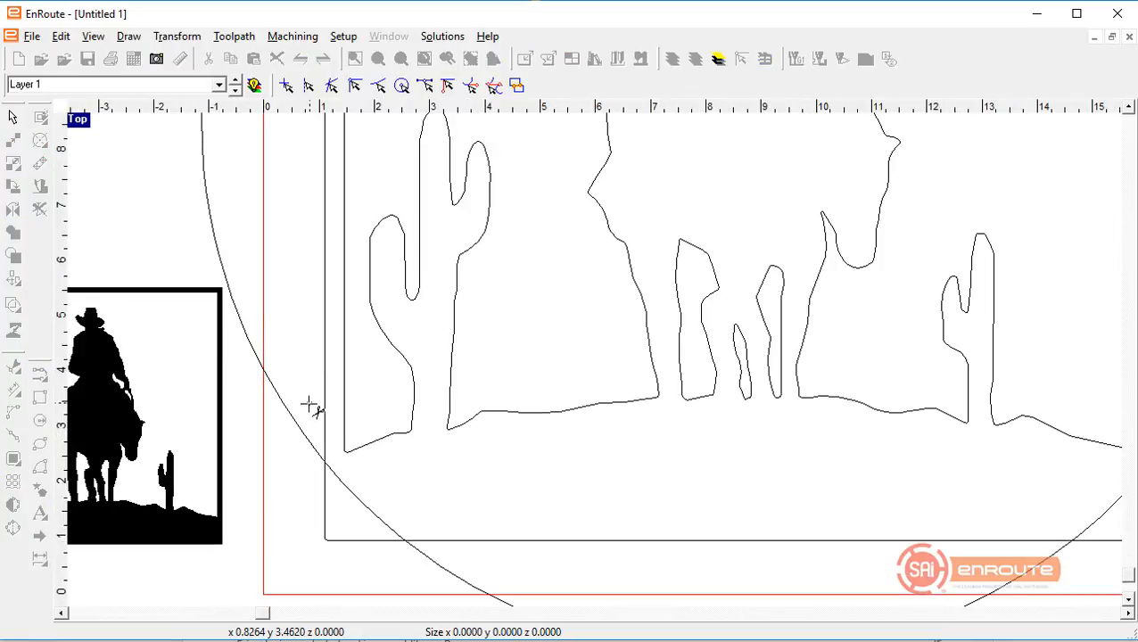
{"action": "left_click_drag", "start_coordinate": [313, 408], "coordinate": [361, 421]}
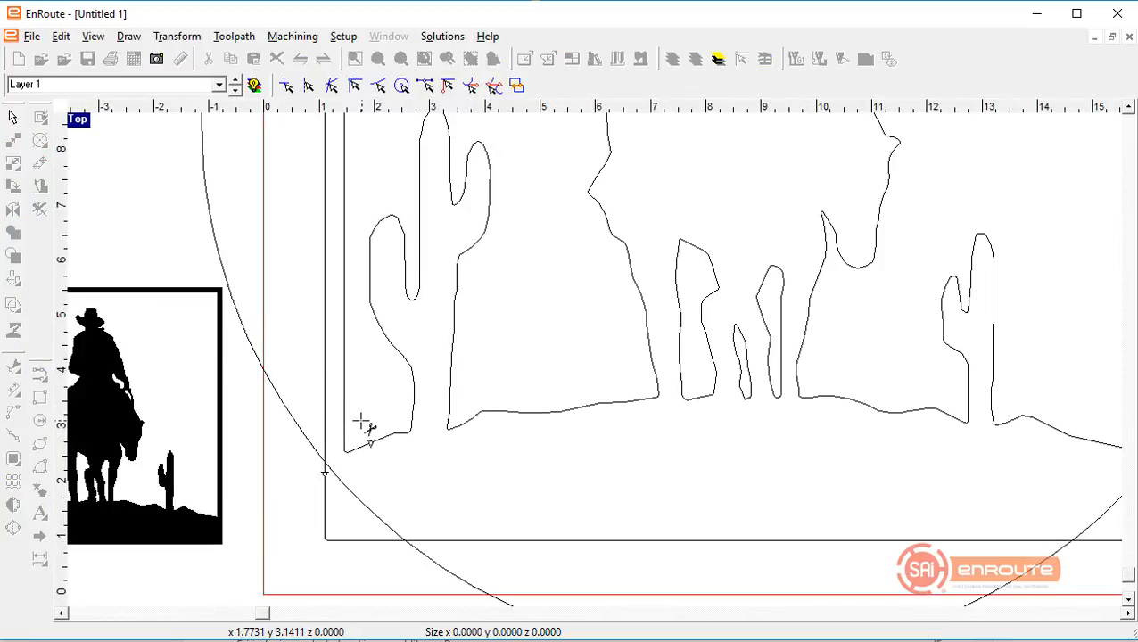
{"action": "scroll", "coordinate": [159, 445], "scroll_direction": "down", "scroll_amount": 2}
{"action": "scroll", "coordinate": [493, 480], "scroll_direction": "up", "scroll_amount": 2}
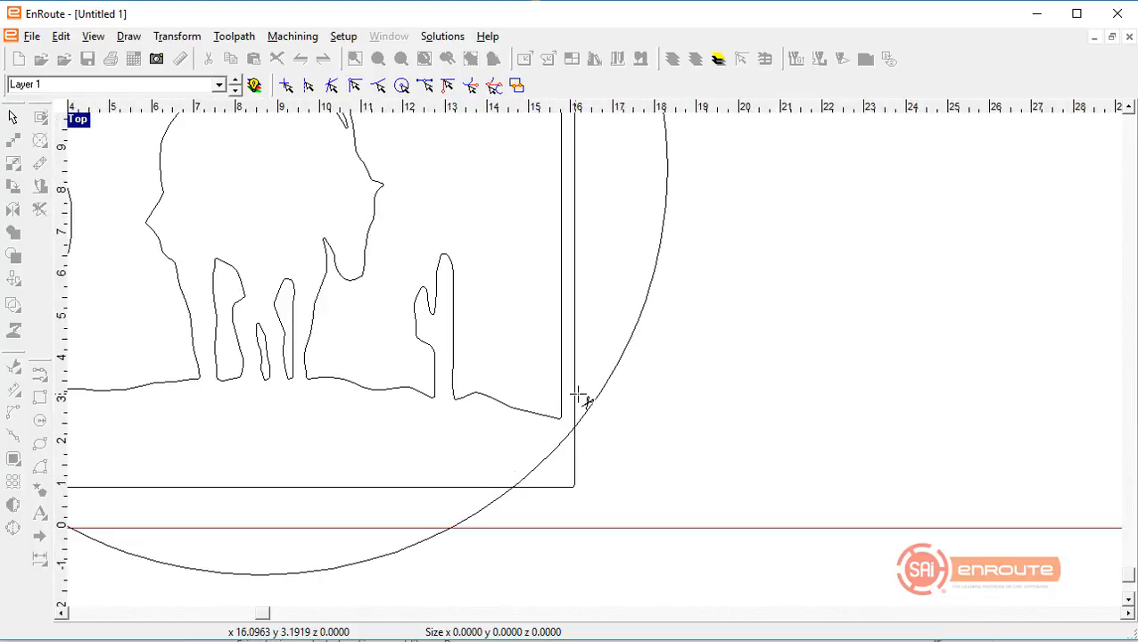
{"action": "right_click", "coordinate": [696, 455]}
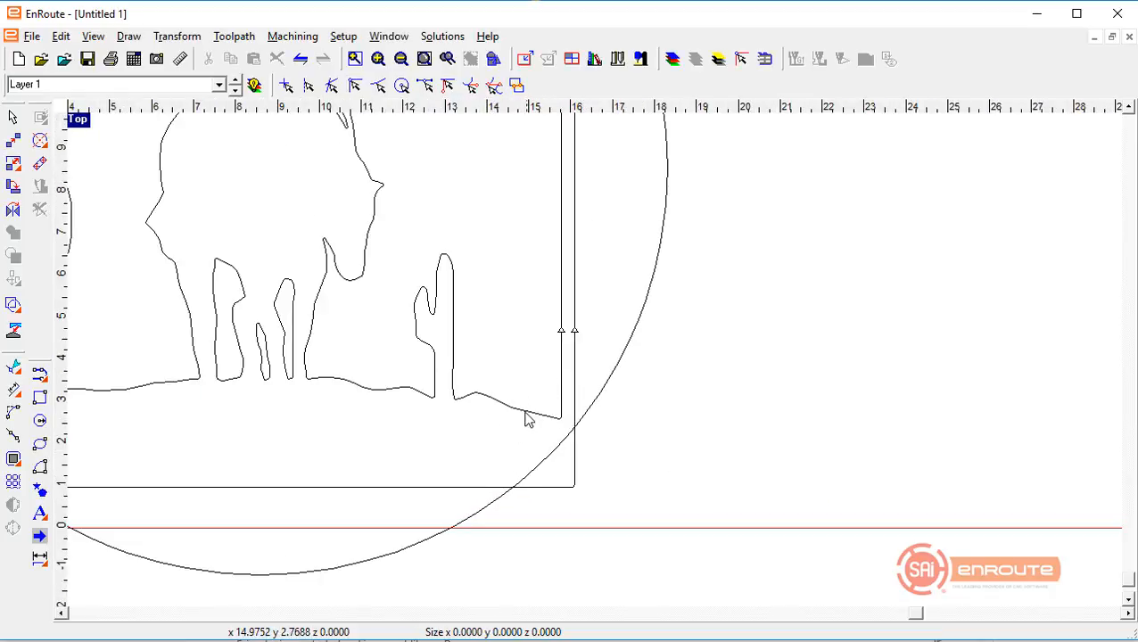
Delete the cut-off upper sections of the inner and outer square frame, and the outer frame's remaining lower part
{"action": "left_click", "coordinate": [562, 336]}
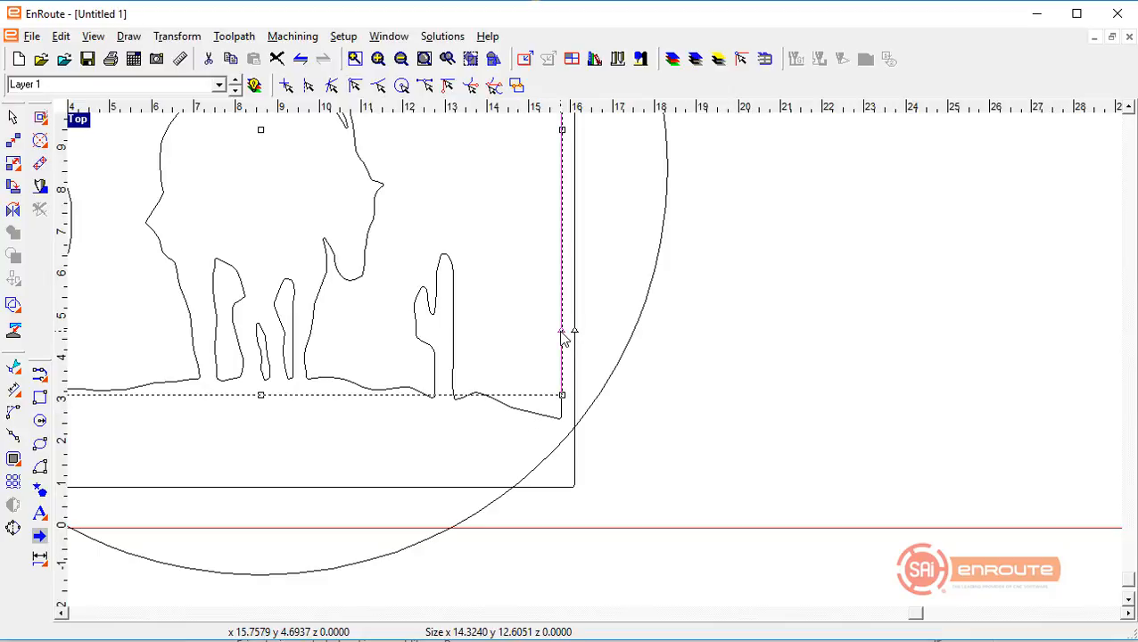
{"action": "key", "text": "Delete"}
{"action": "left_click", "coordinate": [574, 328]}
{"action": "key", "text": "Delete"}
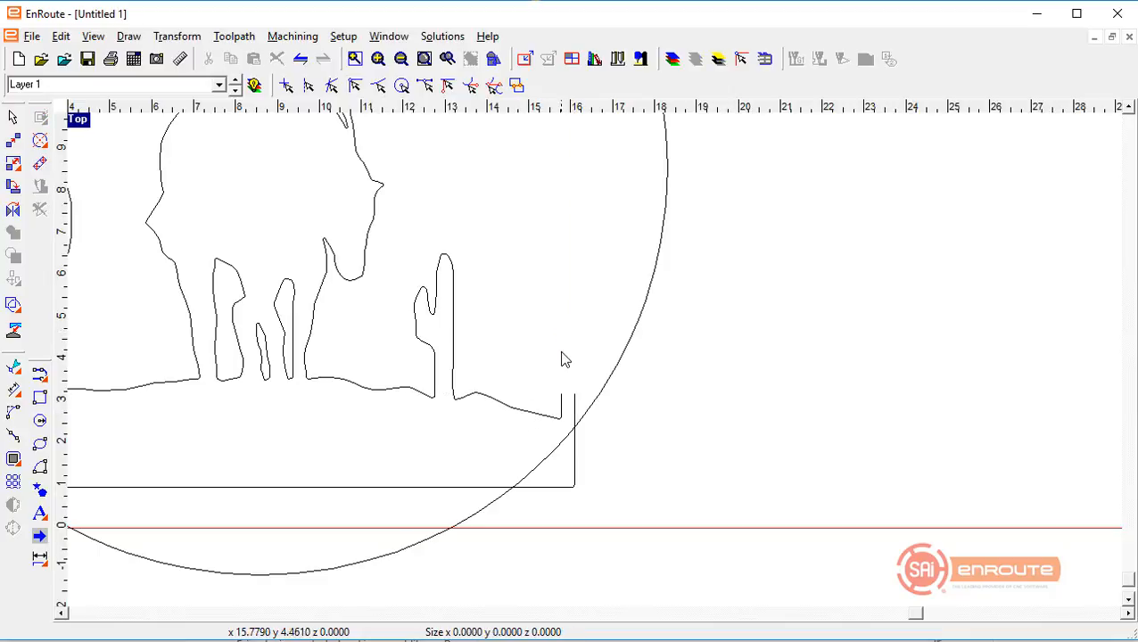
{"action": "scroll", "coordinate": [602, 432], "scroll_direction": "down", "scroll_amount": 3}
{"action": "scroll", "coordinate": [295, 430], "scroll_direction": "up", "scroll_amount": 1}
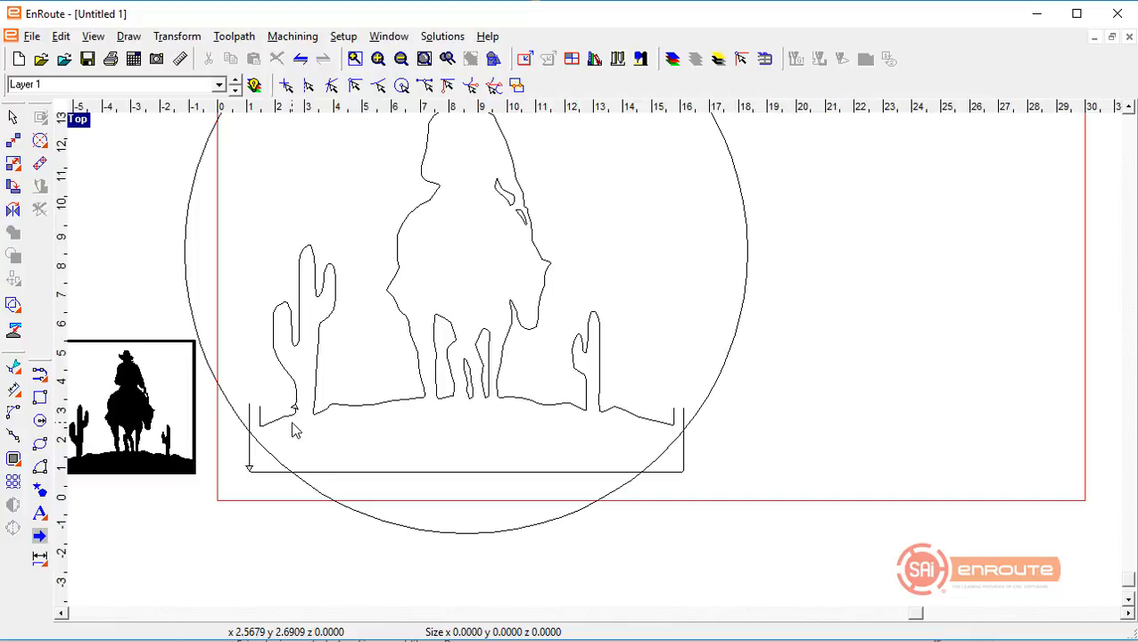
{"action": "left_click", "coordinate": [335, 476]}
{"action": "key", "text": "Delete"}
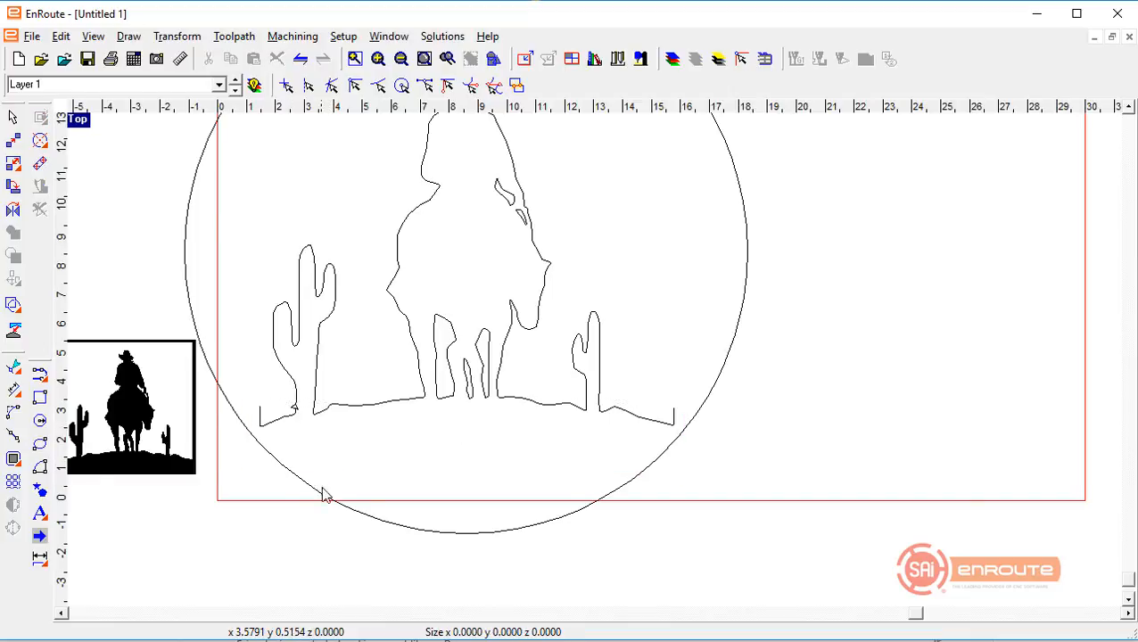
Offset the large circle inline once by an amount of 1.0000 with the square corner option
{"action": "scroll", "coordinate": [324, 496], "scroll_direction": "down", "scroll_amount": 1}
{"action": "left_click", "coordinate": [330, 505]}
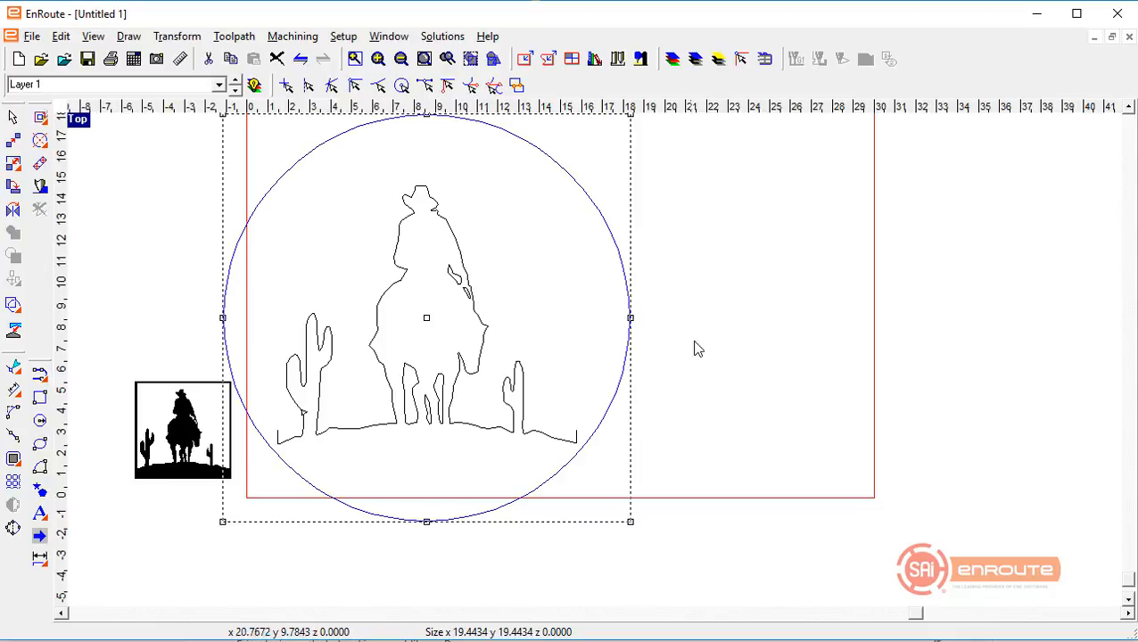
{"action": "left_click", "coordinate": [13, 458]}
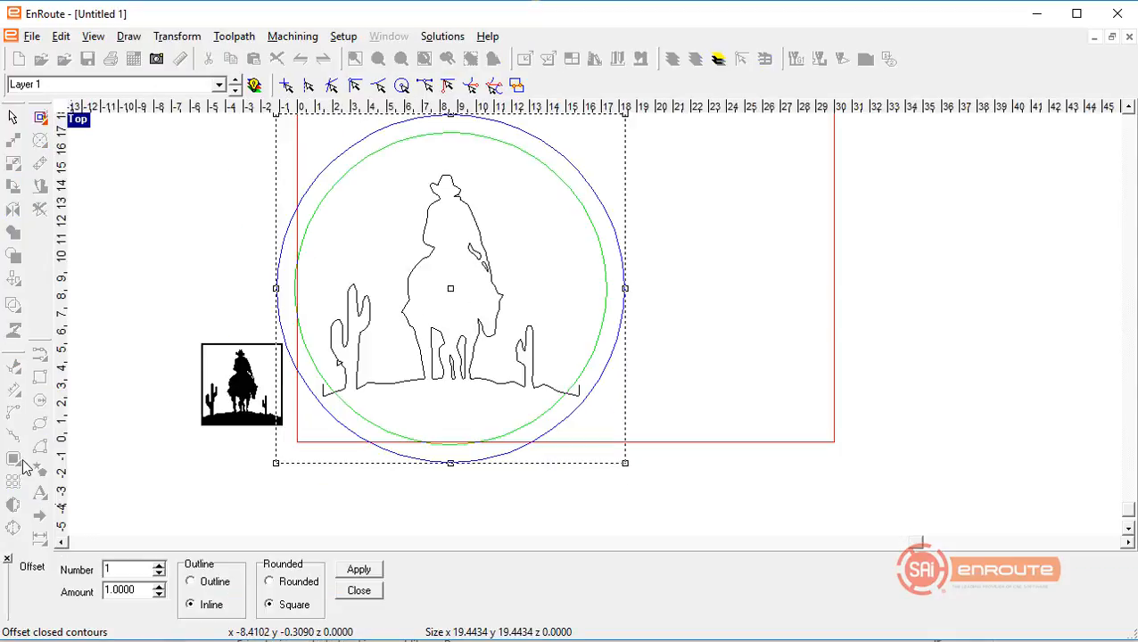
{"action": "double_click", "coordinate": [138, 592]}
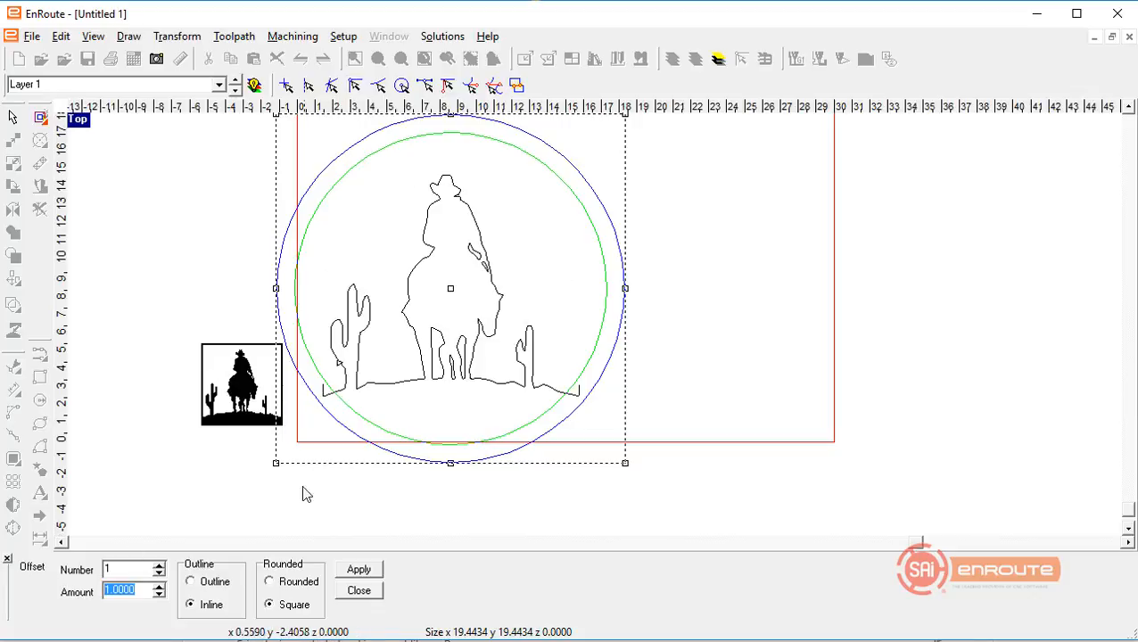
{"action": "left_click", "coordinate": [361, 570]}
{"action": "left_click", "coordinate": [360, 590]}
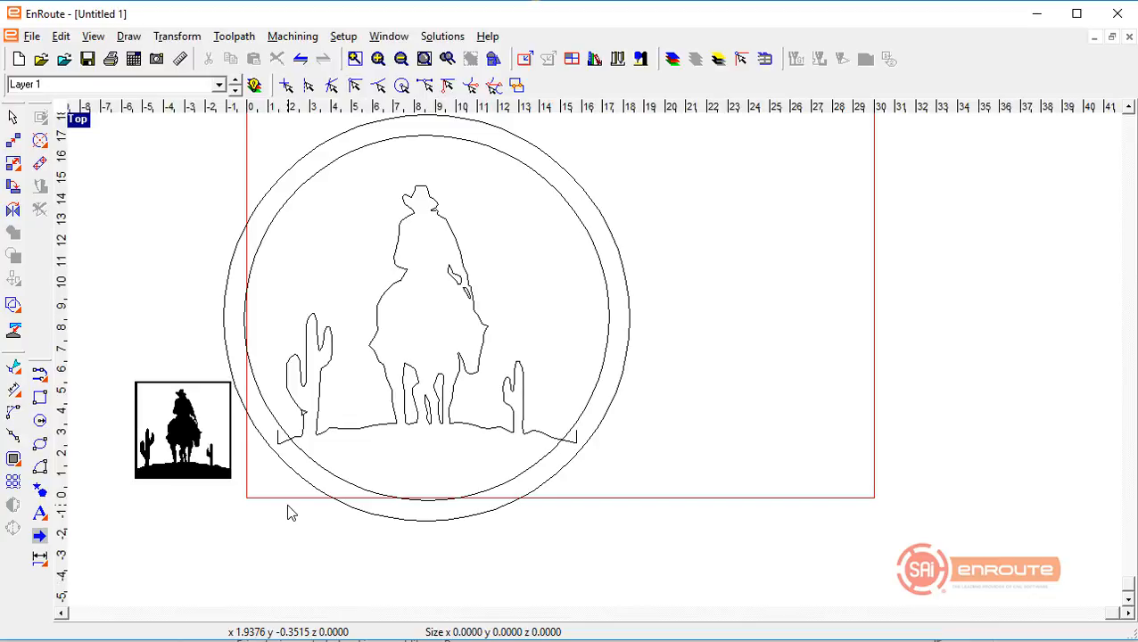
Trim by boundaries the ground line's left end and leftover frame stub that extend outside the inner circle
{"action": "scroll", "coordinate": [446, 452], "scroll_direction": "up", "scroll_amount": 2}
{"action": "scroll", "coordinate": [605, 337], "scroll_direction": "up", "scroll_amount": 1}
{"action": "scroll", "coordinate": [406, 396], "scroll_direction": "down", "scroll_amount": 3}
{"action": "scroll", "coordinate": [349, 418], "scroll_direction": "up", "scroll_amount": 5}
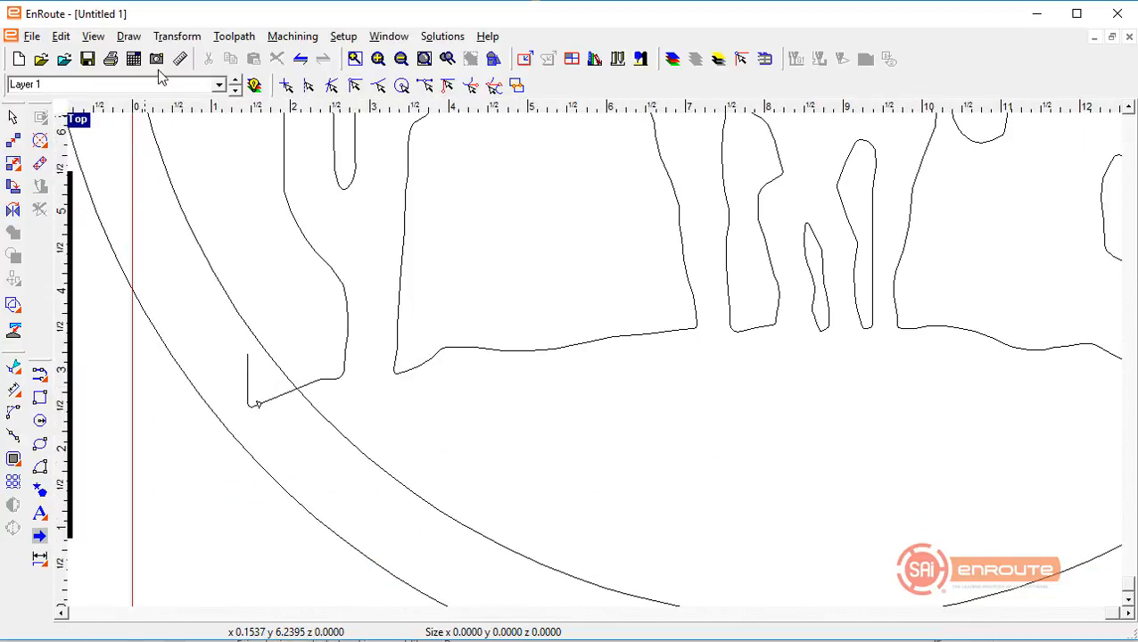
{"action": "left_click", "coordinate": [129, 35]}
{"action": "left_click", "coordinate": [129, 248]}
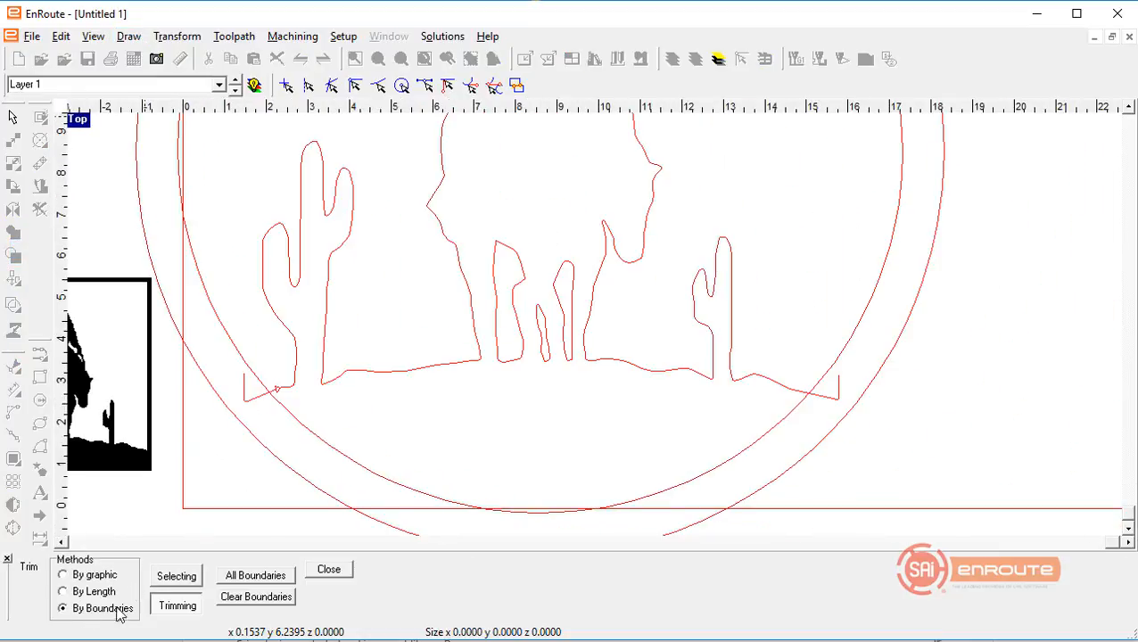
{"action": "scroll", "coordinate": [258, 417], "scroll_direction": "up", "scroll_amount": 3}
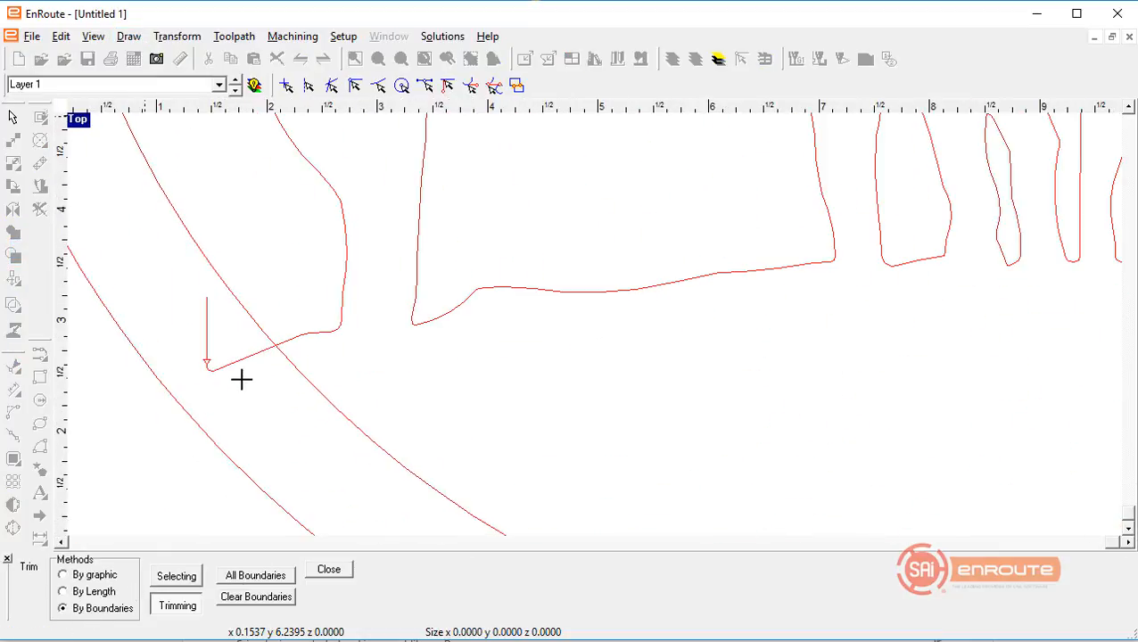
{"action": "left_click", "coordinate": [236, 363]}
{"action": "scroll", "coordinate": [185, 386], "scroll_direction": "down", "scroll_amount": 2}
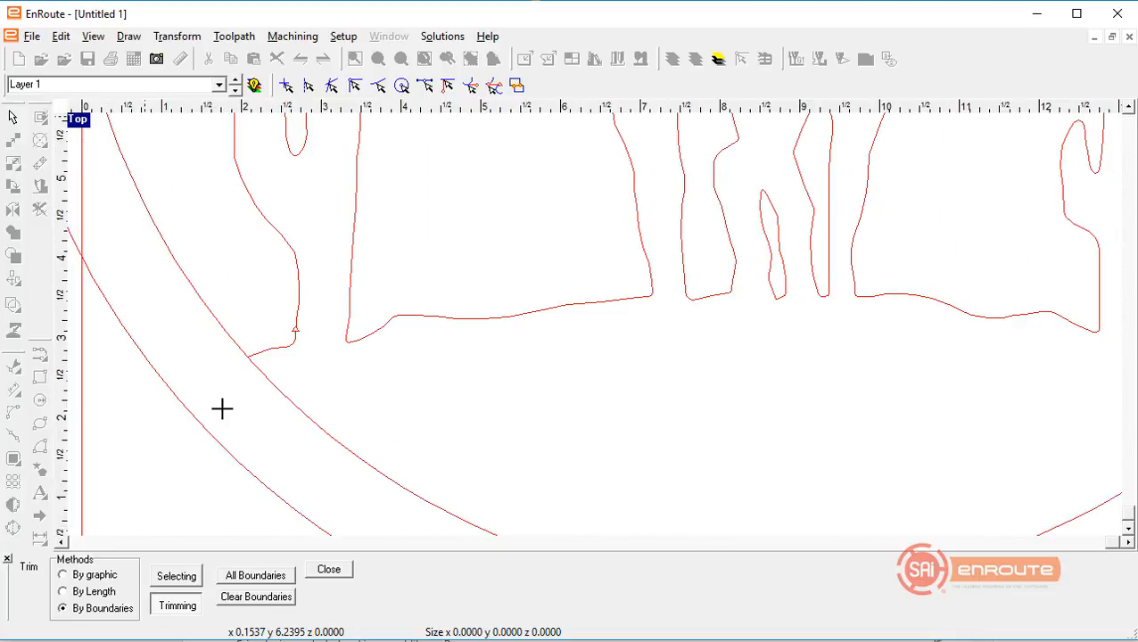
Trim away the inner circle's arc below the ground line and the ground line's right end outside that circle
{"action": "left_click", "coordinate": [272, 386]}
{"action": "scroll", "coordinate": [206, 399], "scroll_direction": "down", "scroll_amount": 3}
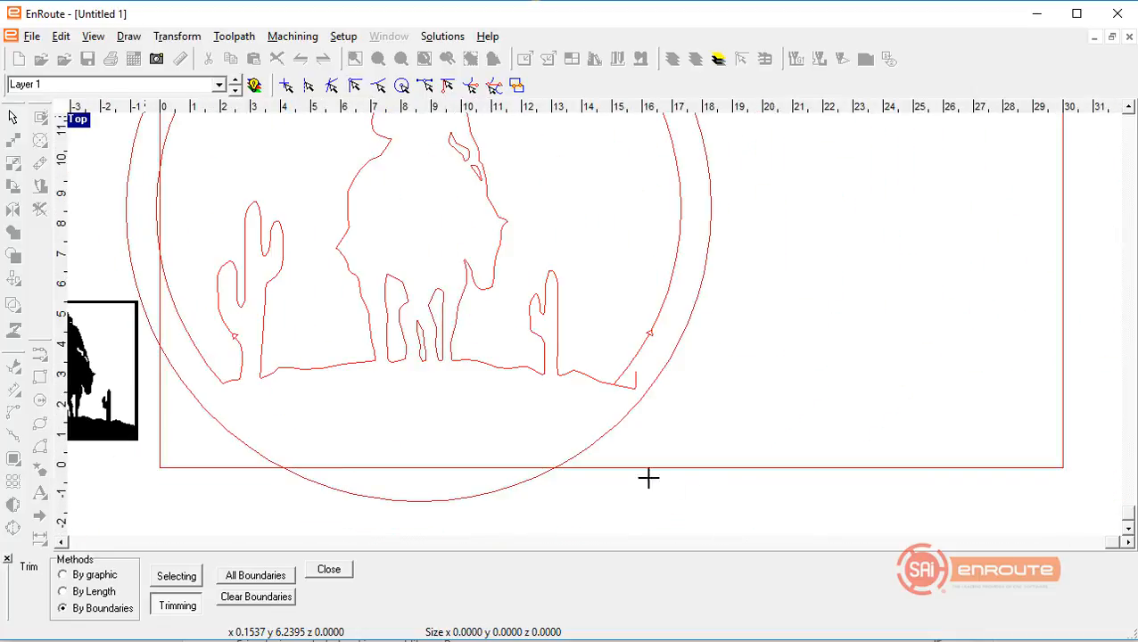
{"action": "scroll", "coordinate": [724, 383], "scroll_direction": "up", "scroll_amount": 3}
{"action": "left_click", "coordinate": [634, 387]}
{"action": "key", "text": "Escape"}
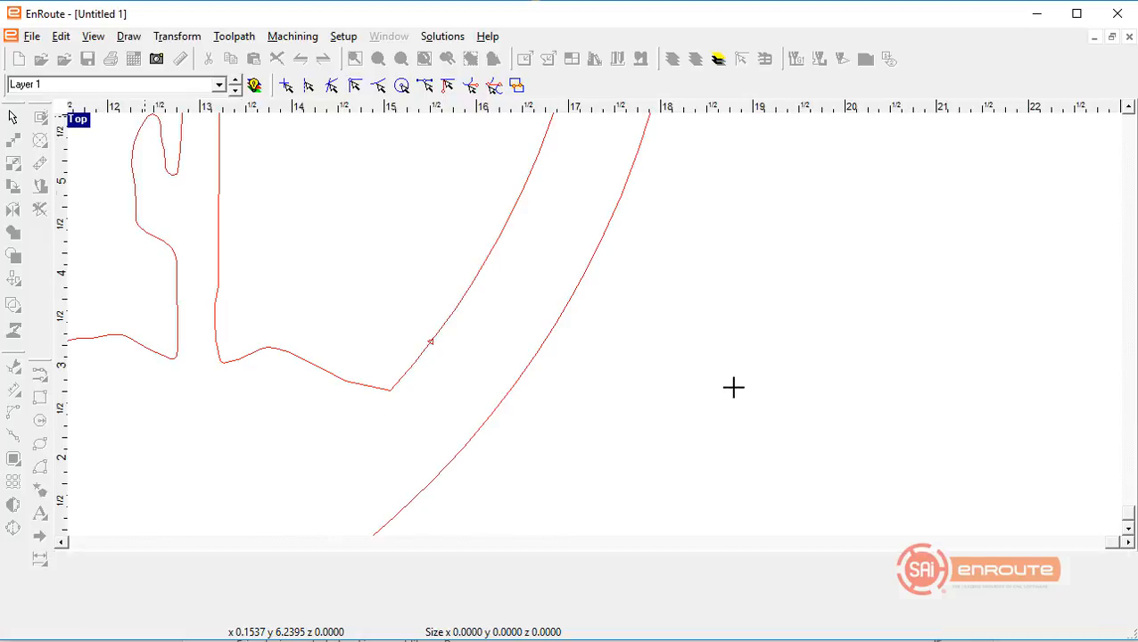
Select both circular borders with the cowboy outlines and move them onto the plate, centred at about X 11, Y 9.5
{"action": "scroll", "coordinate": [709, 383], "scroll_direction": "down", "scroll_amount": 5}
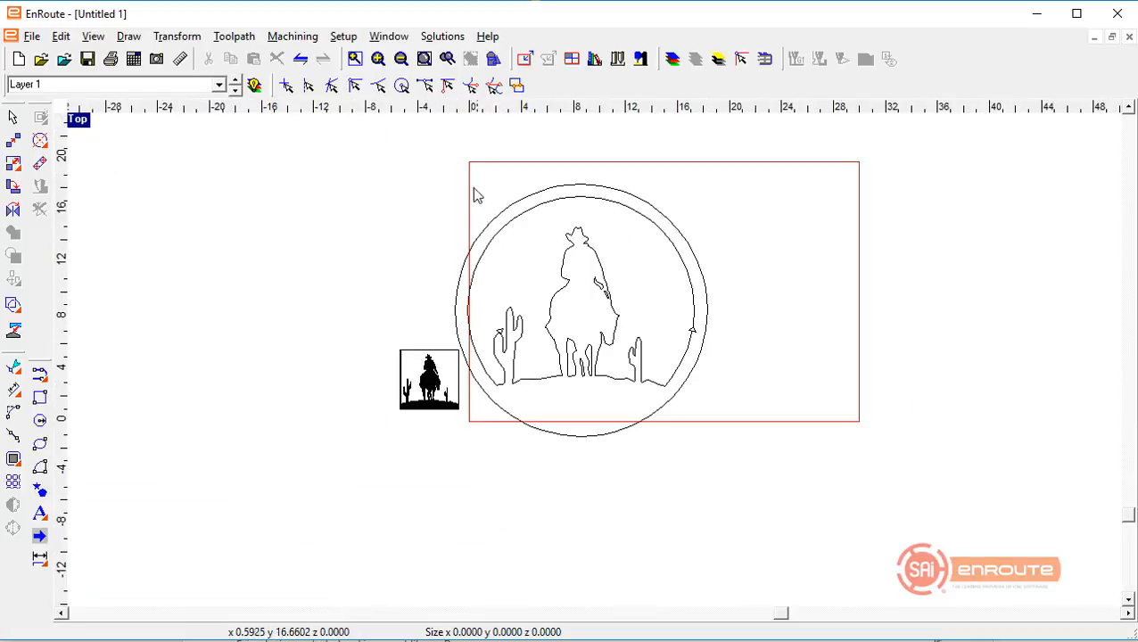
{"action": "left_click_drag", "start_coordinate": [429, 162], "coordinate": [789, 502]}
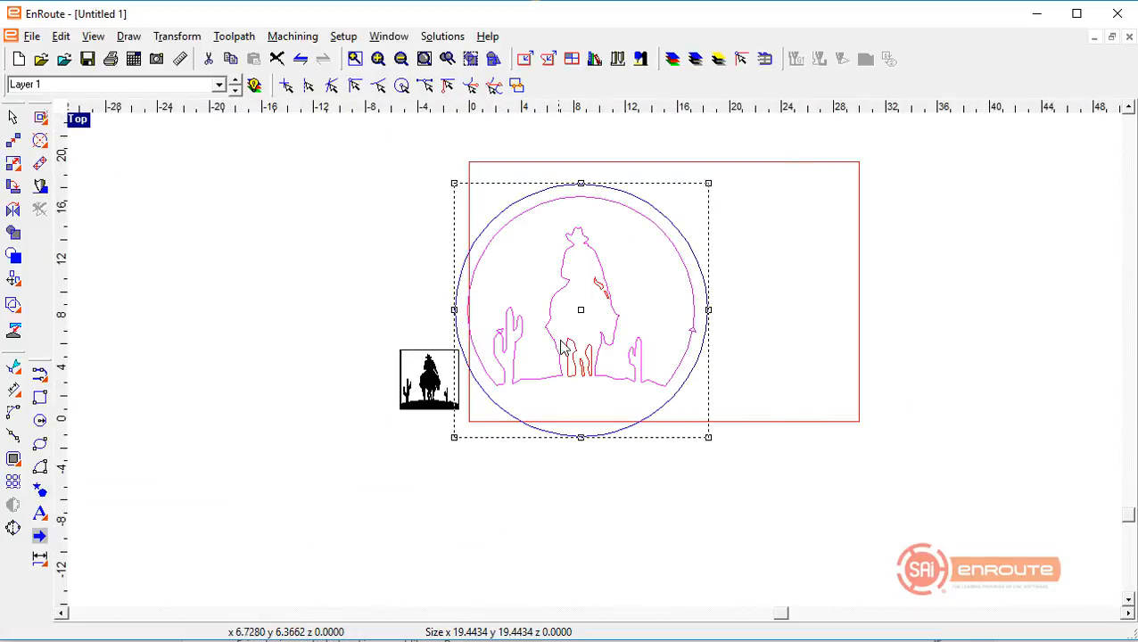
{"action": "left_click_drag", "start_coordinate": [580, 310], "coordinate": [611, 301]}
{"action": "scroll", "coordinate": [612, 314], "scroll_direction": "up", "scroll_amount": 2}
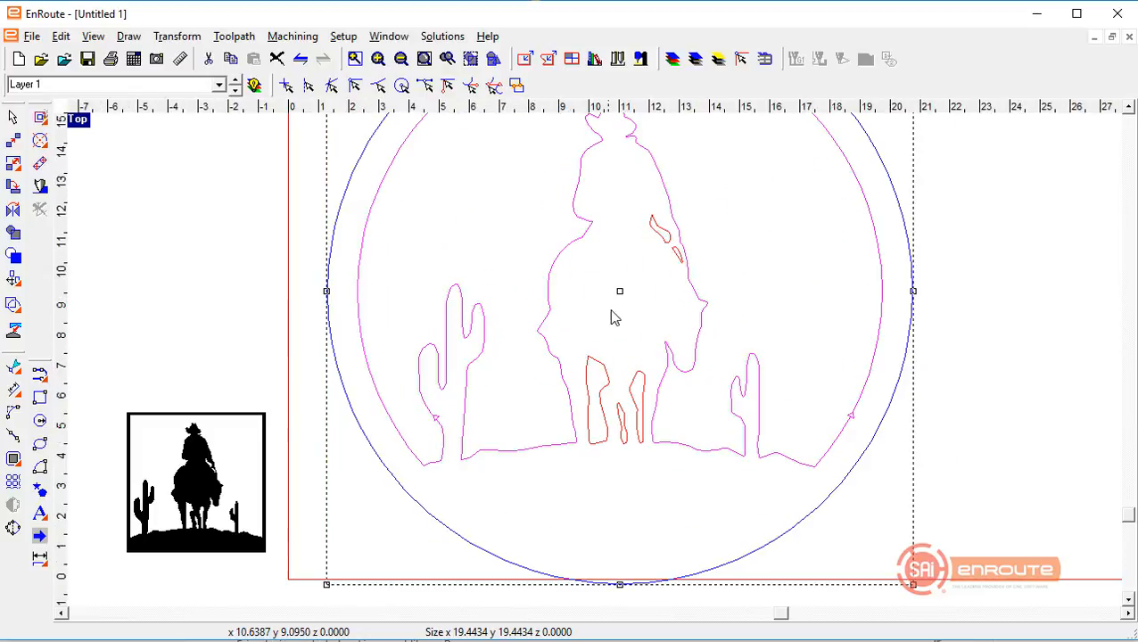
Merge the selected open contours with a merge tolerance of 0.0010
{"action": "right_click", "coordinate": [435, 426]}
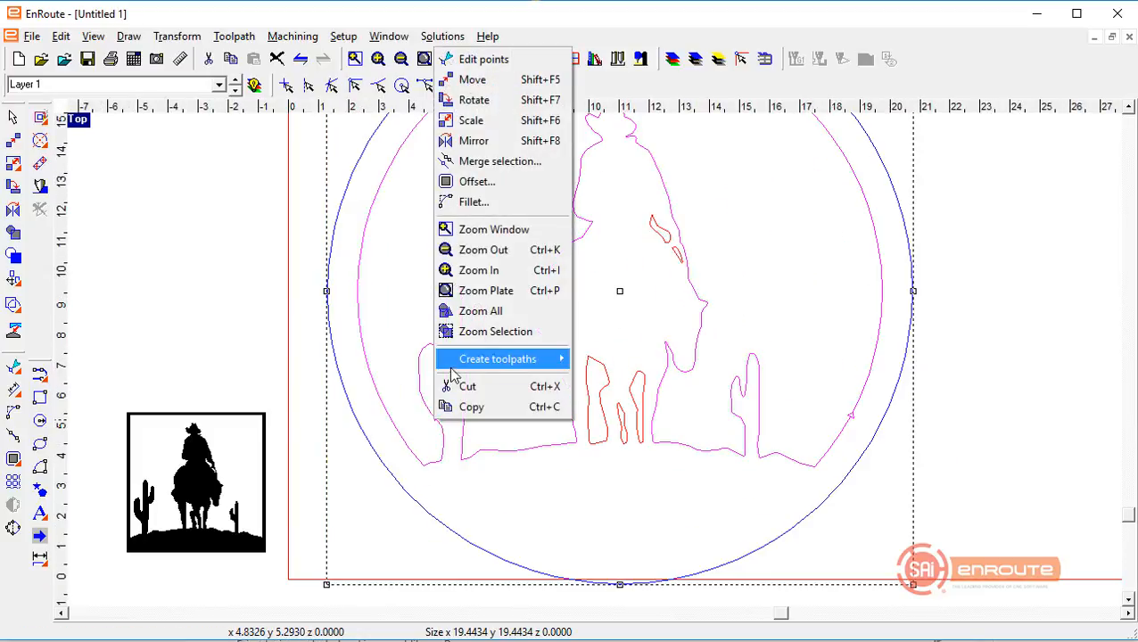
{"action": "left_click", "coordinate": [486, 162]}
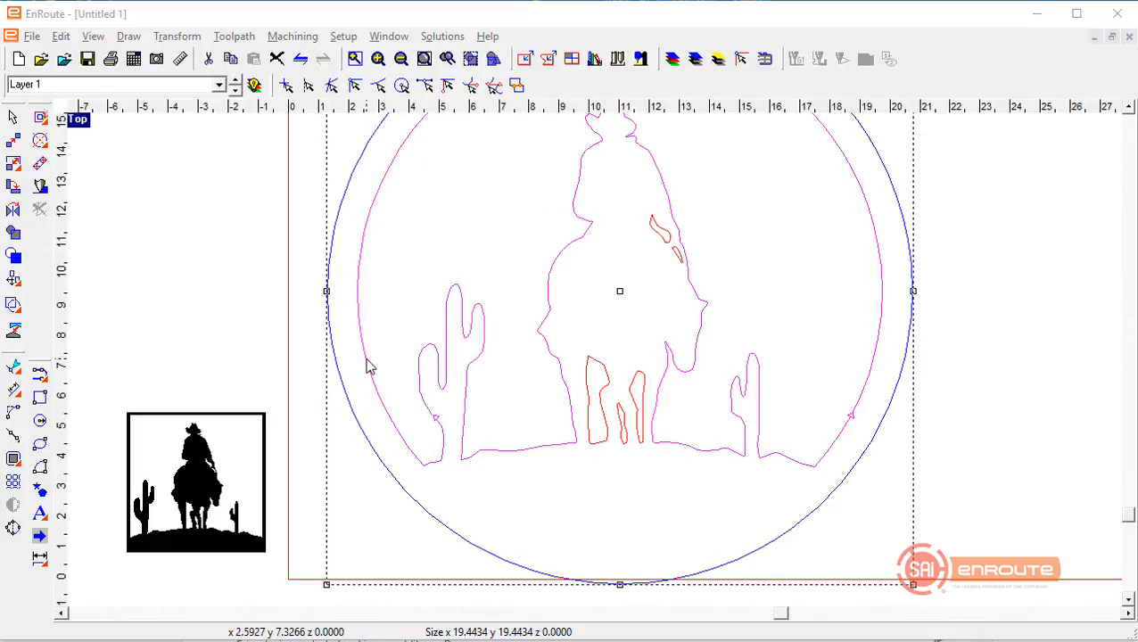
{"action": "right_click", "coordinate": [365, 362]}
{"action": "left_click", "coordinate": [419, 470]}
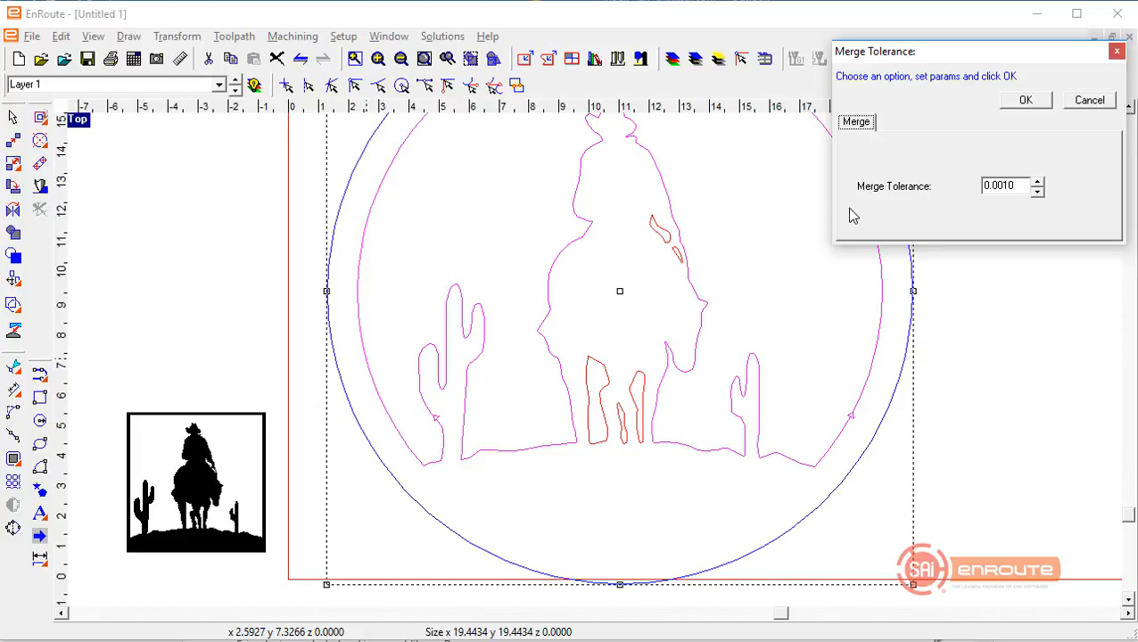
{"action": "left_click", "coordinate": [1022, 100]}
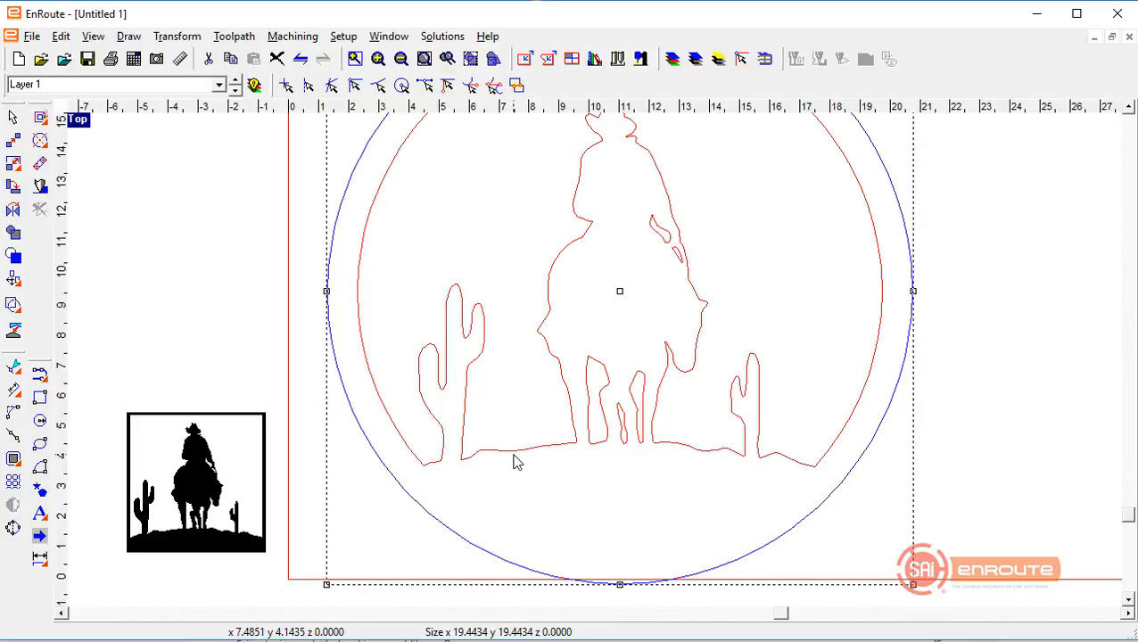
Clean up the selected contours with a cleanup tolerance of 0.0010
{"action": "scroll", "coordinate": [514, 461], "scroll_direction": "down", "scroll_amount": 1}
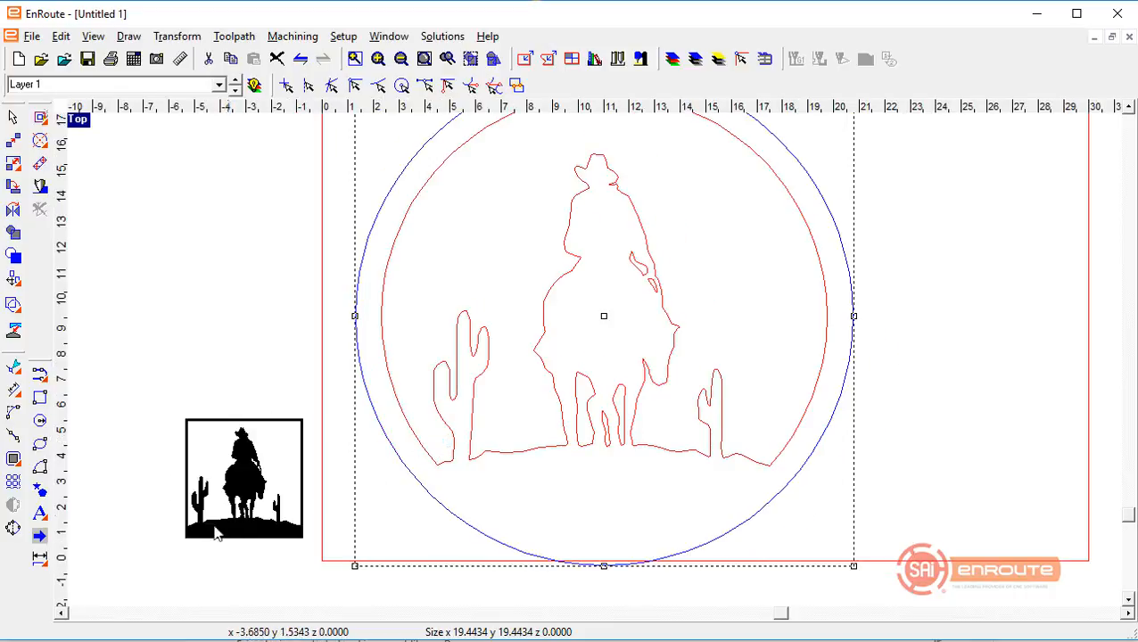
{"action": "left_click", "coordinate": [14, 530]}
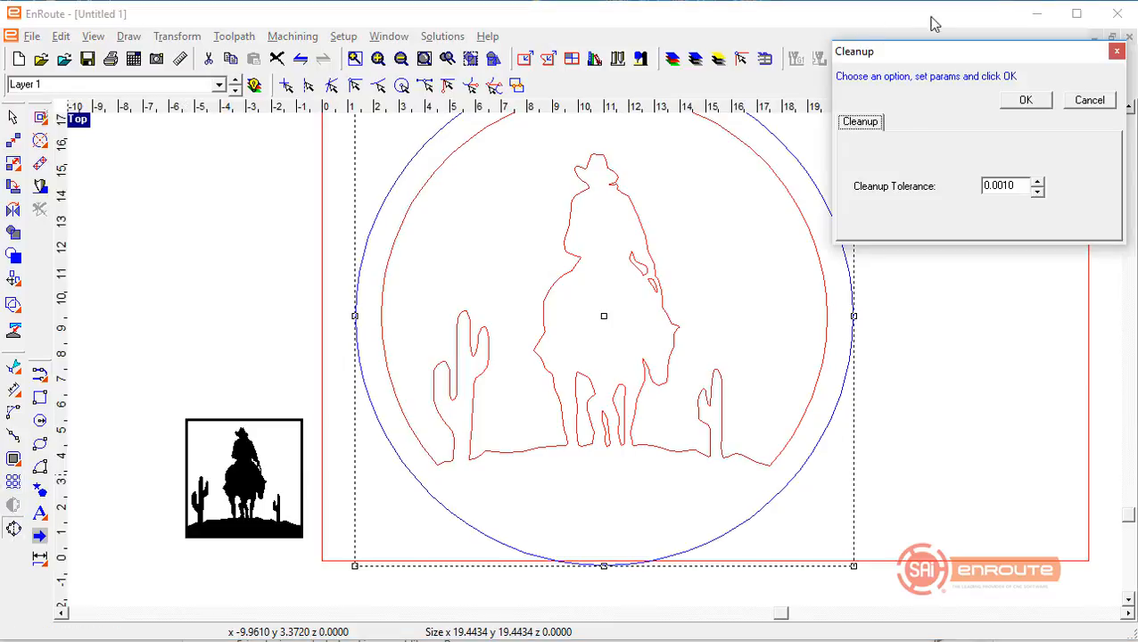
{"action": "left_click", "coordinate": [1008, 108]}
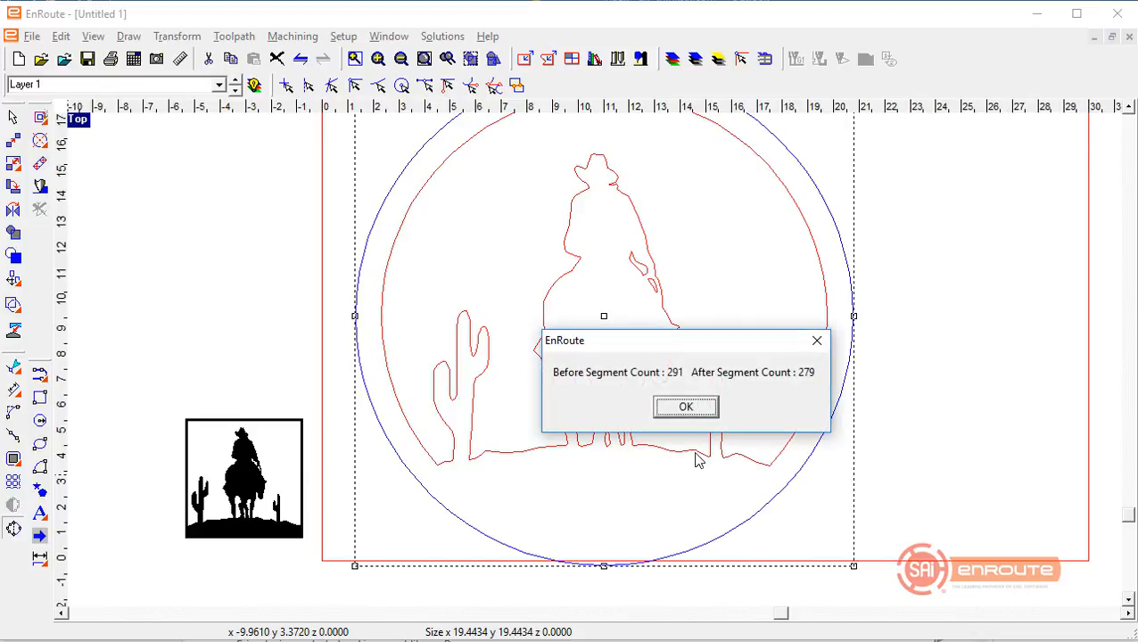
{"action": "left_click", "coordinate": [685, 407]}
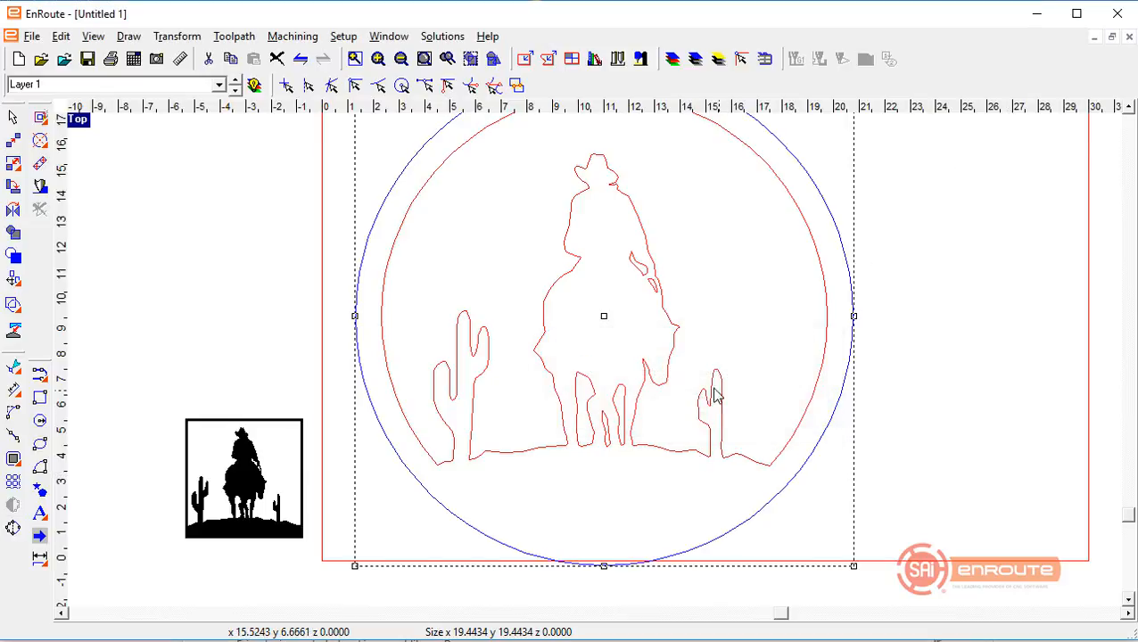
Start a text entry and set both of its spacing values, 0.5000 and 0.7500, to 0
{"action": "scroll", "coordinate": [704, 383], "scroll_direction": "up", "scroll_amount": 5}
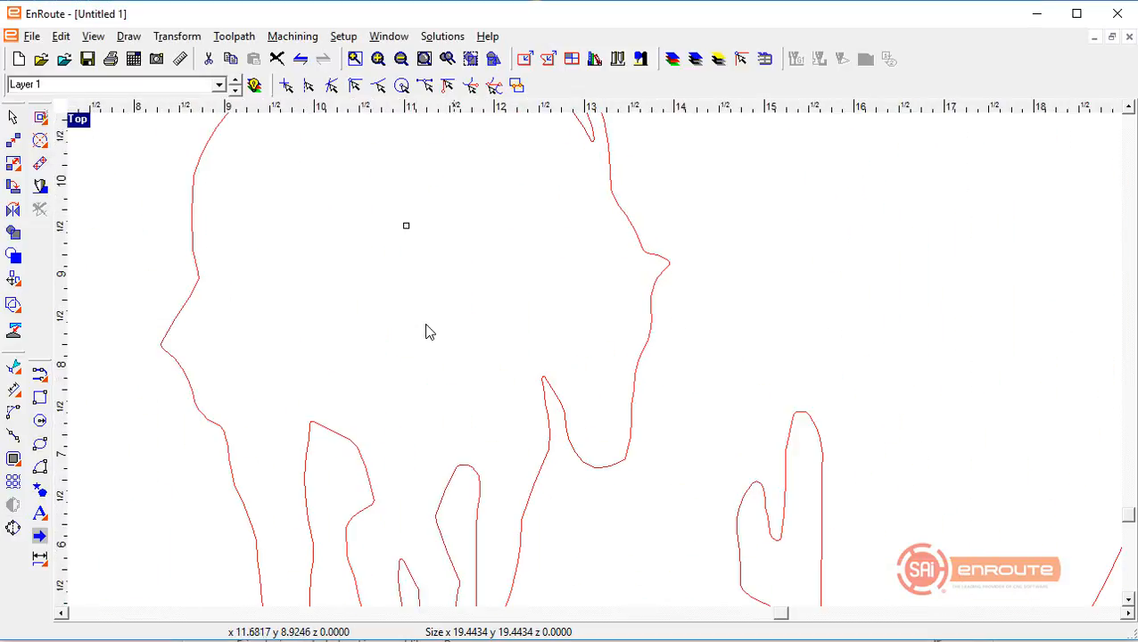
{"action": "scroll", "coordinate": [381, 347], "scroll_direction": "down", "scroll_amount": 2}
{"action": "scroll", "coordinate": [445, 251], "scroll_direction": "down", "scroll_amount": 3}
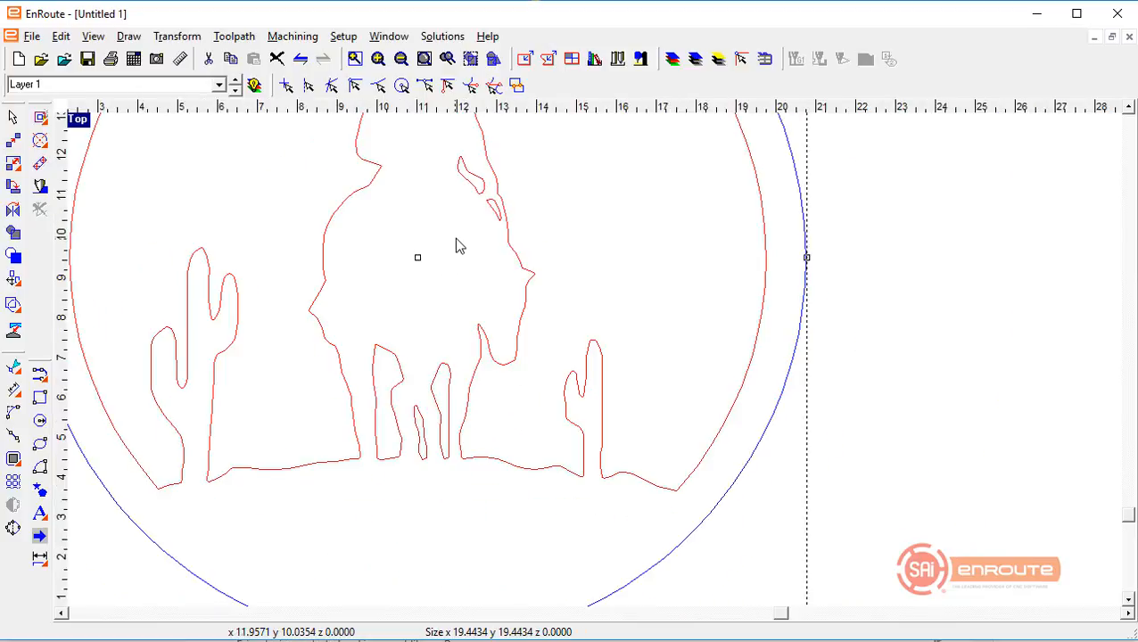
{"action": "scroll", "coordinate": [436, 414], "scroll_direction": "up", "scroll_amount": 2}
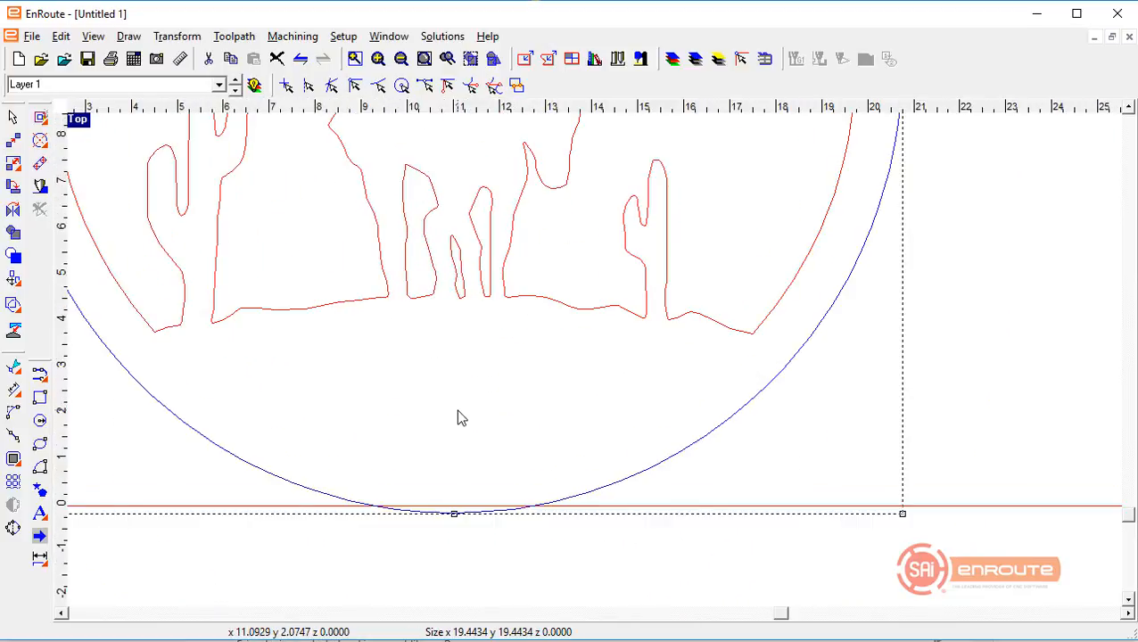
{"action": "scroll", "coordinate": [456, 419], "scroll_direction": "down", "scroll_amount": 1}
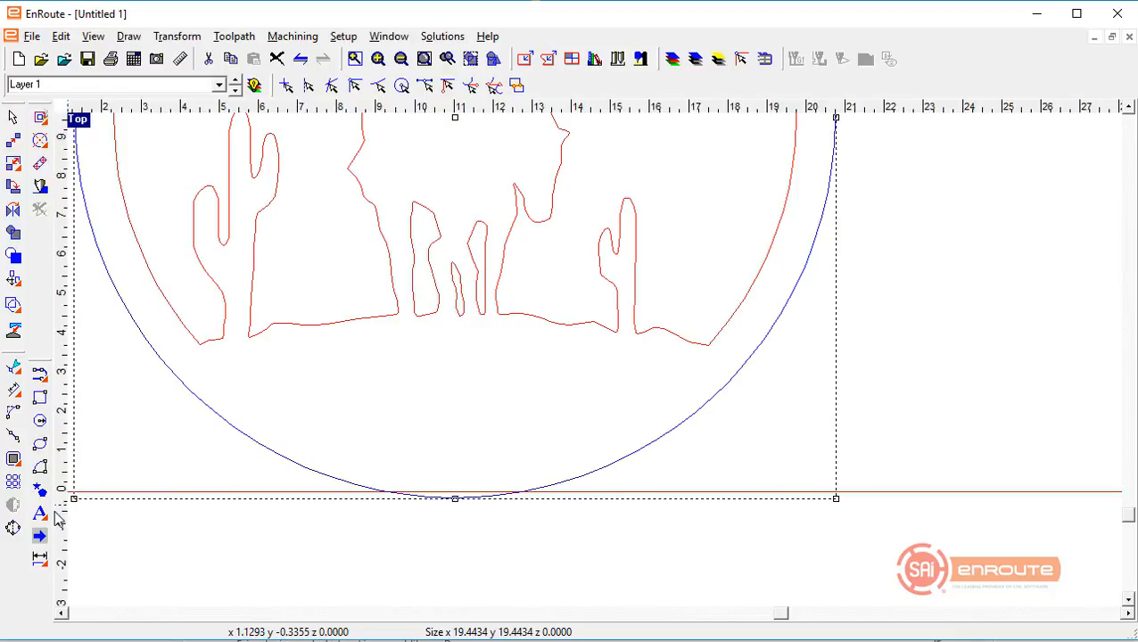
{"action": "left_click", "coordinate": [100, 538]}
{"action": "left_click", "coordinate": [100, 539]}
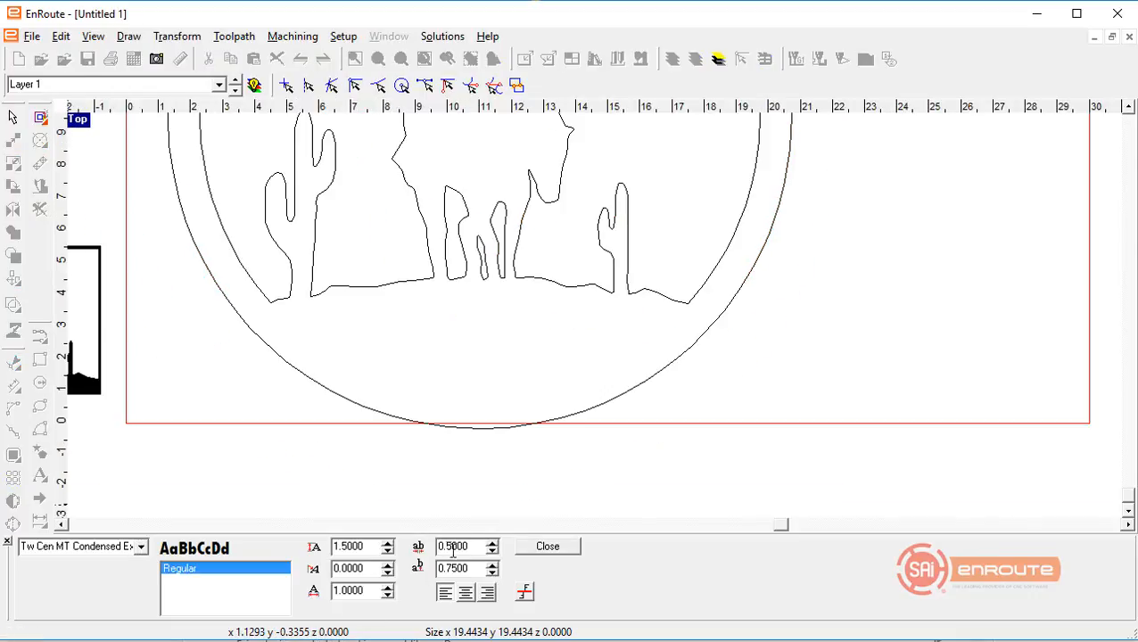
{"action": "left_click_drag", "start_coordinate": [434, 546], "coordinate": [413, 553]}
{"action": "type", "text": "0"}
{"action": "key", "text": "Return"}
{"action": "left_click_drag", "start_coordinate": [455, 570], "coordinate": [432, 568]}
{"action": "type", "text": "0"}
{"action": "key", "text": "Return"}
{"action": "left_click", "coordinate": [141, 546]}
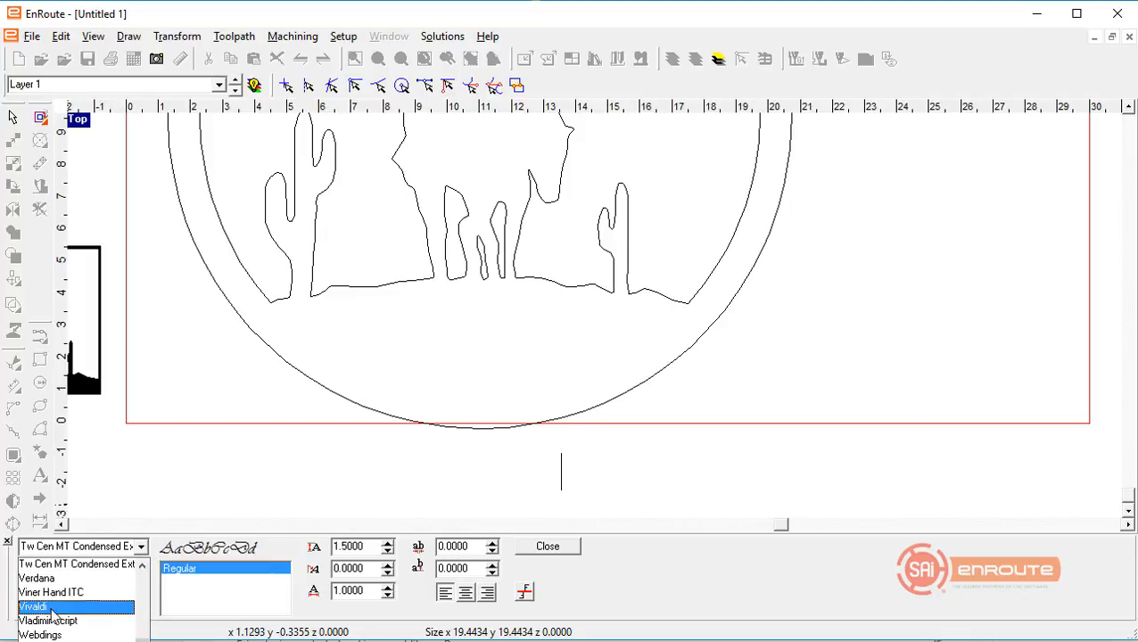
{"action": "left_click", "coordinate": [66, 577]}
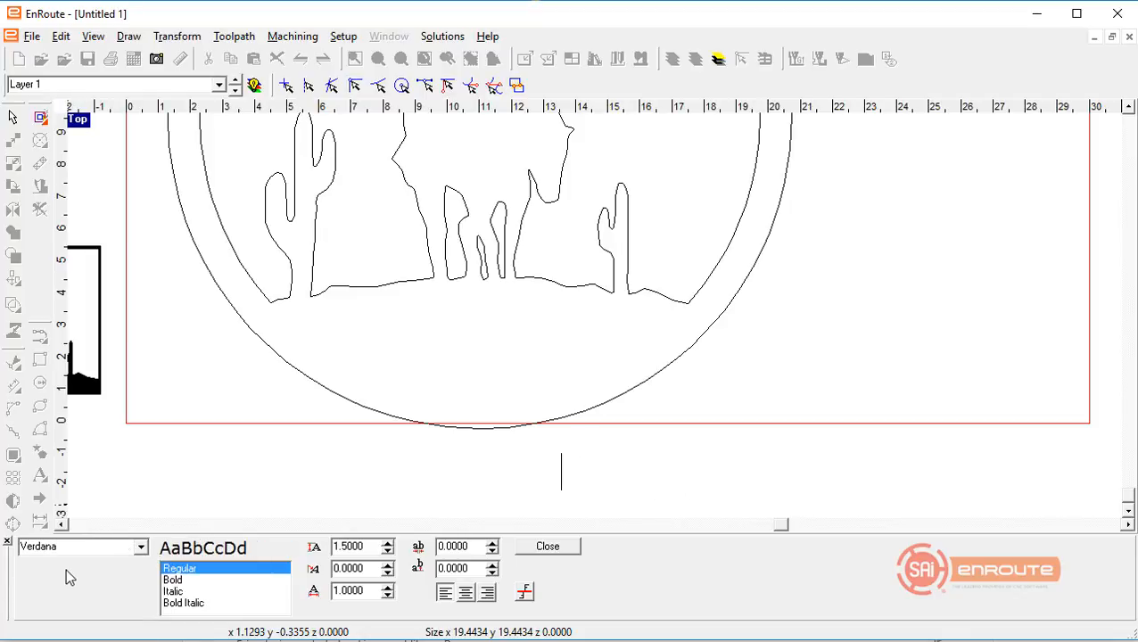
{"action": "left_click", "coordinate": [140, 546]}
{"action": "scroll", "coordinate": [100, 584], "scroll_direction": "up", "scroll_amount": 2}
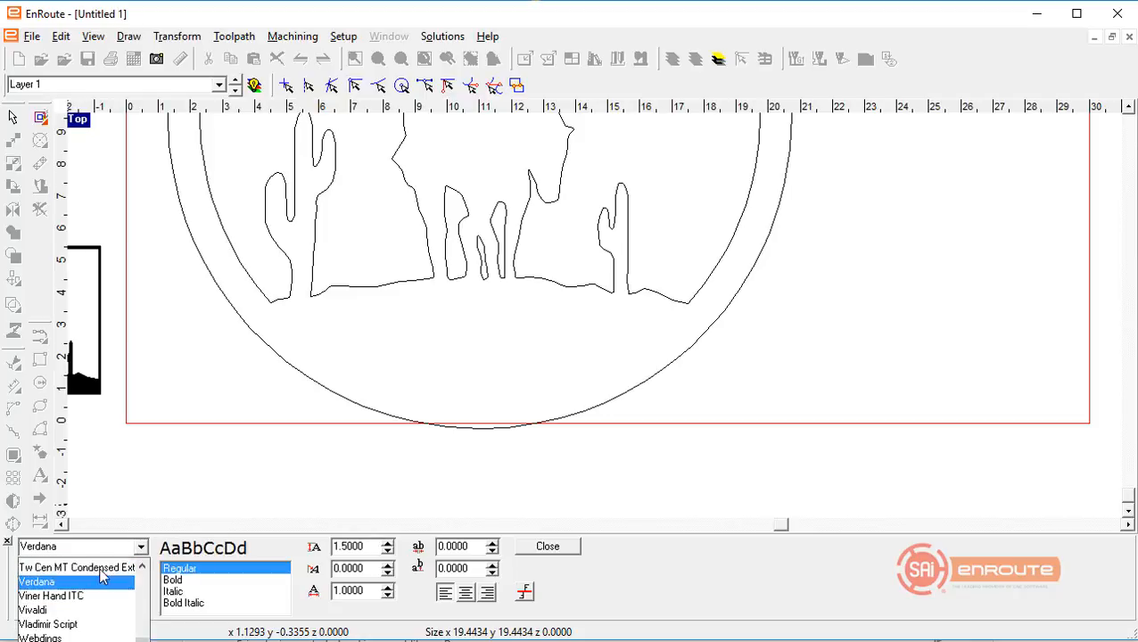
{"action": "left_click", "coordinate": [98, 592]}
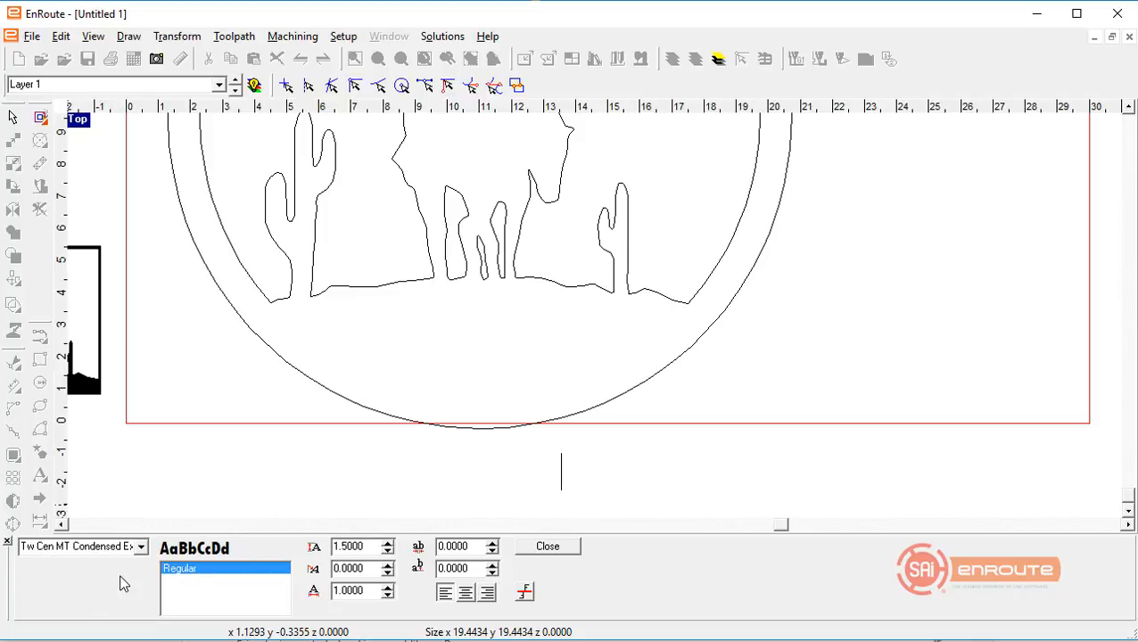
Place the text RANCH LIFE along the lower inside of the outer circle and finish the text entry
{"action": "left_click", "coordinate": [430, 427]}
{"action": "type", "text": "ANCH LI"}
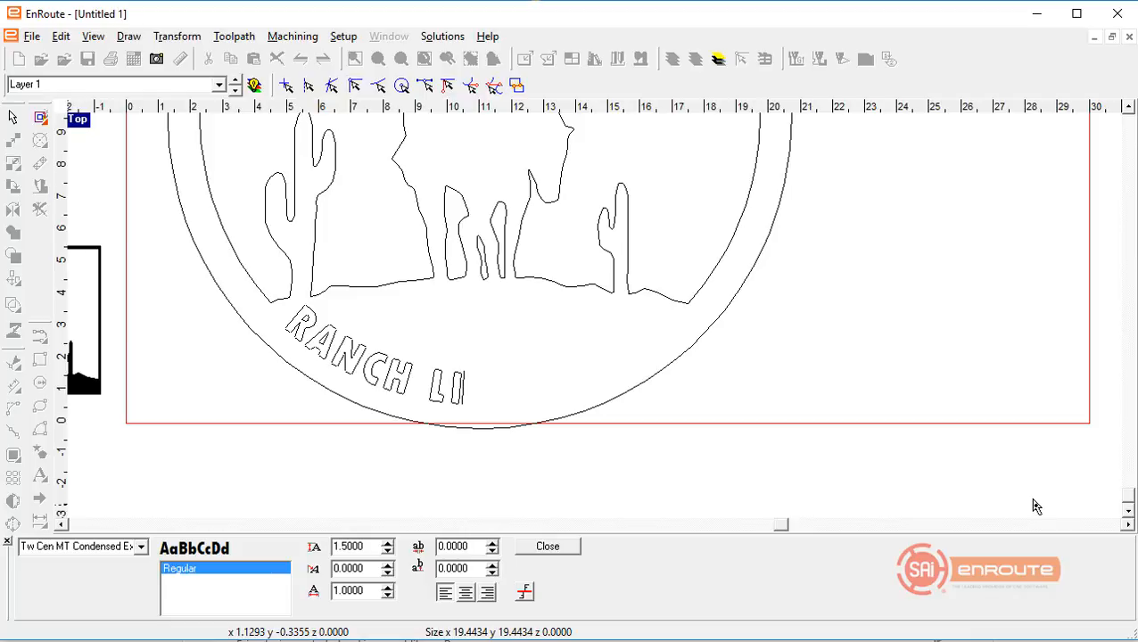
{"action": "type", "text": "FE"}
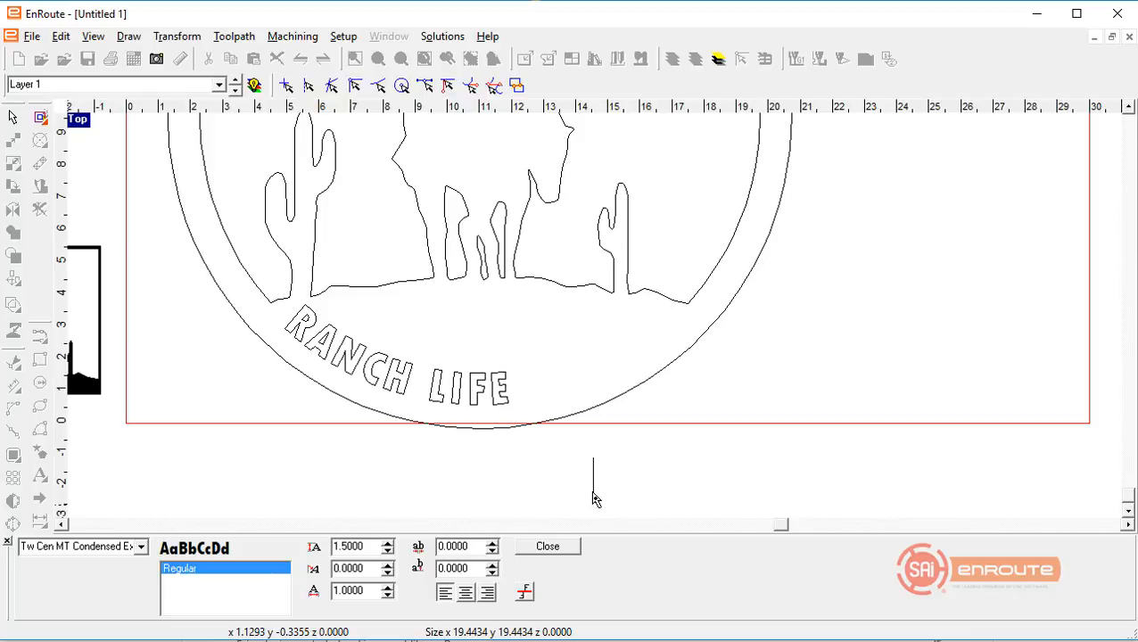
{"action": "left_click", "coordinate": [550, 547]}
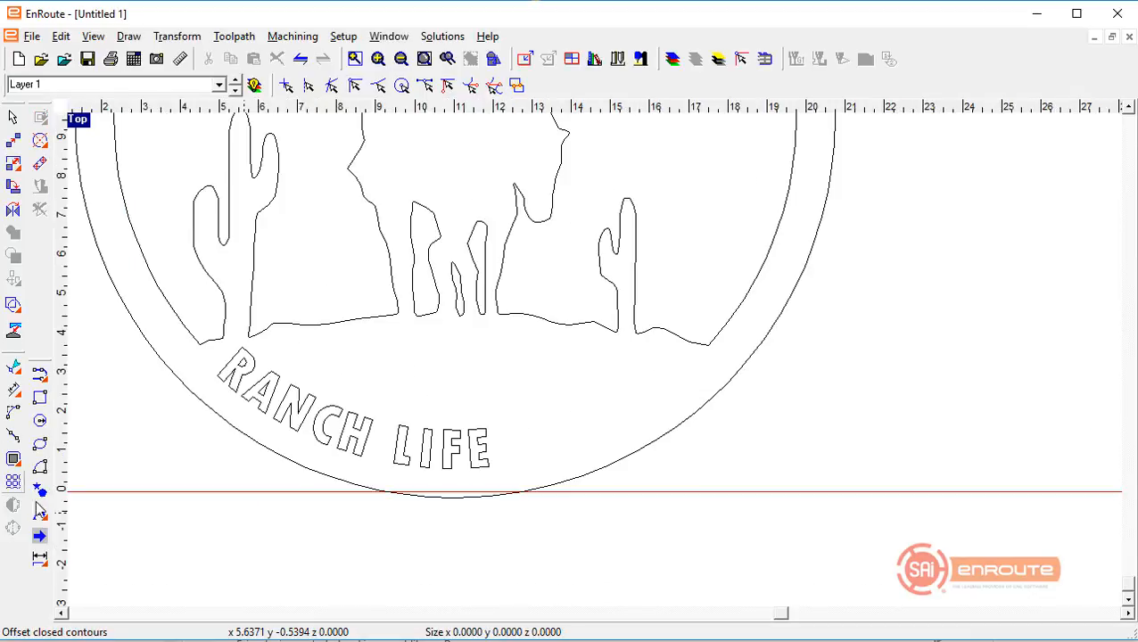
Reopen all of the RANCH LIFE text for editing and set its letter spacing to 0.9500
{"action": "left_click", "coordinate": [39, 513]}
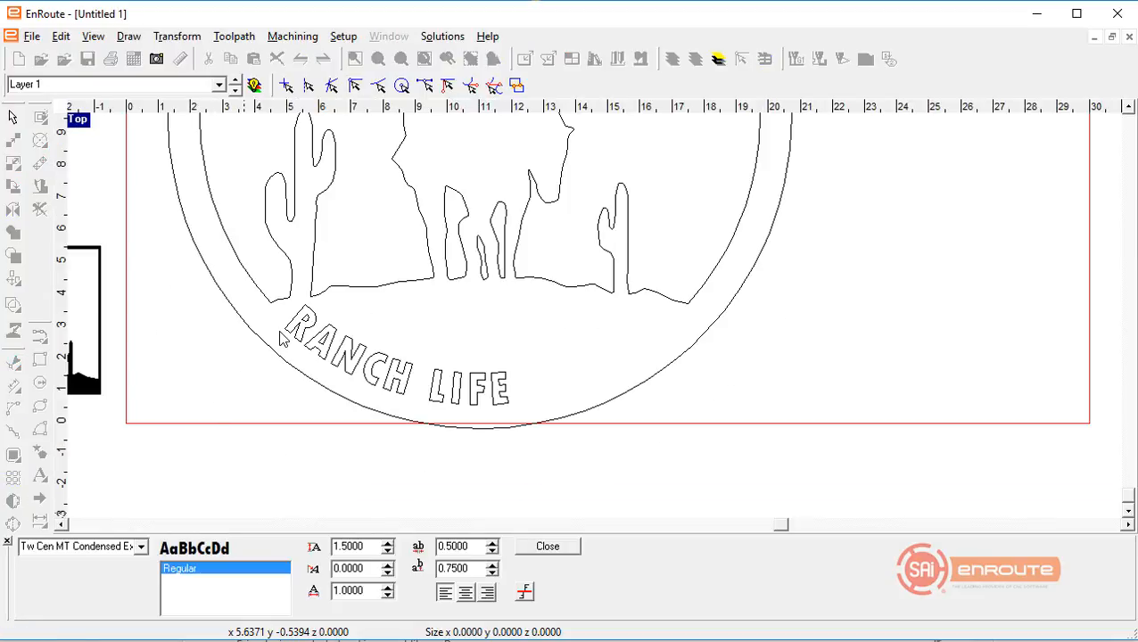
{"action": "left_click_drag", "start_coordinate": [288, 334], "coordinate": [521, 401]}
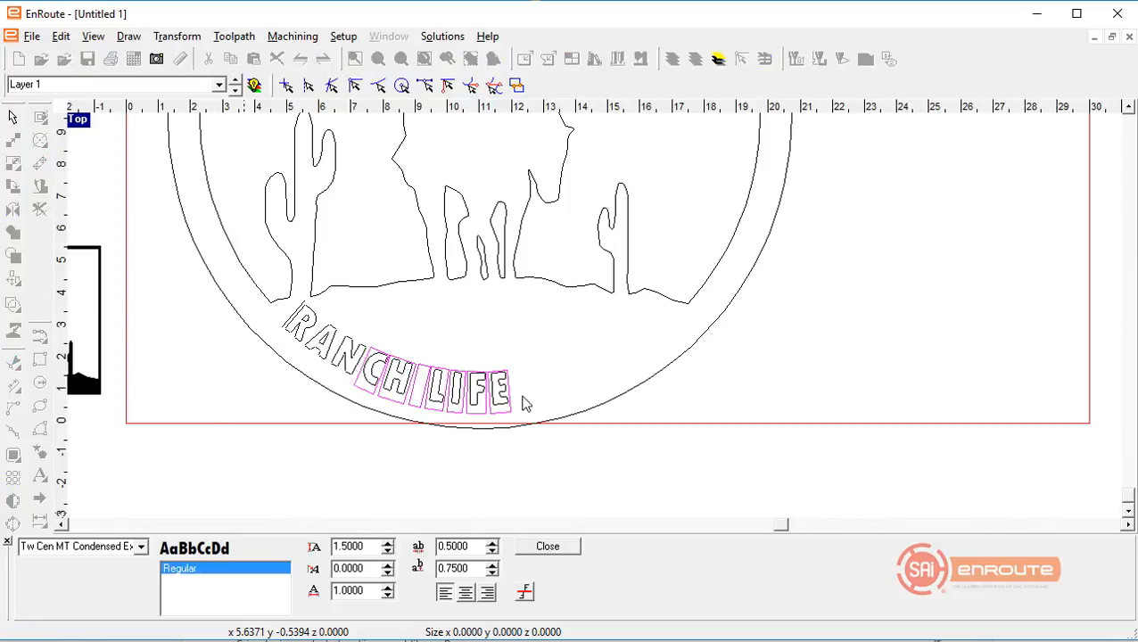
{"action": "double_click", "coordinate": [473, 549]}
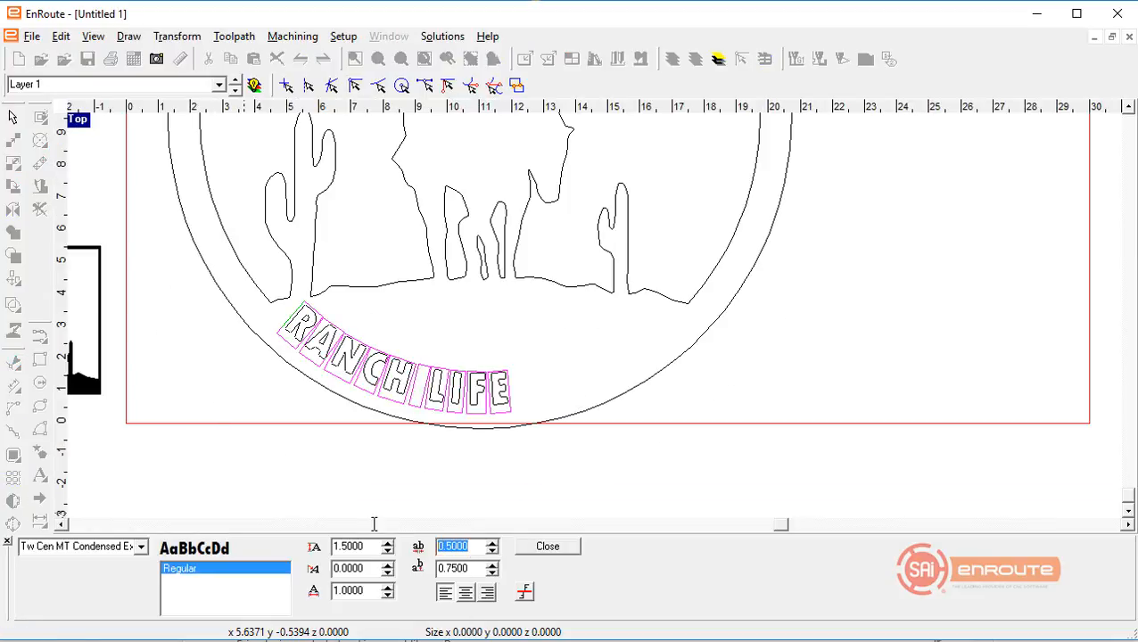
{"action": "left_click", "coordinate": [492, 543]}
{"action": "left_click", "coordinate": [492, 543]}
{"action": "left_click", "coordinate": [492, 543]}
{"action": "left_click", "coordinate": [493, 543]}
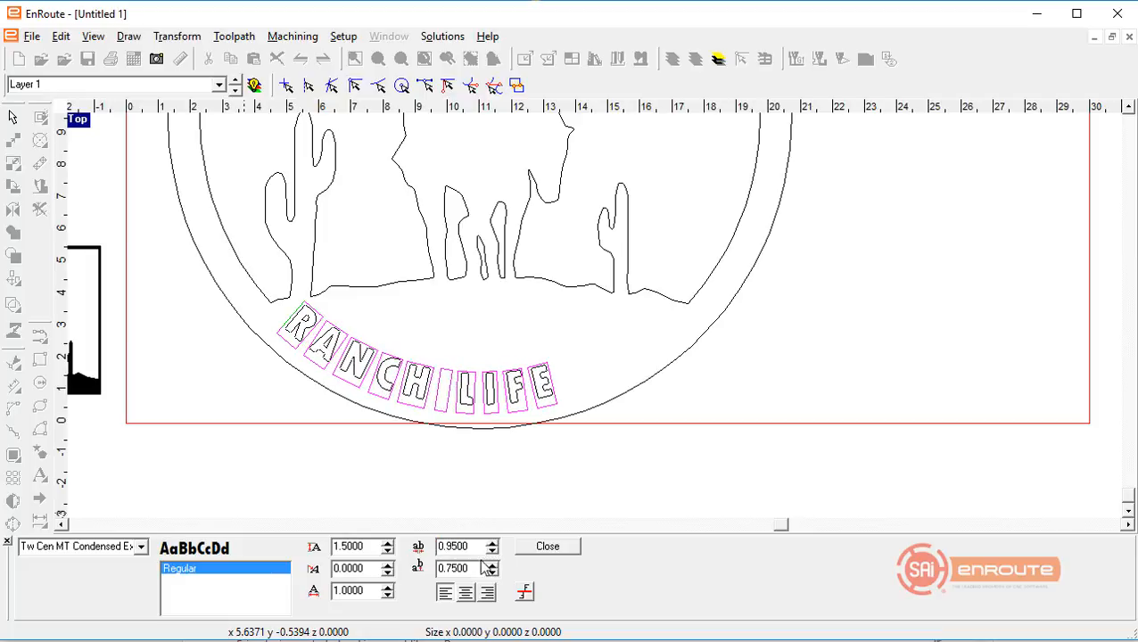
Try a baseline offset of 1.0000 for the RANCH LIFE text on the circle
{"action": "left_click", "coordinate": [492, 564]}
{"action": "left_click", "coordinate": [492, 564]}
{"action": "left_click", "coordinate": [493, 564]}
{"action": "left_click", "coordinate": [492, 563]}
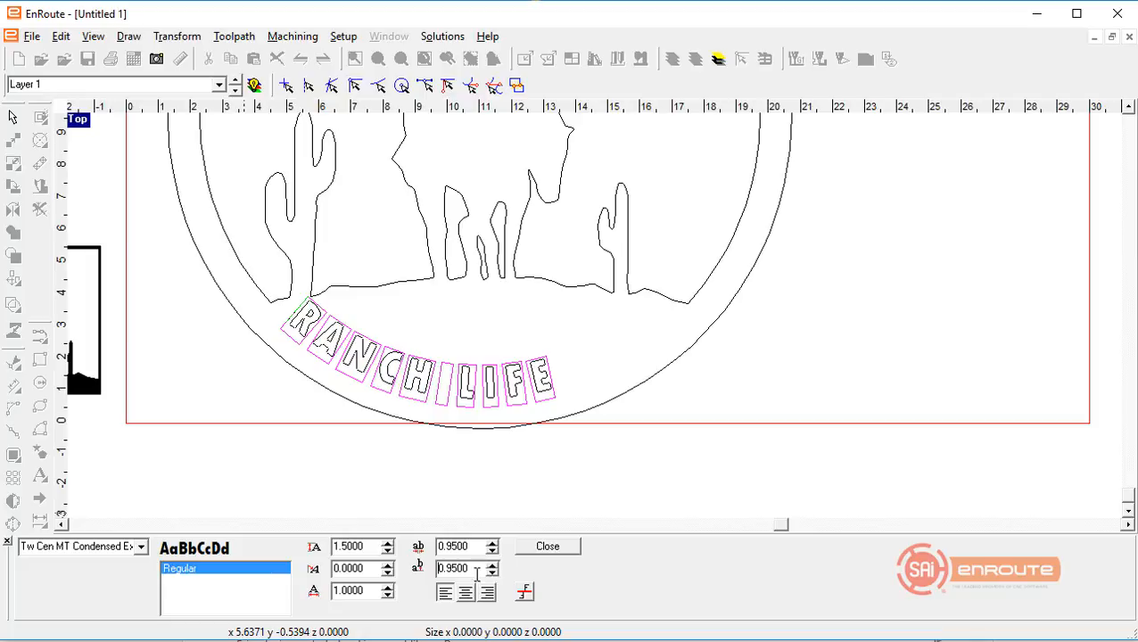
{"action": "left_click_drag", "start_coordinate": [477, 573], "coordinate": [440, 577]}
{"action": "type", "text": "1"}
{"action": "key", "text": "Return"}
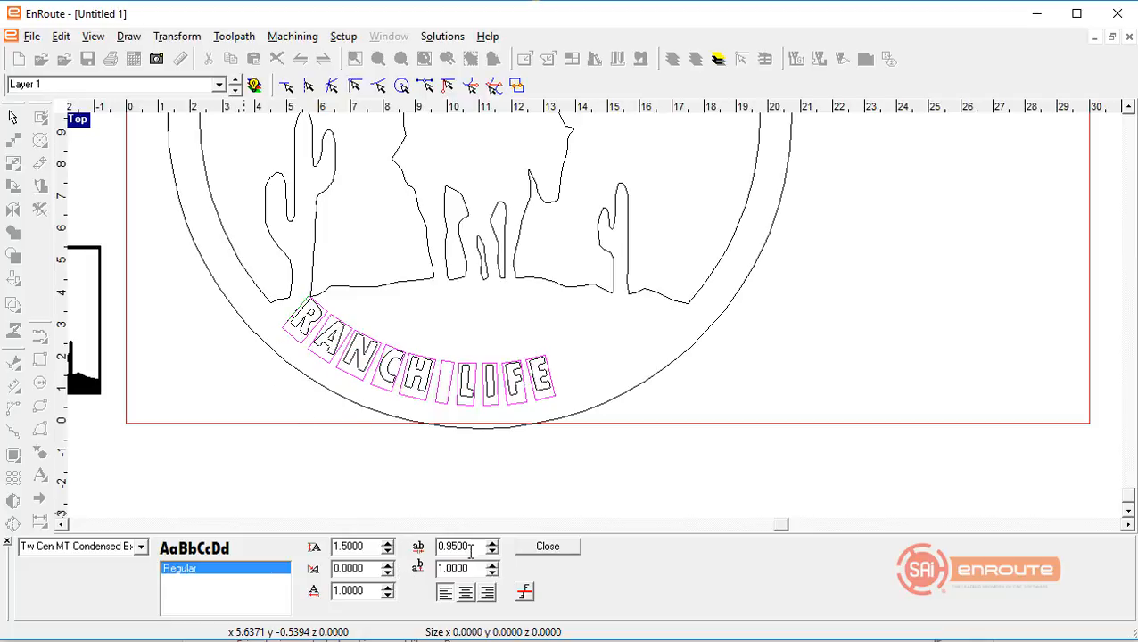
Set the RANCH LIFE text's baseline offset to 0.8000, finish editing and deselect the text
{"action": "left_click_drag", "start_coordinate": [472, 568], "coordinate": [402, 562]}
{"action": "type", "text": "0.8"}
{"action": "key", "text": "Return"}
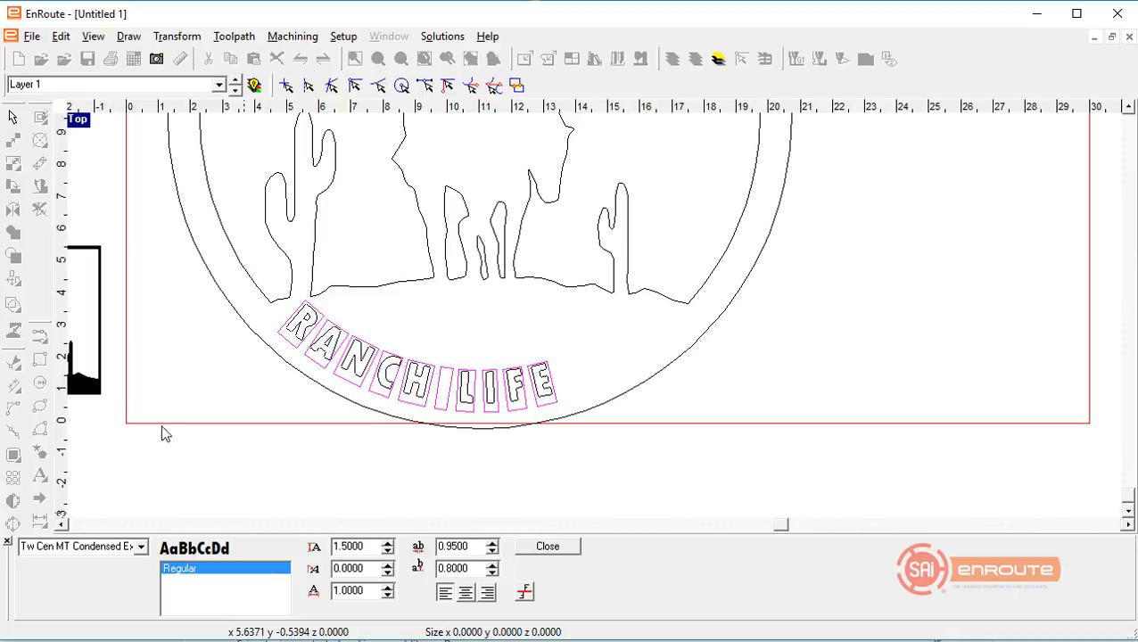
{"action": "left_click", "coordinate": [211, 415]}
{"action": "left_click", "coordinate": [547, 545]}
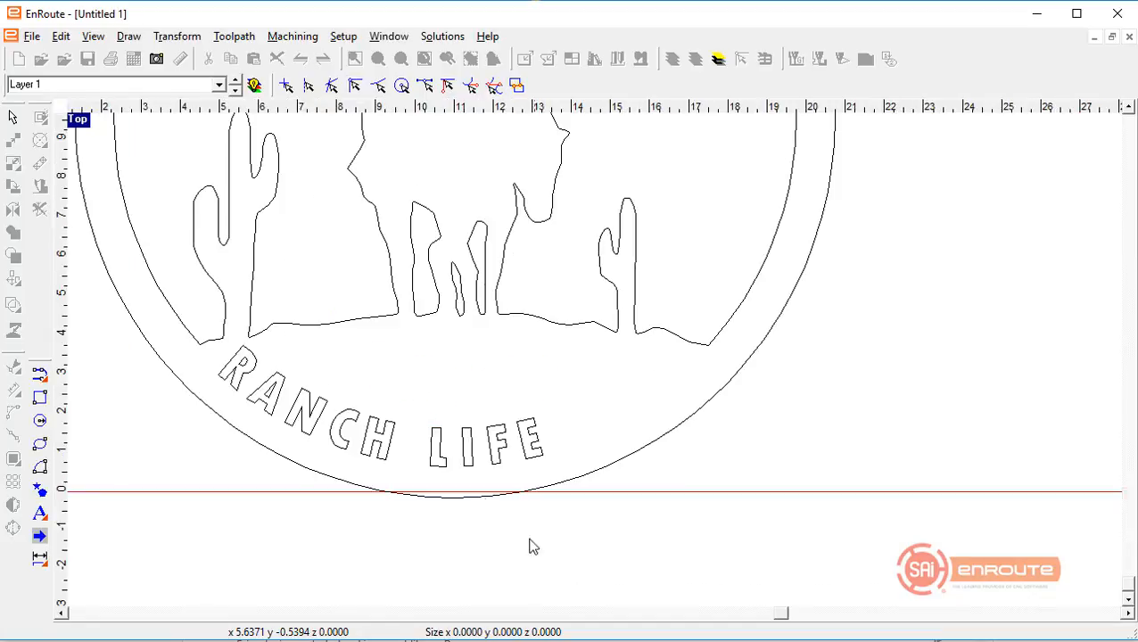
{"action": "left_click", "coordinate": [482, 469]}
{"action": "left_click", "coordinate": [295, 531]}
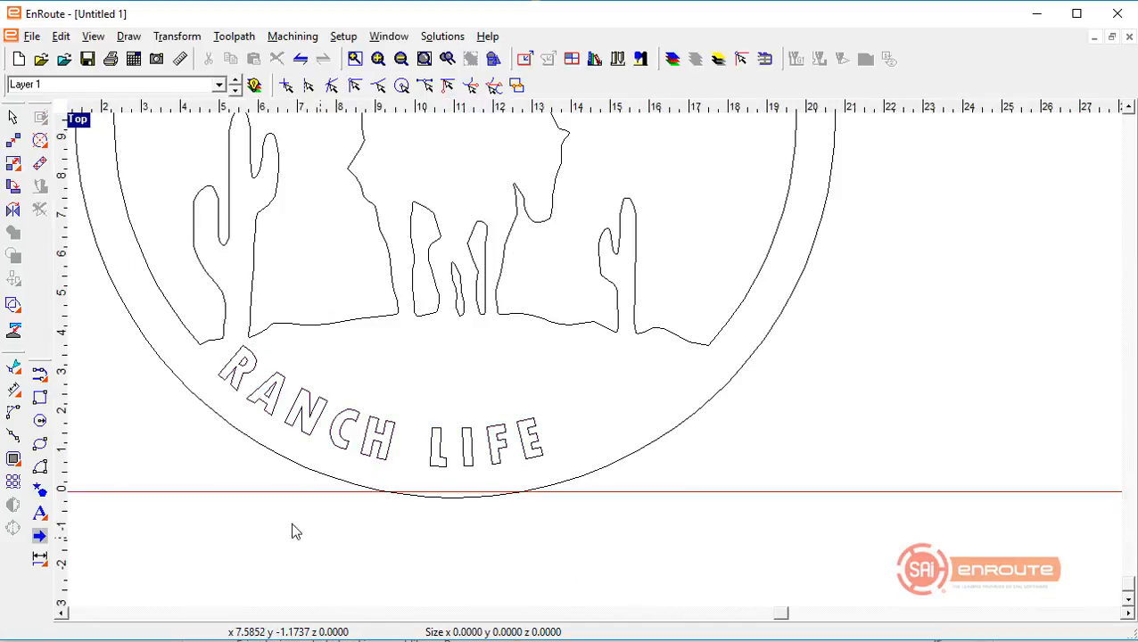
Spread RANCH LIFE along the circle with its text handles to a letter spacing of about 1.39, starting near X 5 and ending near X 15
{"action": "left_click", "coordinate": [40, 514]}
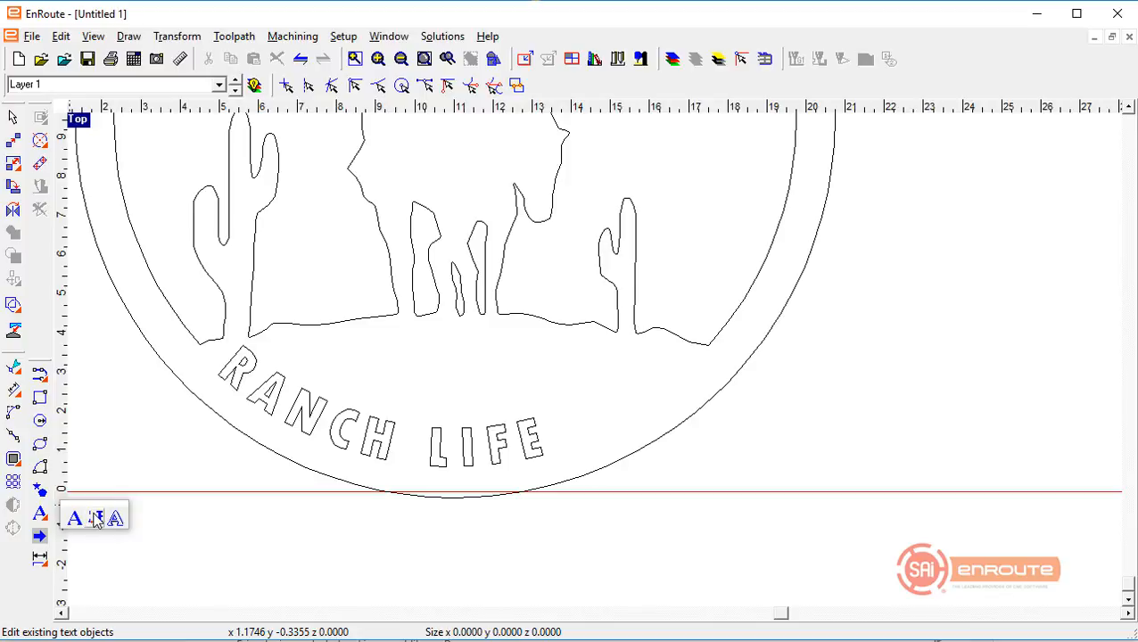
{"action": "left_click", "coordinate": [96, 518]}
{"action": "left_click", "coordinate": [229, 379]}
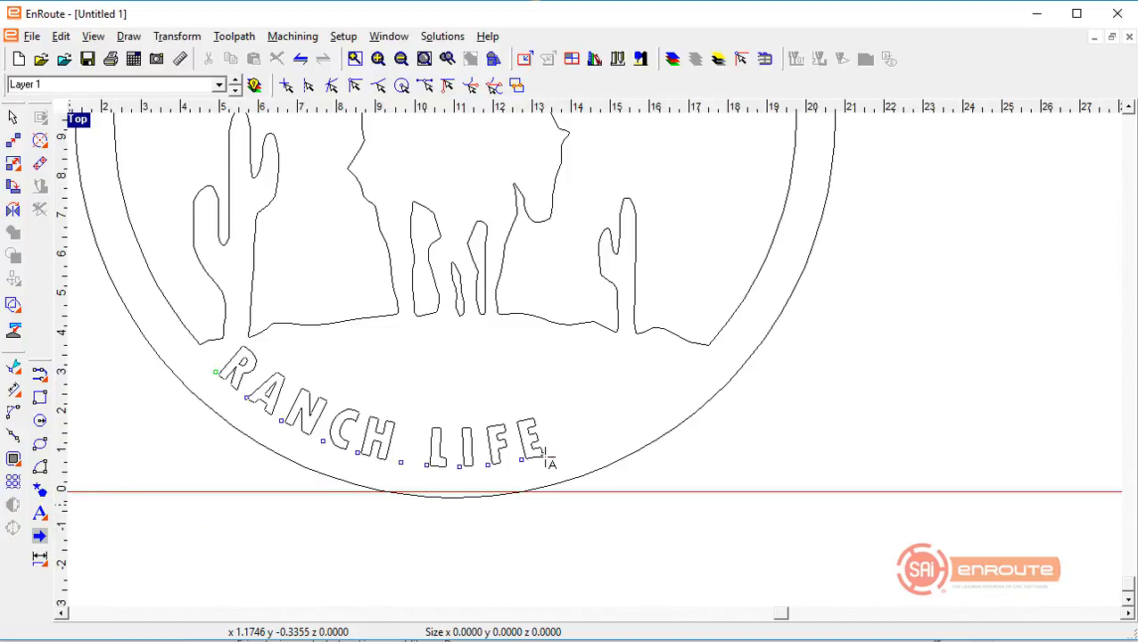
{"action": "left_click_drag", "start_coordinate": [546, 459], "coordinate": [605, 434]}
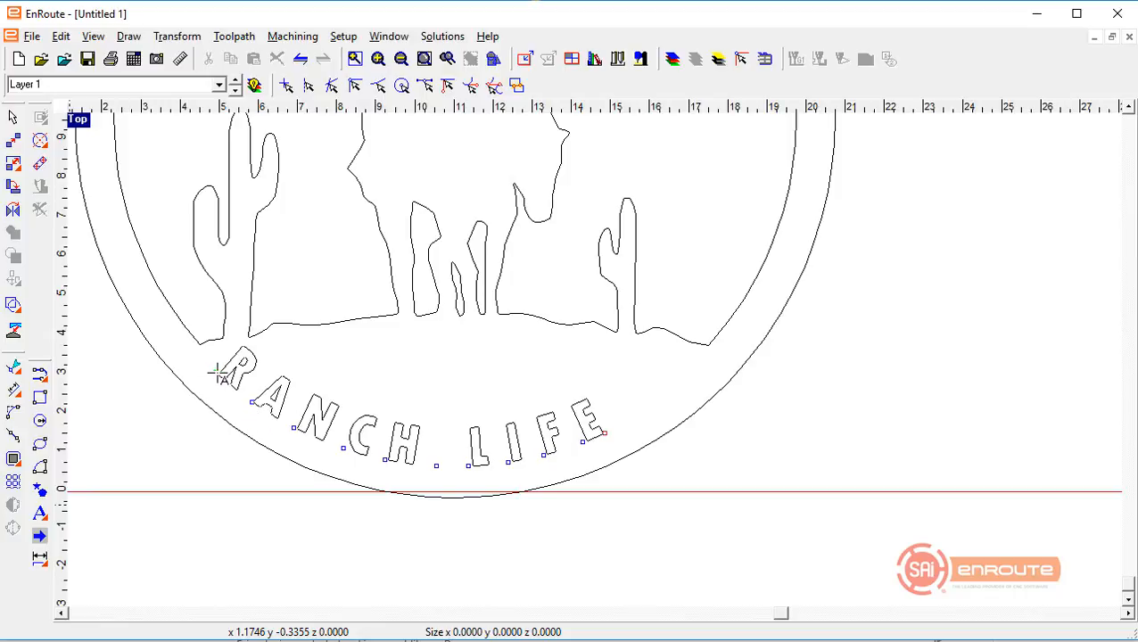
{"action": "left_click_drag", "start_coordinate": [218, 372], "coordinate": [229, 384]}
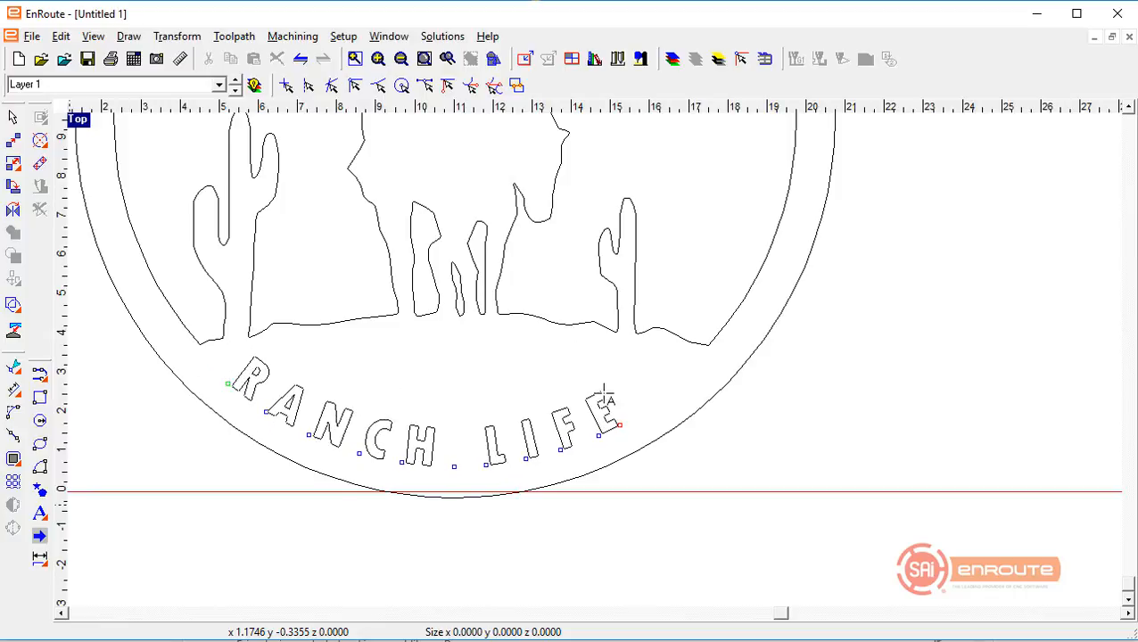
{"action": "mouse_move", "coordinate": [617, 429]}
{"action": "left_mouse_down"}
{"action": "mouse_move", "coordinate": [568, 437]}
{"action": "mouse_move", "coordinate": [606, 425]}
{"action": "left_mouse_up"}
{"action": "left_click", "coordinate": [325, 493]}
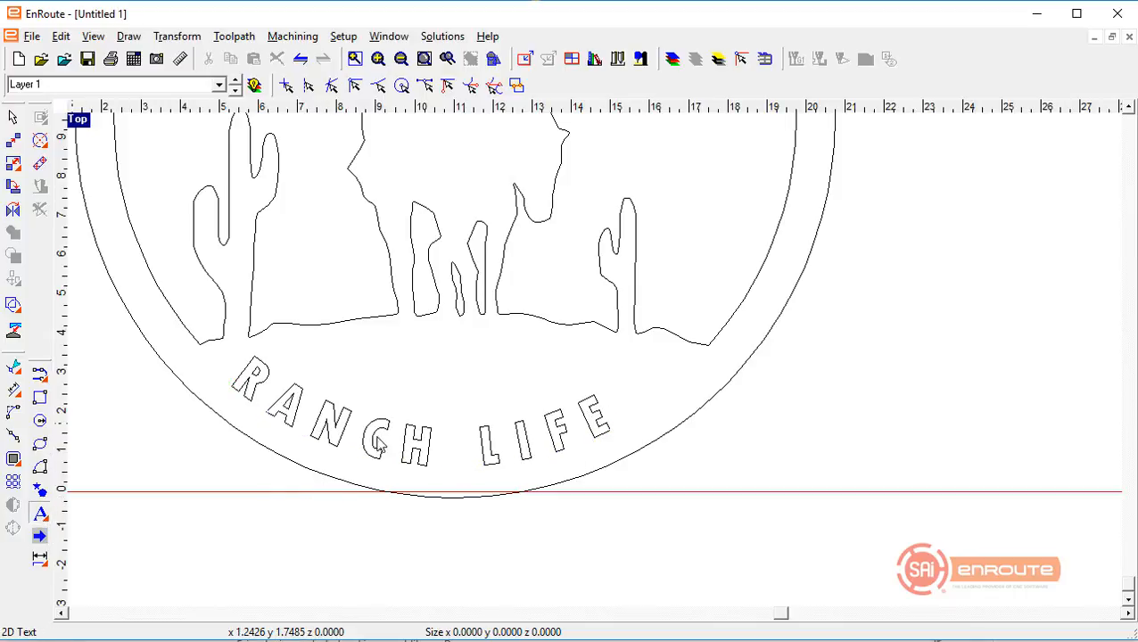
Increase the height of all the RANCH LIFE letters to 1.8000 and finish the text edit
{"action": "left_click", "coordinate": [40, 515]}
{"action": "left_click", "coordinate": [609, 382]}
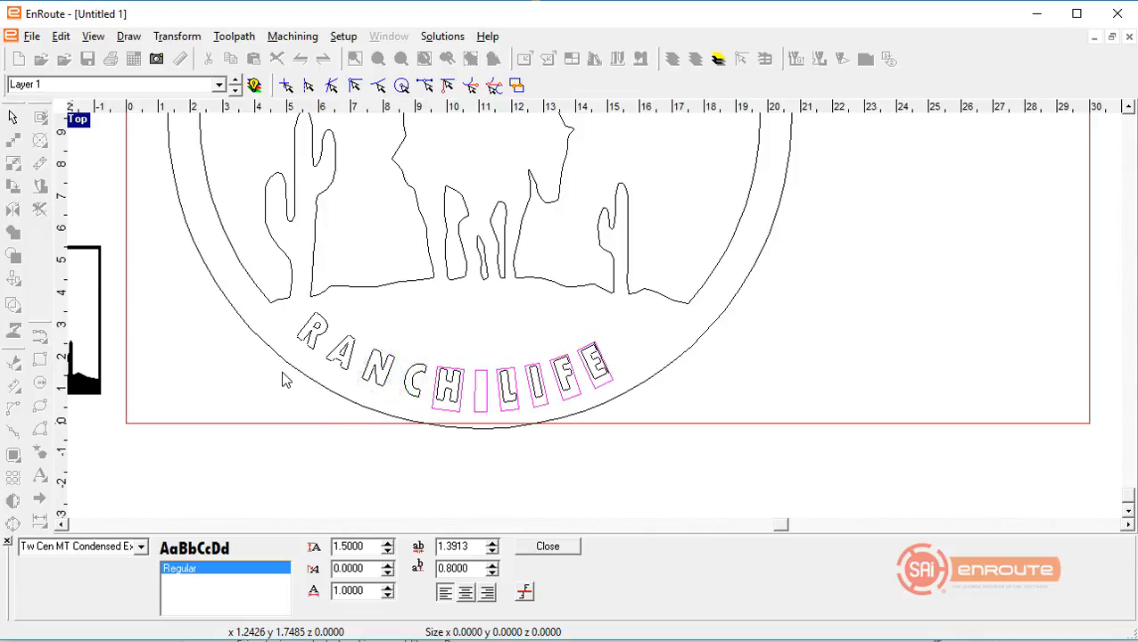
{"action": "left_click", "coordinate": [387, 544]}
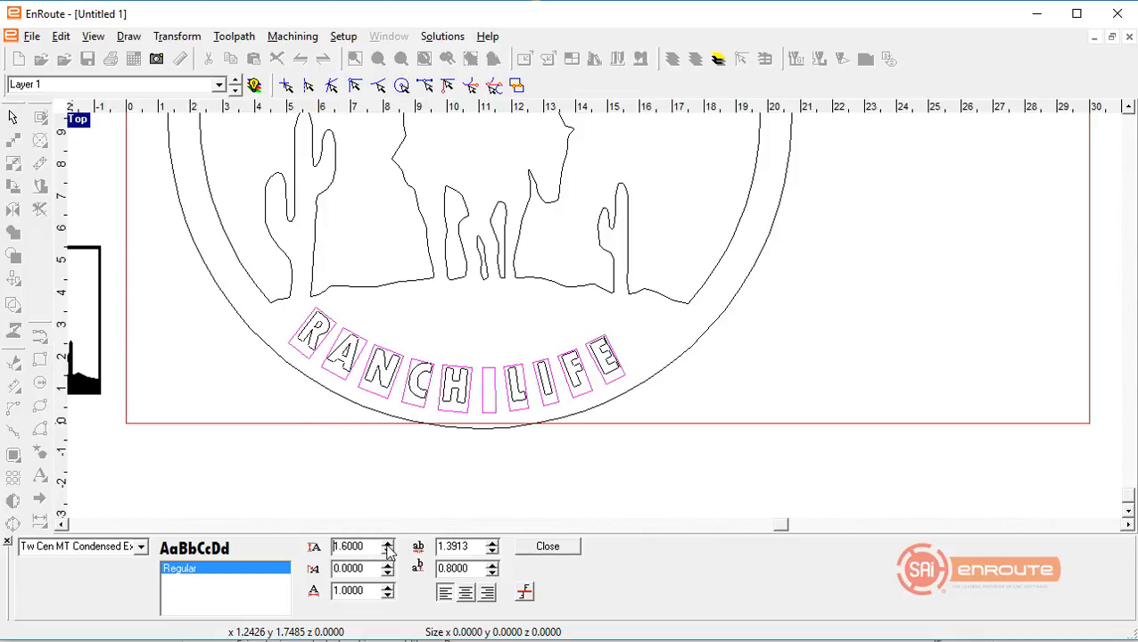
{"action": "left_click", "coordinate": [387, 544]}
{"action": "left_click", "coordinate": [387, 544]}
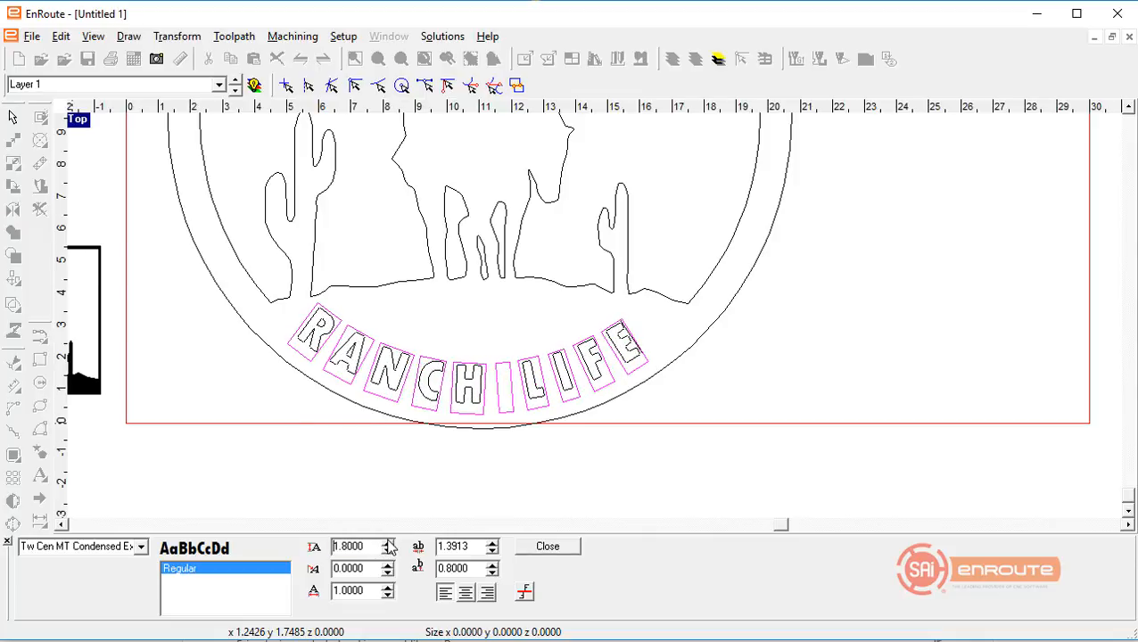
{"action": "left_click", "coordinate": [544, 547]}
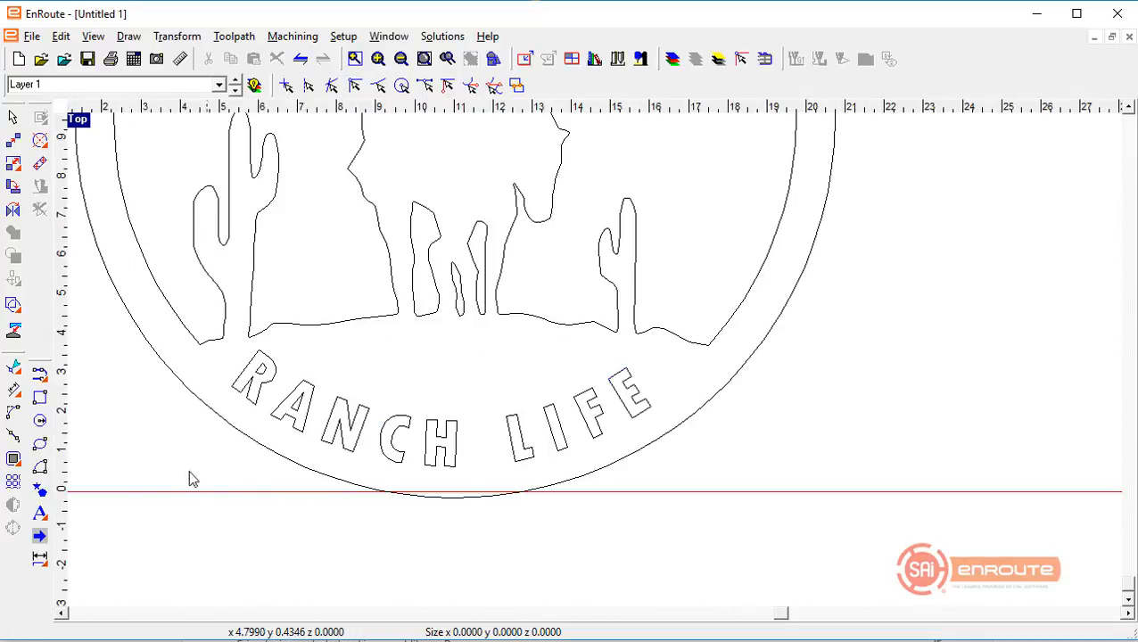
Stretch the end of the RANCH LIFE text along the circle until the text is about 11.43 wide
{"action": "left_click_drag", "start_coordinate": [40, 514], "coordinate": [96, 520]}
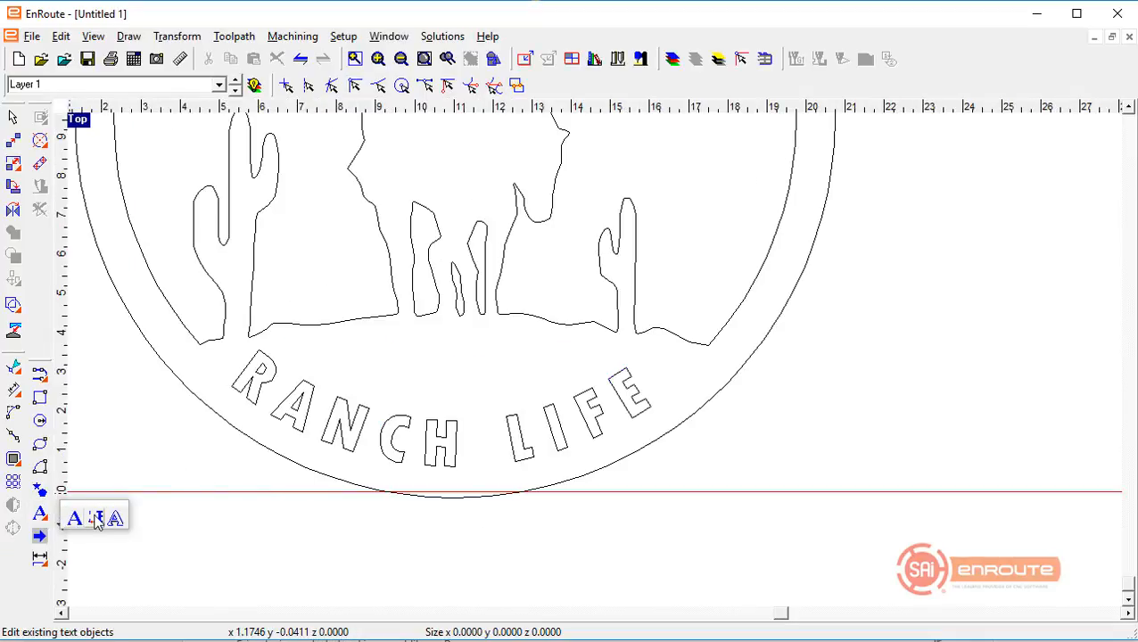
{"action": "left_click", "coordinate": [671, 409]}
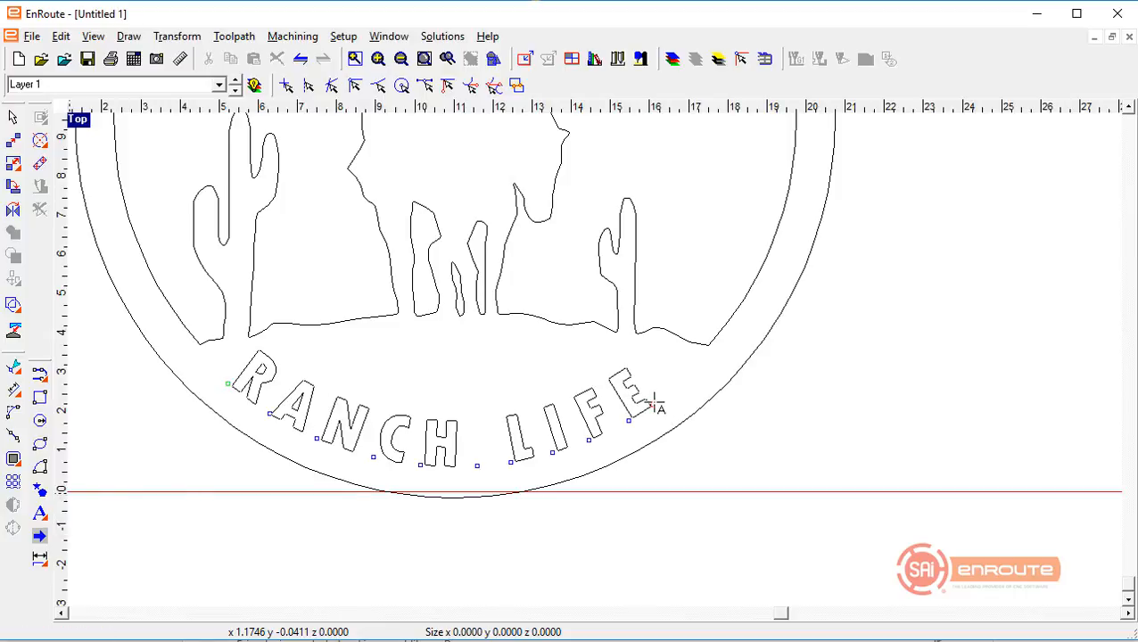
{"action": "left_click_drag", "start_coordinate": [656, 406], "coordinate": [695, 403]}
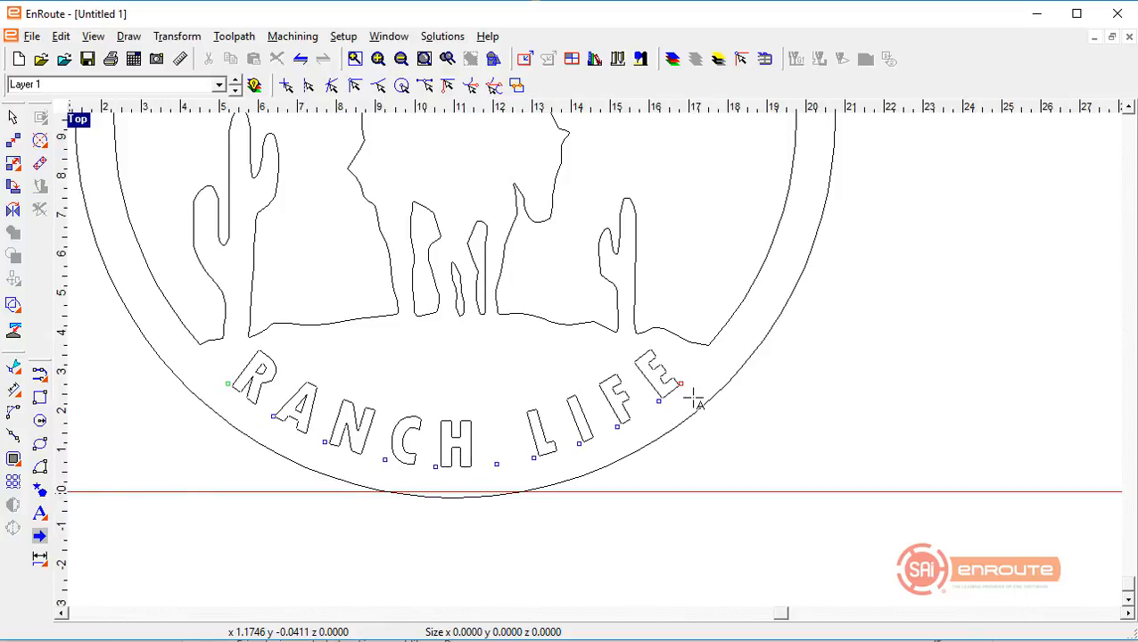
{"action": "left_click", "coordinate": [540, 567]}
{"action": "key", "text": "Escape"}
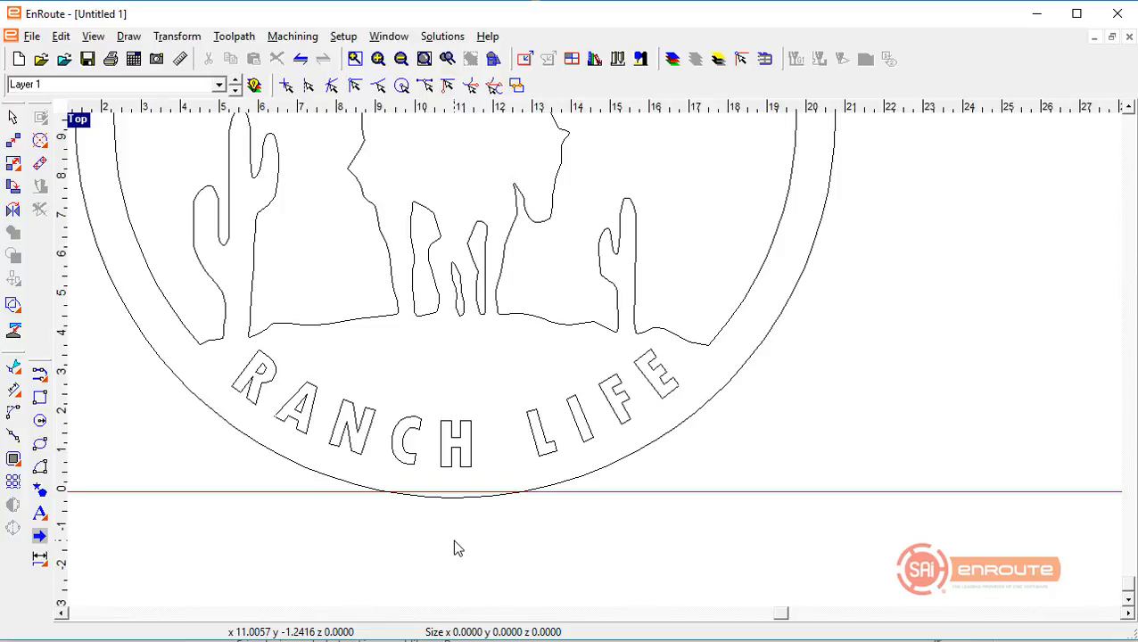
Select the RANCH LIFE text and convert it to contours
{"action": "scroll", "coordinate": [453, 548], "scroll_direction": "down", "scroll_amount": 2}
{"action": "scroll", "coordinate": [440, 541], "scroll_direction": "up", "scroll_amount": 2}
{"action": "left_click", "coordinate": [457, 462]}
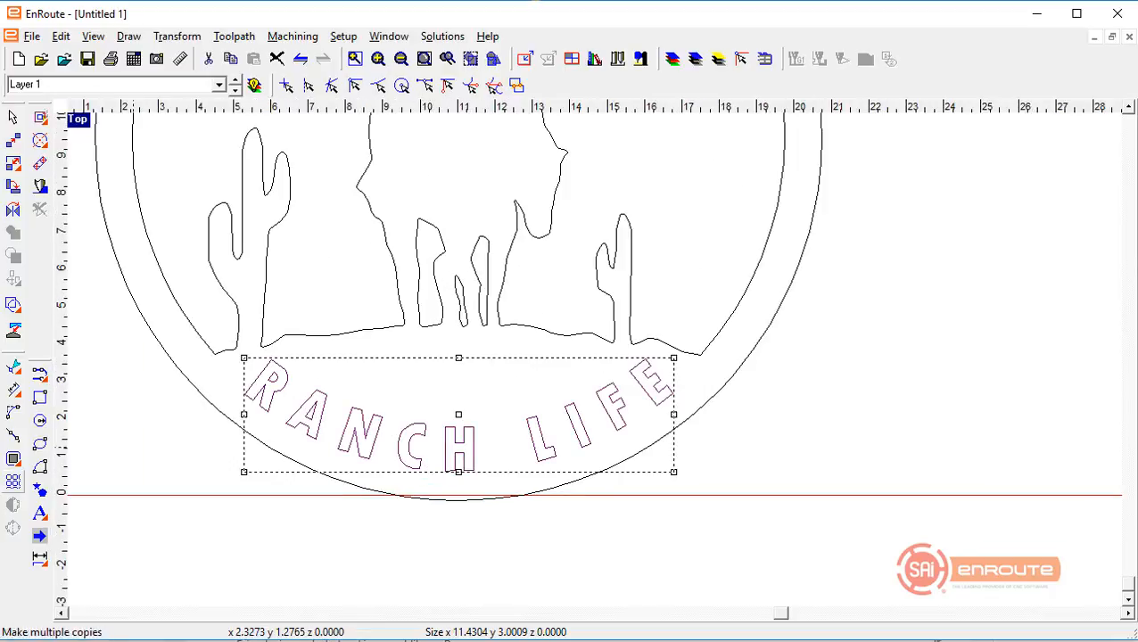
{"action": "left_click", "coordinate": [39, 534]}
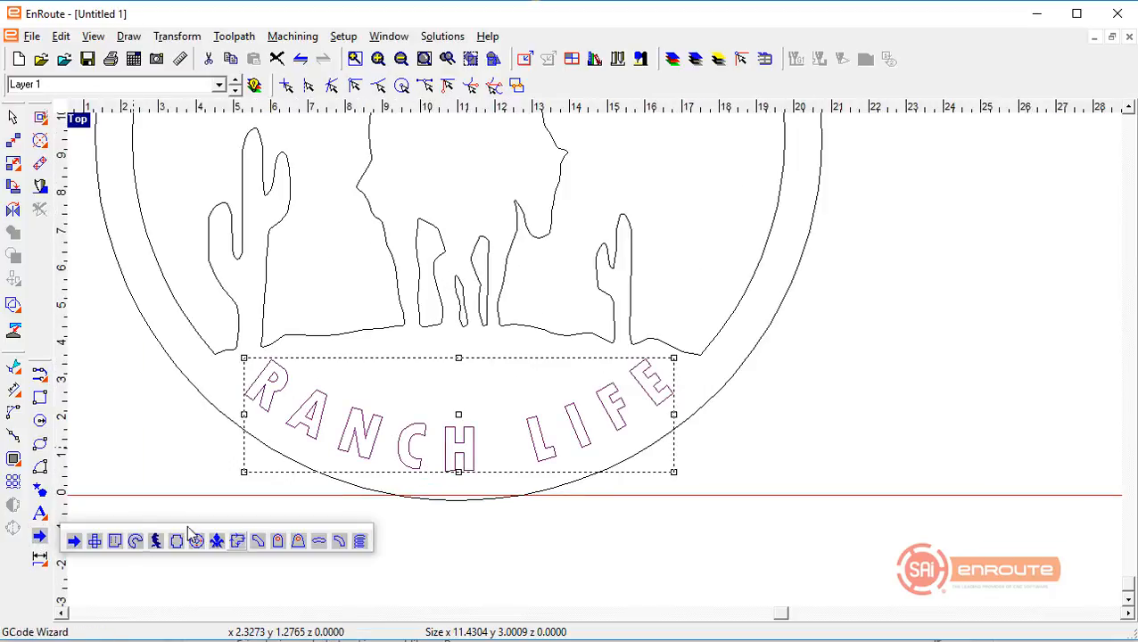
{"action": "mouse_move", "coordinate": [51, 521]}
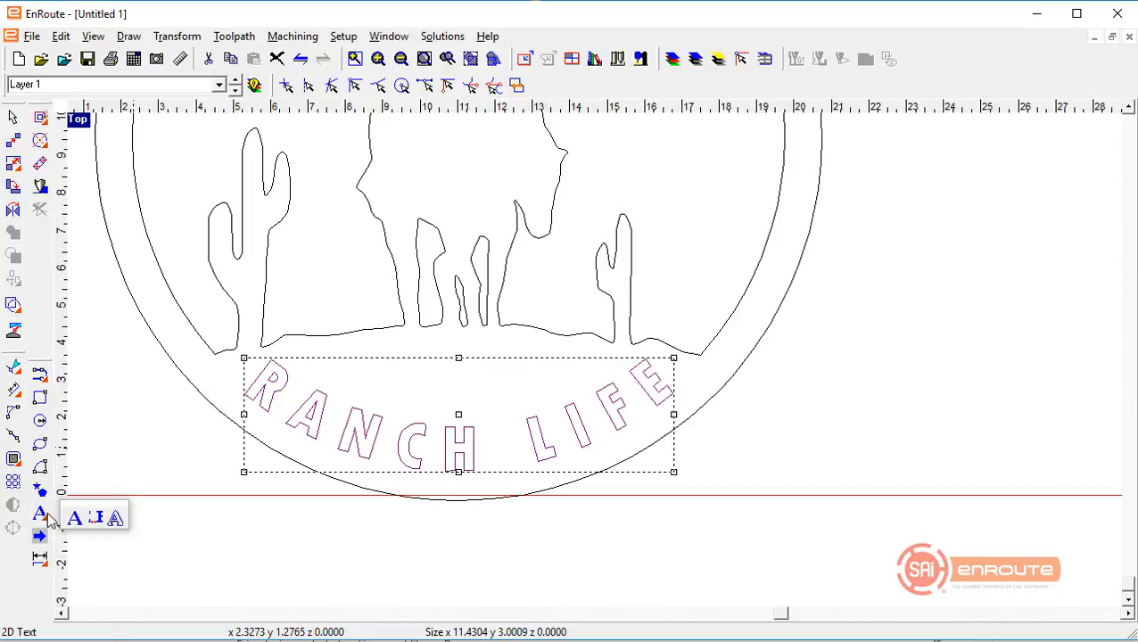
{"action": "left_click", "coordinate": [113, 518]}
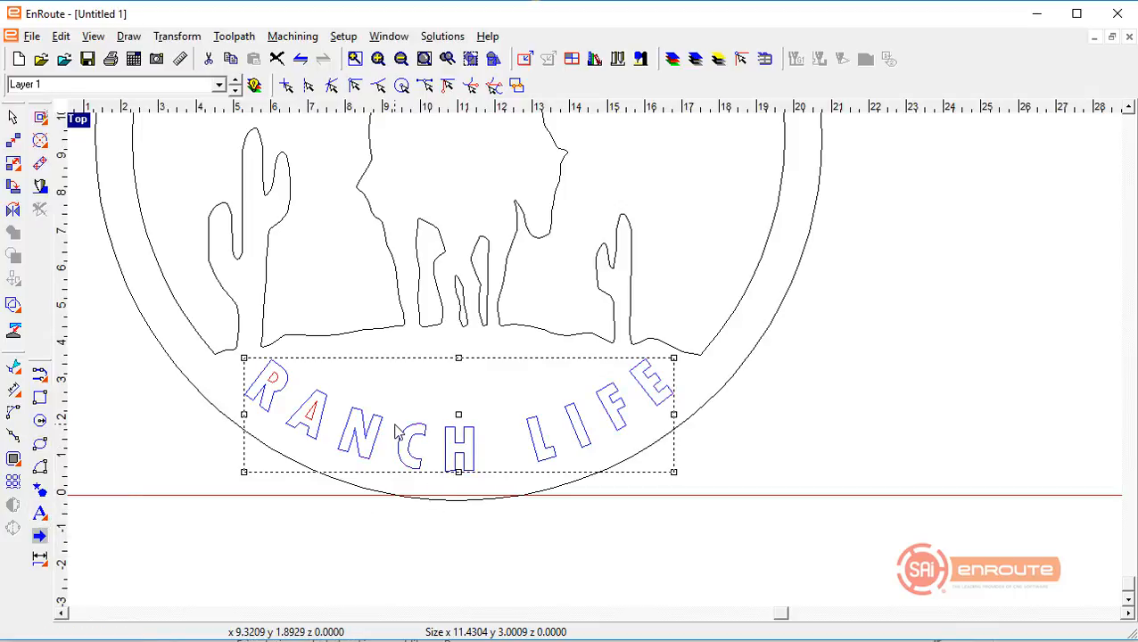
Select the RANCH LIFE contours and start a Noise Distortion on them
{"action": "scroll", "coordinate": [368, 437], "scroll_direction": "up", "scroll_amount": 4}
{"action": "left_click", "coordinate": [357, 437]}
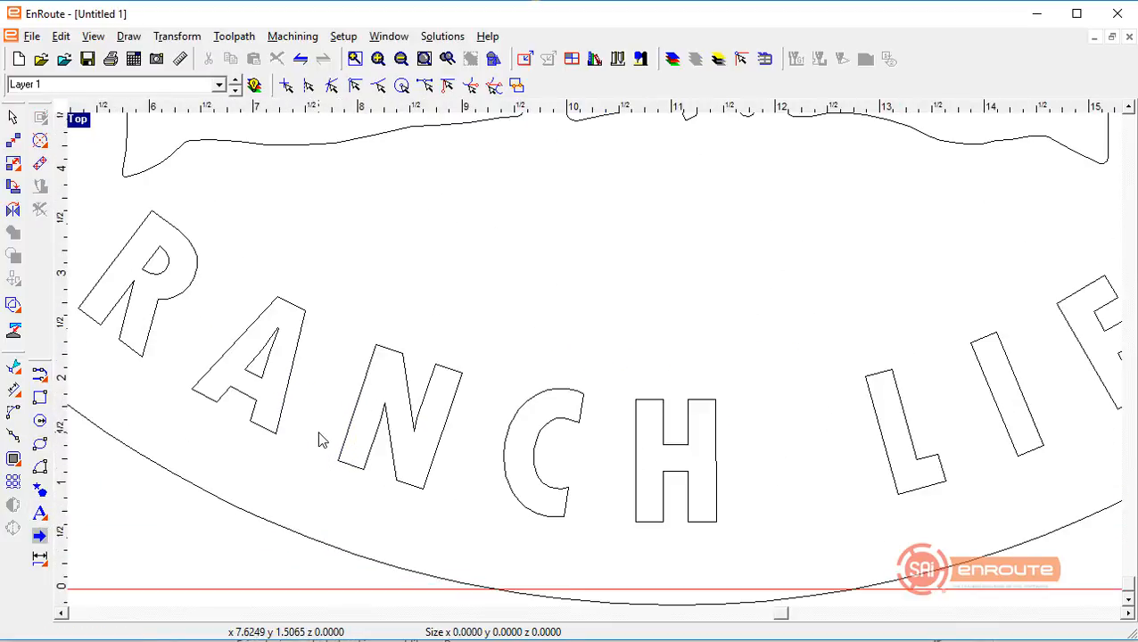
{"action": "left_click", "coordinate": [343, 439]}
{"action": "scroll", "coordinate": [343, 450], "scroll_direction": "down", "scroll_amount": 3}
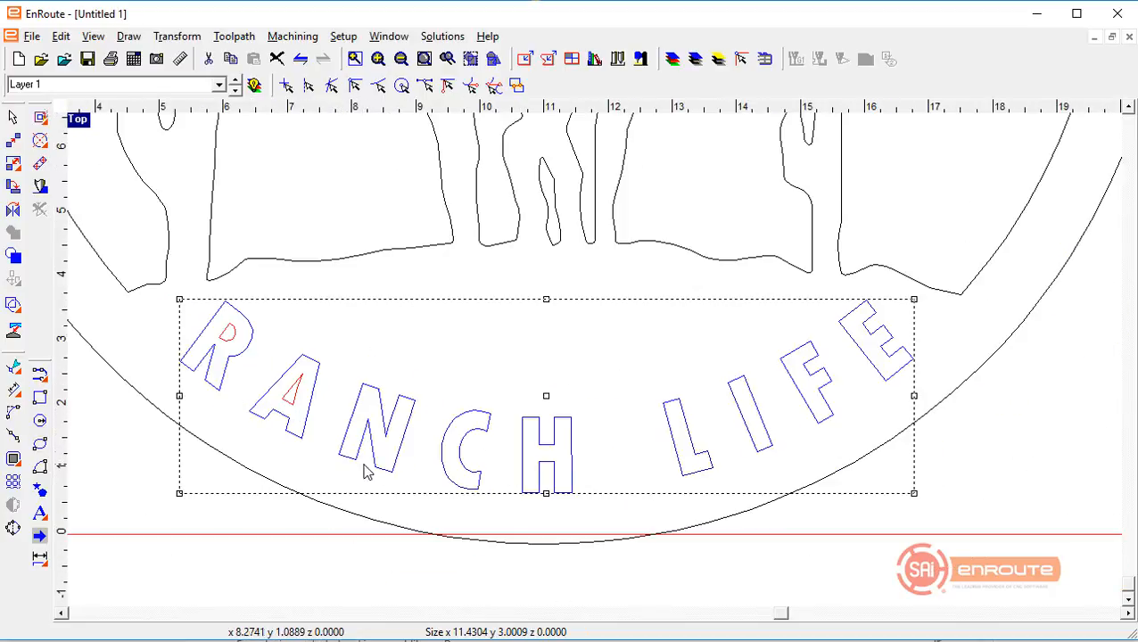
{"action": "scroll", "coordinate": [299, 380], "scroll_direction": "up", "scroll_amount": 2}
{"action": "scroll", "coordinate": [303, 395], "scroll_direction": "down", "scroll_amount": 1}
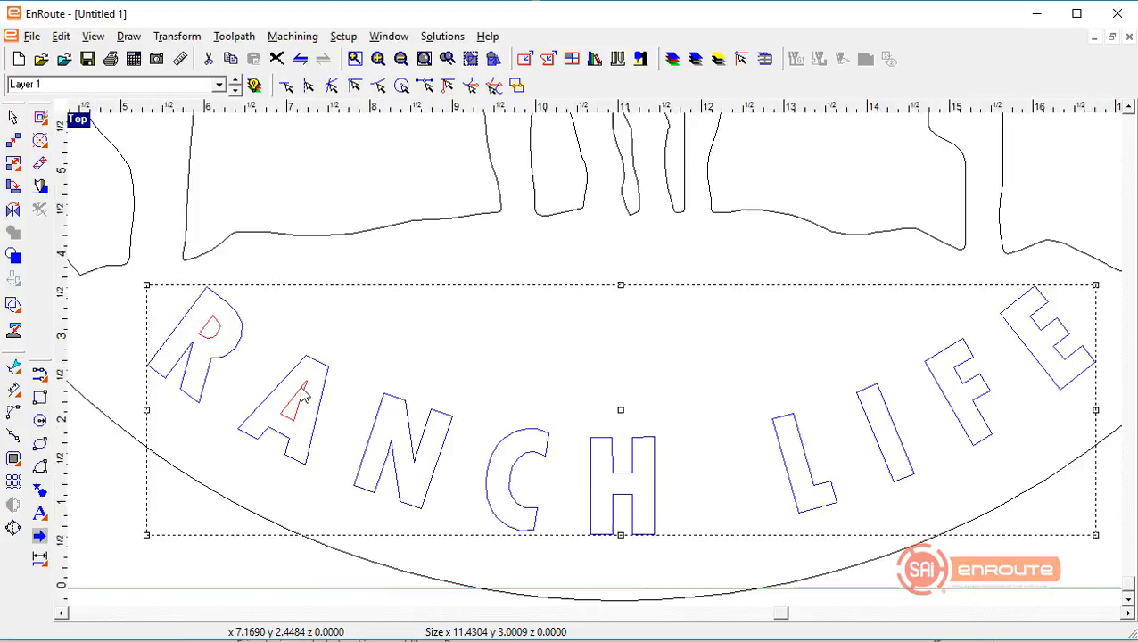
{"action": "scroll", "coordinate": [303, 395], "scroll_direction": "down", "scroll_amount": 1}
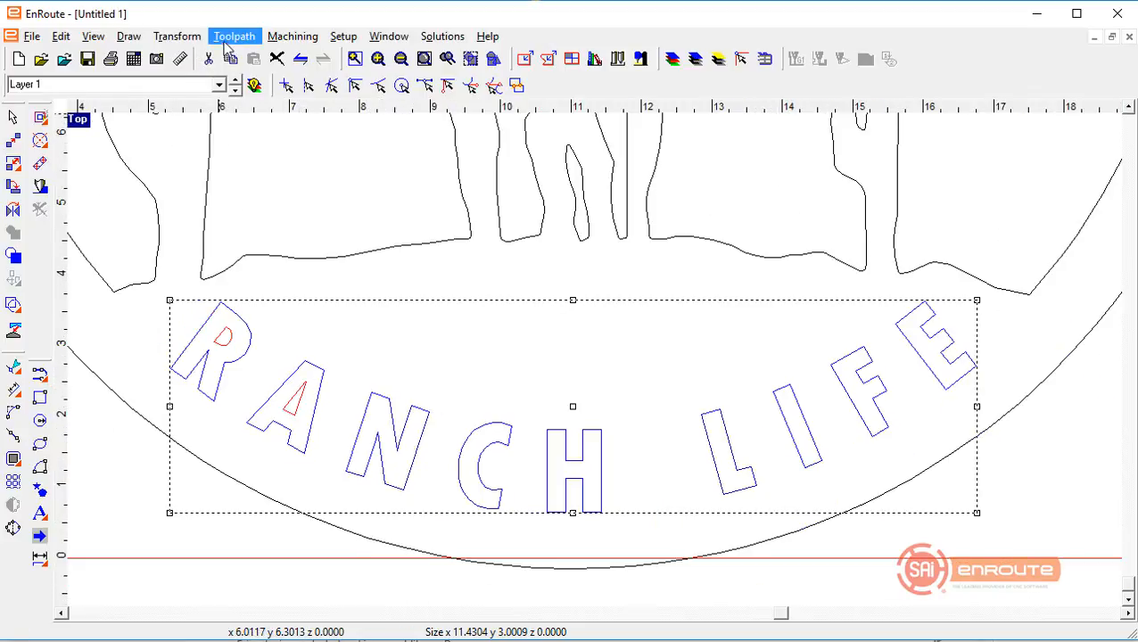
{"action": "left_click", "coordinate": [176, 35]}
{"action": "mouse_move", "coordinate": [138, 214]}
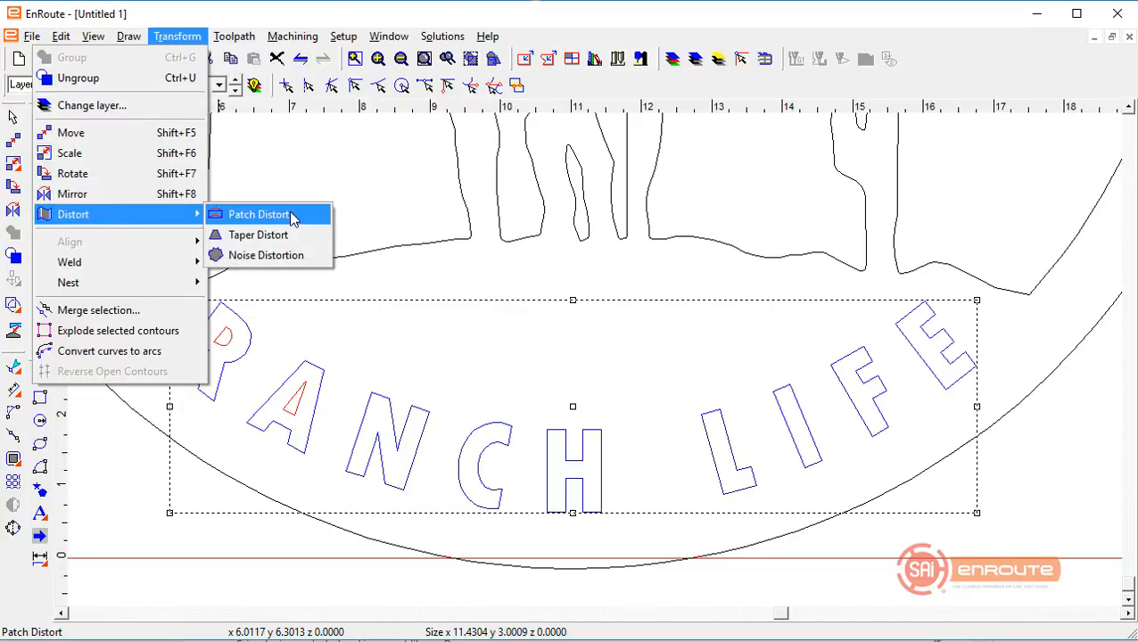
{"action": "left_click", "coordinate": [285, 256]}
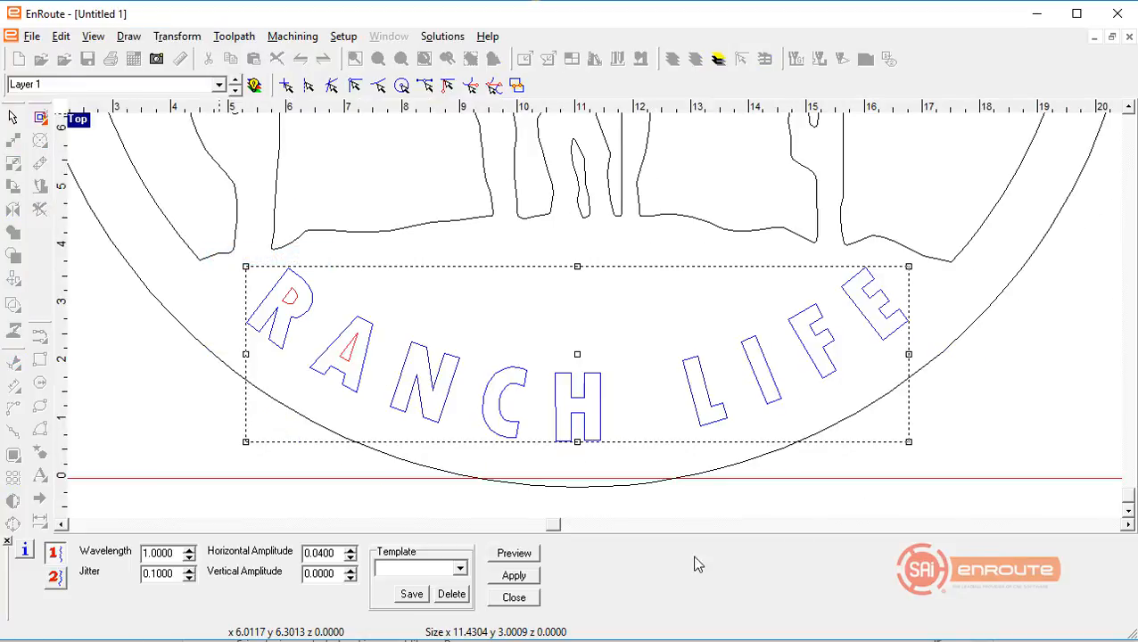
Set the horizontal amplitude to 0.03, apply the noise distortion to the letters and close its settings
{"action": "scroll", "coordinate": [490, 514], "scroll_direction": "up", "scroll_amount": 1}
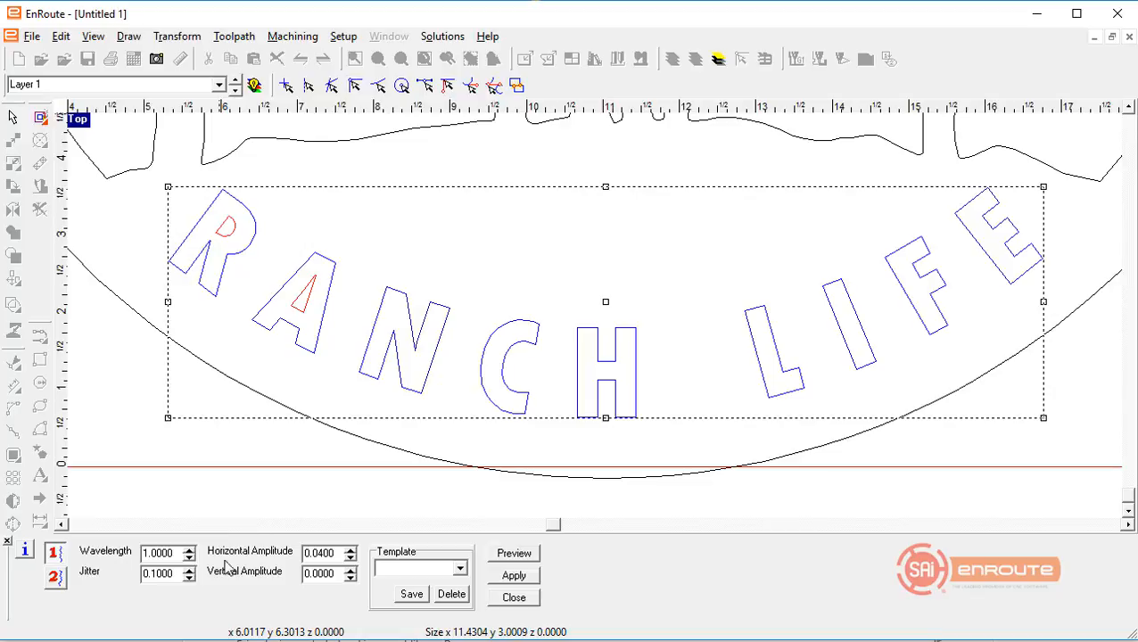
{"action": "double_click", "coordinate": [344, 557]}
{"action": "type", "text": "0.03"}
{"action": "key", "text": "Tab"}
{"action": "left_click", "coordinate": [506, 577]}
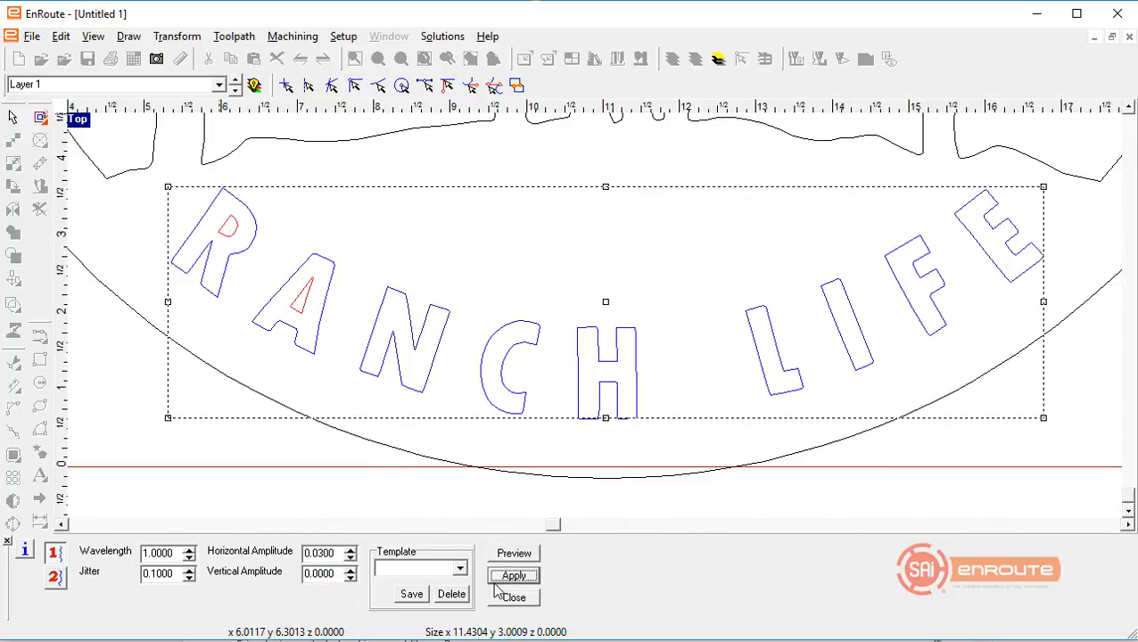
{"action": "left_click", "coordinate": [513, 597]}
Examine the distorted letters up close and select the circular design to check how its inner and outer contours nest
{"action": "scroll", "coordinate": [212, 360], "scroll_direction": "up", "scroll_amount": 3}
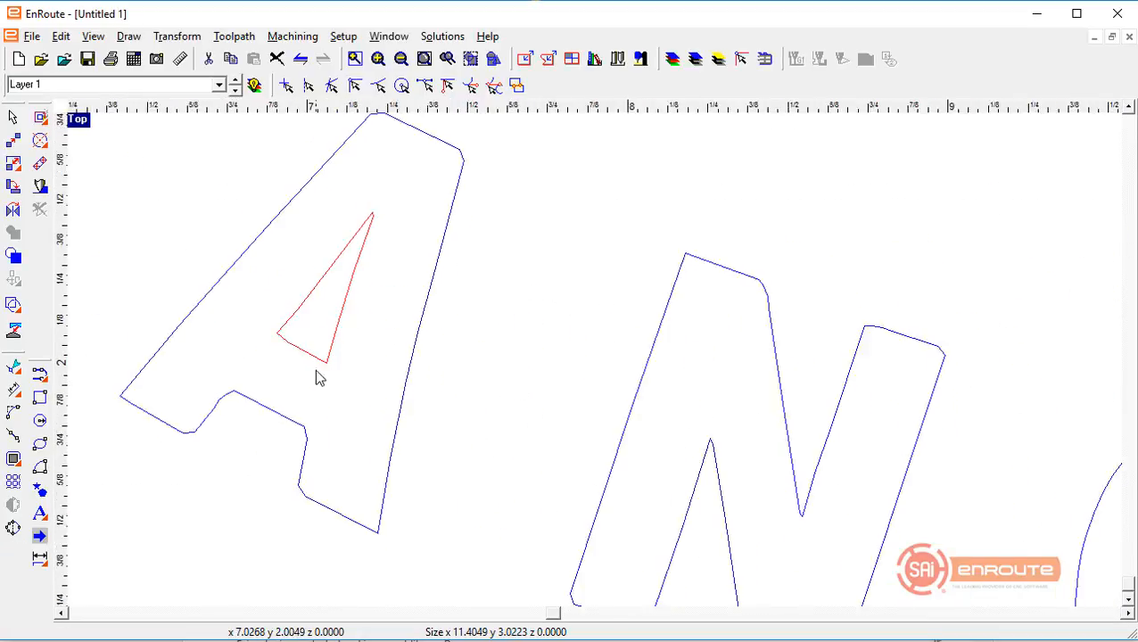
{"action": "scroll", "coordinate": [321, 383], "scroll_direction": "down", "scroll_amount": 2}
{"action": "scroll", "coordinate": [482, 367], "scroll_direction": "down", "scroll_amount": 1}
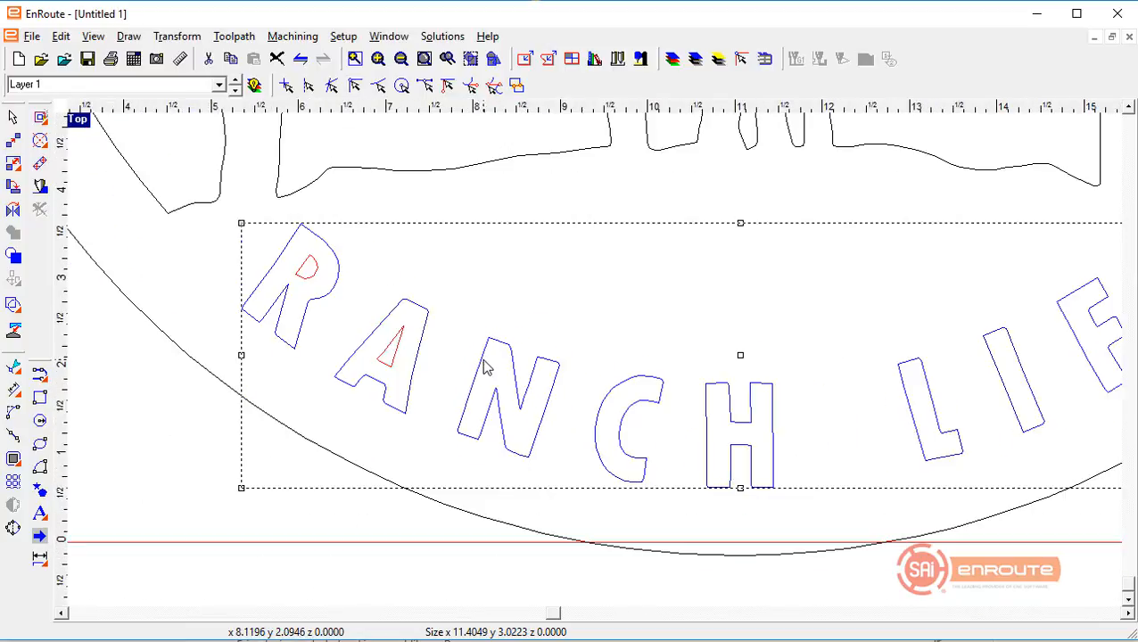
{"action": "scroll", "coordinate": [486, 367], "scroll_direction": "down", "scroll_amount": 2}
{"action": "key", "text": "ctrl+a"}
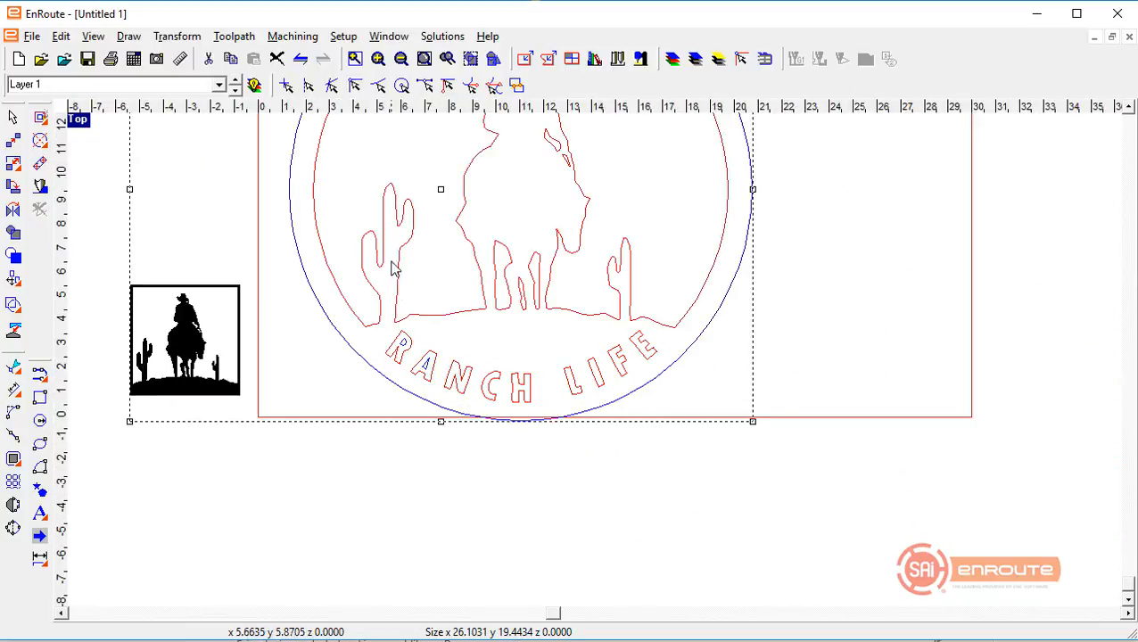
{"action": "left_click", "coordinate": [406, 505]}
{"action": "scroll", "coordinate": [407, 503], "scroll_direction": "down", "scroll_amount": 2}
{"action": "left_click_drag", "start_coordinate": [644, 488], "coordinate": [318, 143]}
{"action": "scroll", "coordinate": [519, 410], "scroll_direction": "up", "scroll_amount": 2}
{"action": "scroll", "coordinate": [437, 437], "scroll_direction": "down", "scroll_amount": 2}
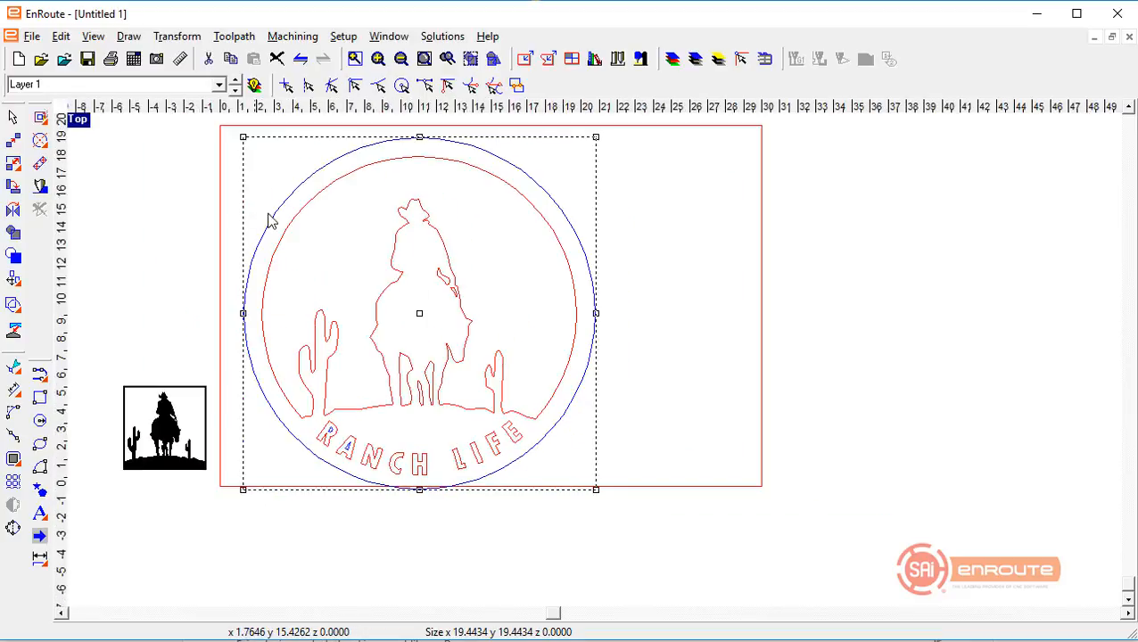
{"action": "scroll", "coordinate": [362, 473], "scroll_direction": "up", "scroll_amount": 3}
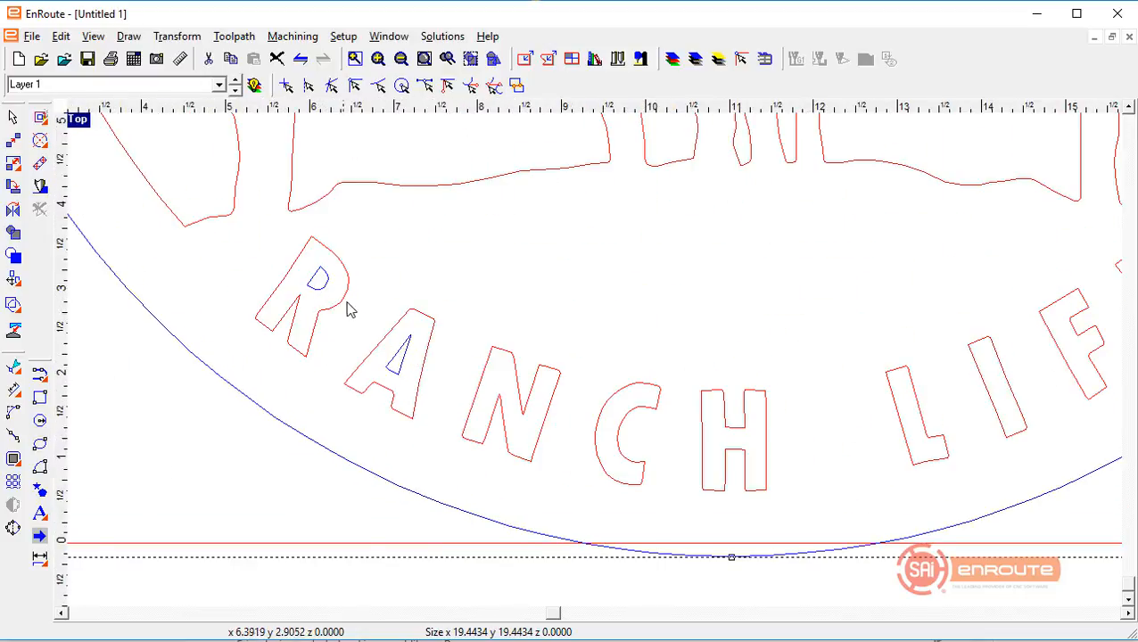
{"action": "scroll", "coordinate": [219, 385], "scroll_direction": "up", "scroll_amount": 2}
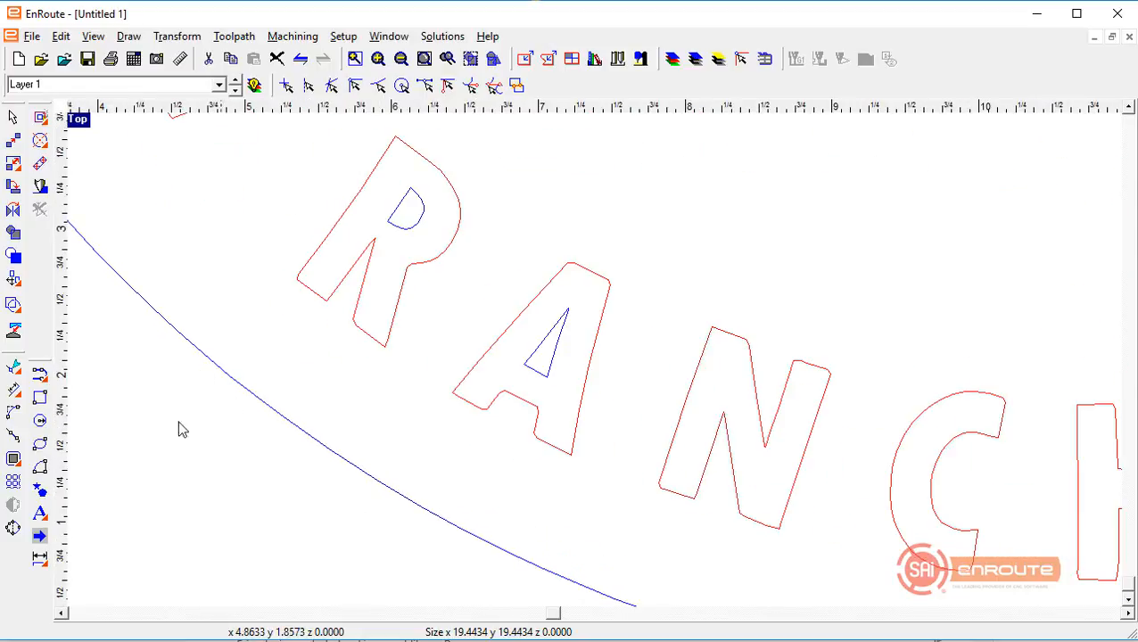
Cut the outer contour of the R beside the tip of its leg notch, starting from its inner stem area
{"action": "left_click", "coordinate": [461, 489]}
{"action": "scroll", "coordinate": [408, 375], "scroll_direction": "up", "scroll_amount": 2}
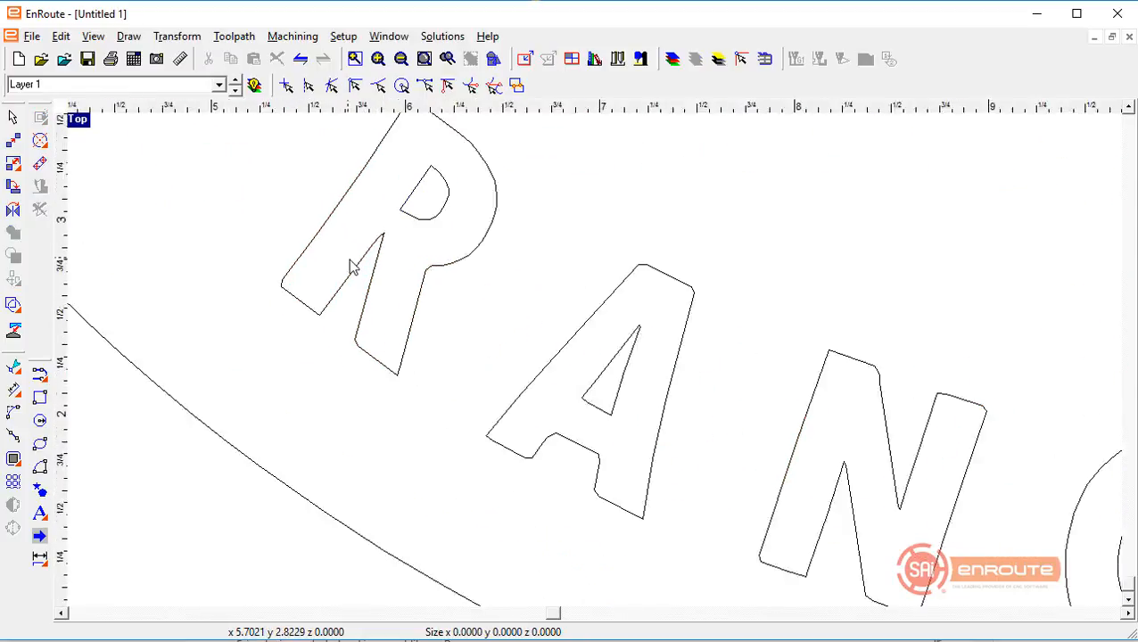
{"action": "scroll", "coordinate": [397, 354], "scroll_direction": "down", "scroll_amount": 1}
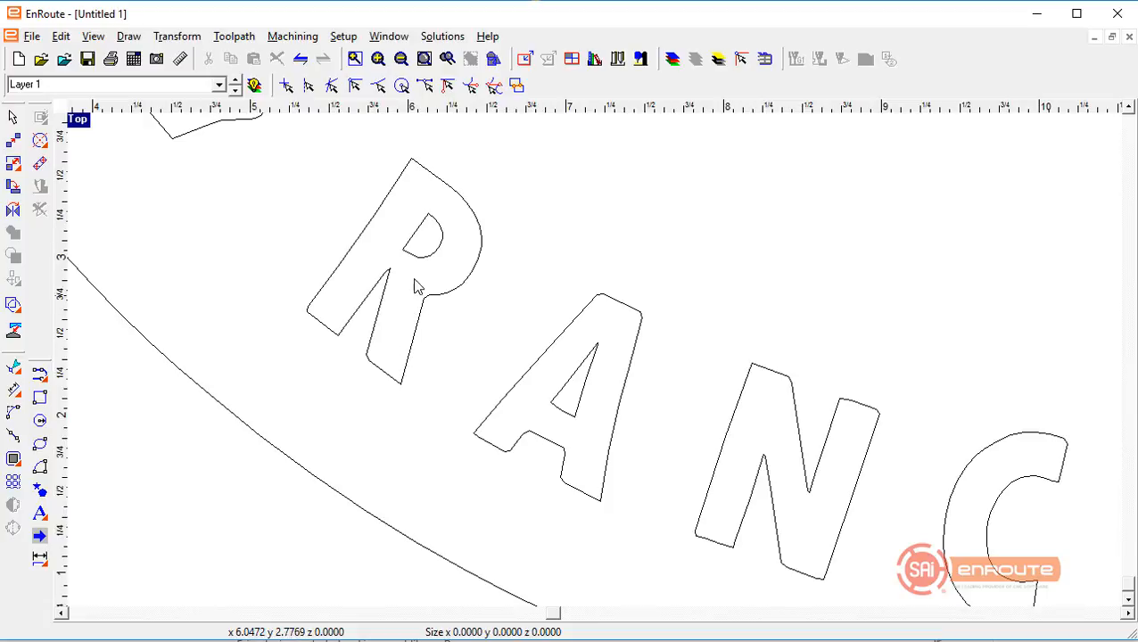
{"action": "scroll", "coordinate": [416, 285], "scroll_direction": "up", "scroll_amount": 2}
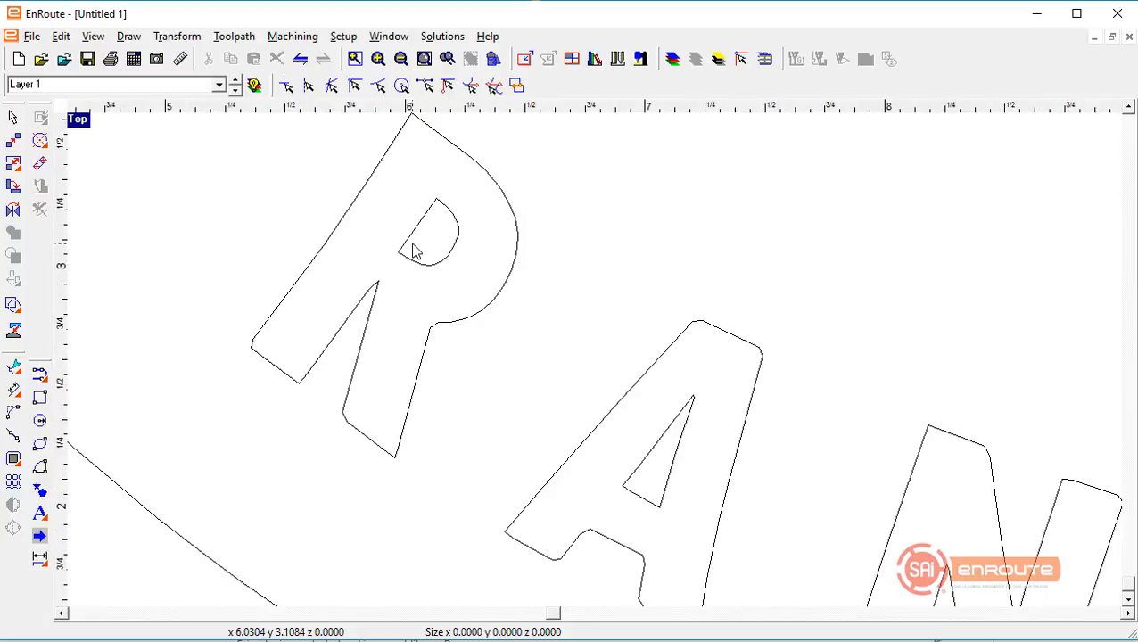
{"action": "left_click", "coordinate": [13, 305]}
{"action": "left_click", "coordinate": [132, 306]}
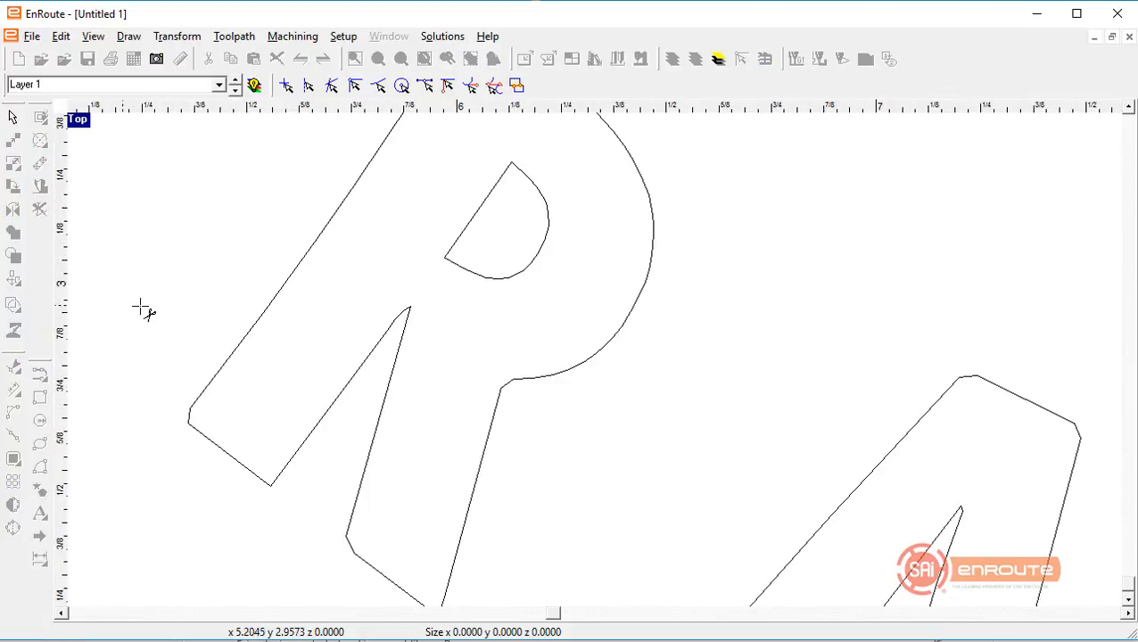
{"action": "scroll", "coordinate": [452, 330], "scroll_direction": "up", "scroll_amount": 1}
{"action": "scroll", "coordinate": [315, 294], "scroll_direction": "up", "scroll_amount": 1}
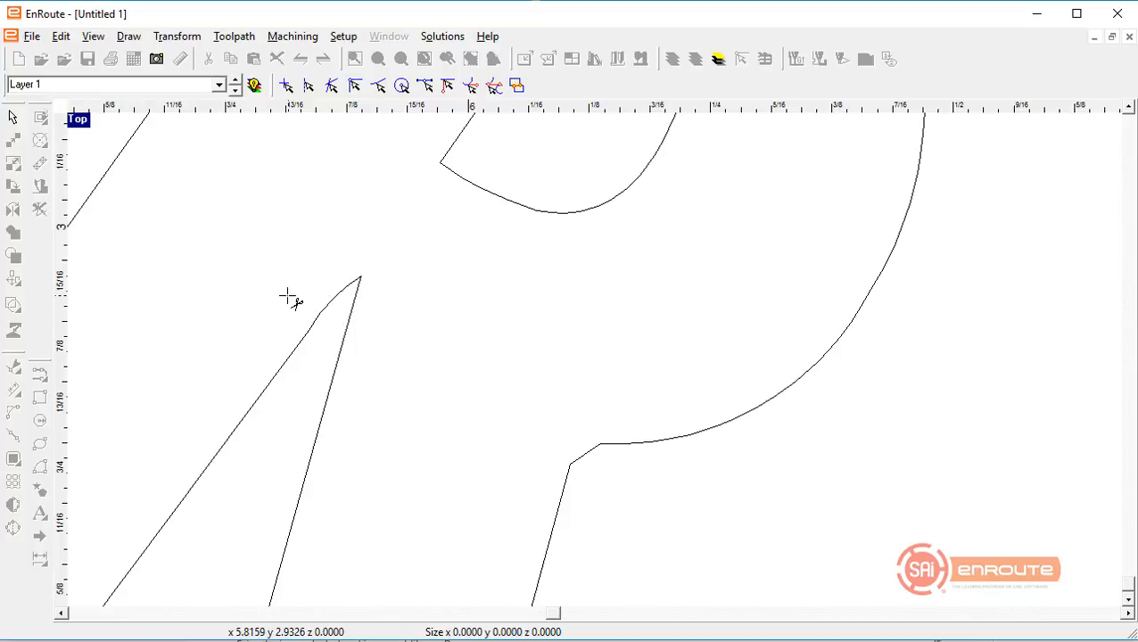
{"action": "left_click", "coordinate": [287, 297]}
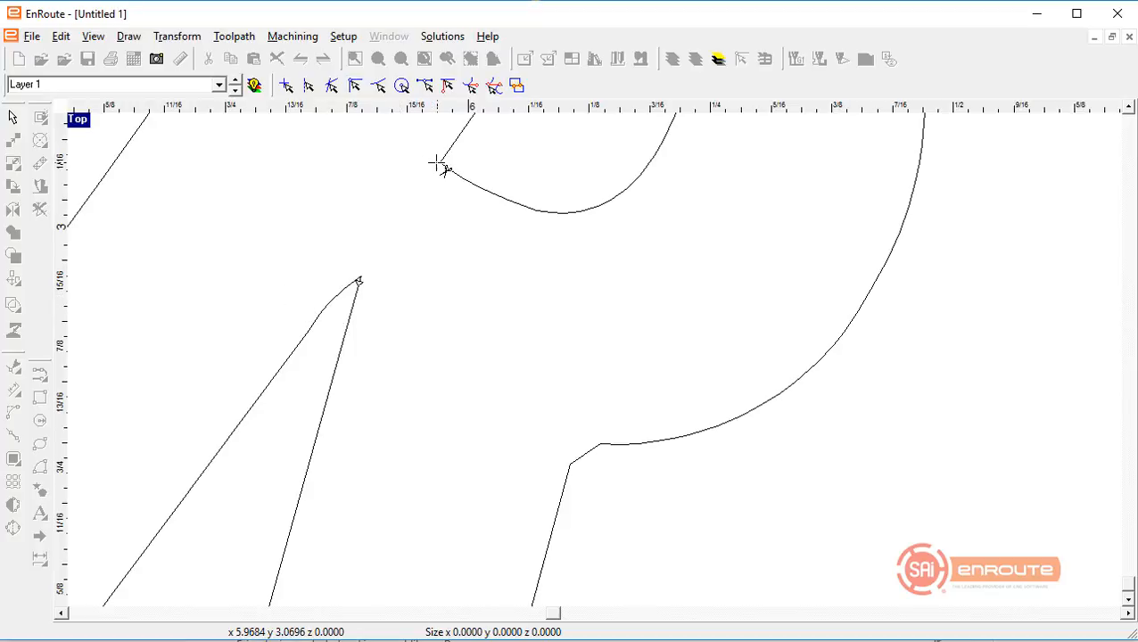
Cut the R's counter at its lower corner and slice a second line across both the counter and the leg notch
{"action": "left_click", "coordinate": [354, 86]}
{"action": "left_click", "coordinate": [439, 163]}
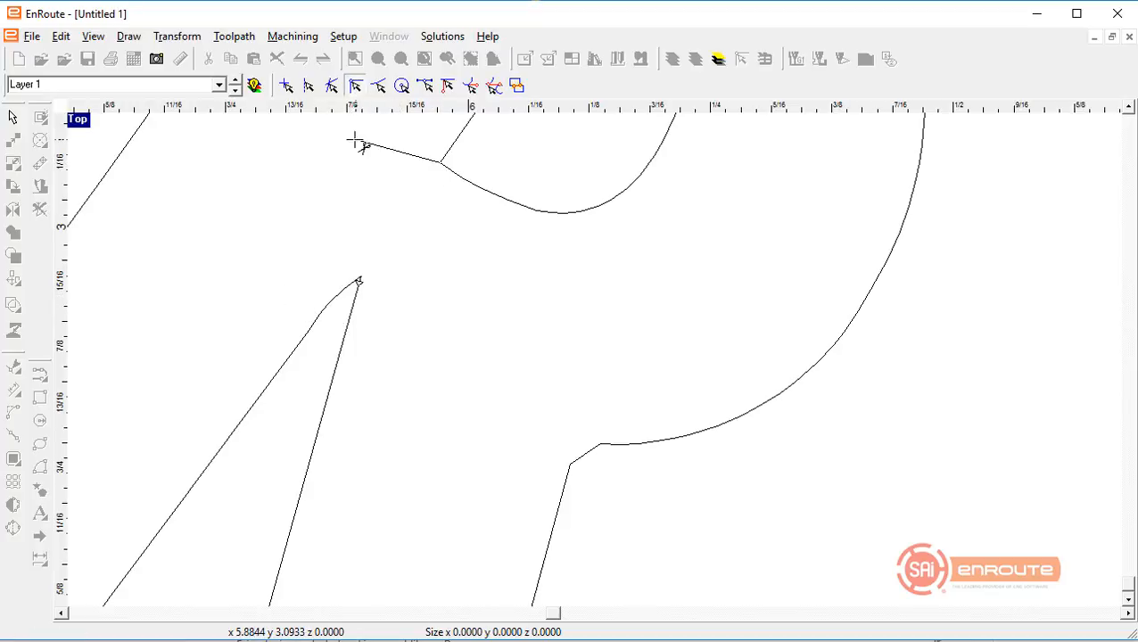
{"action": "left_click", "coordinate": [355, 140]}
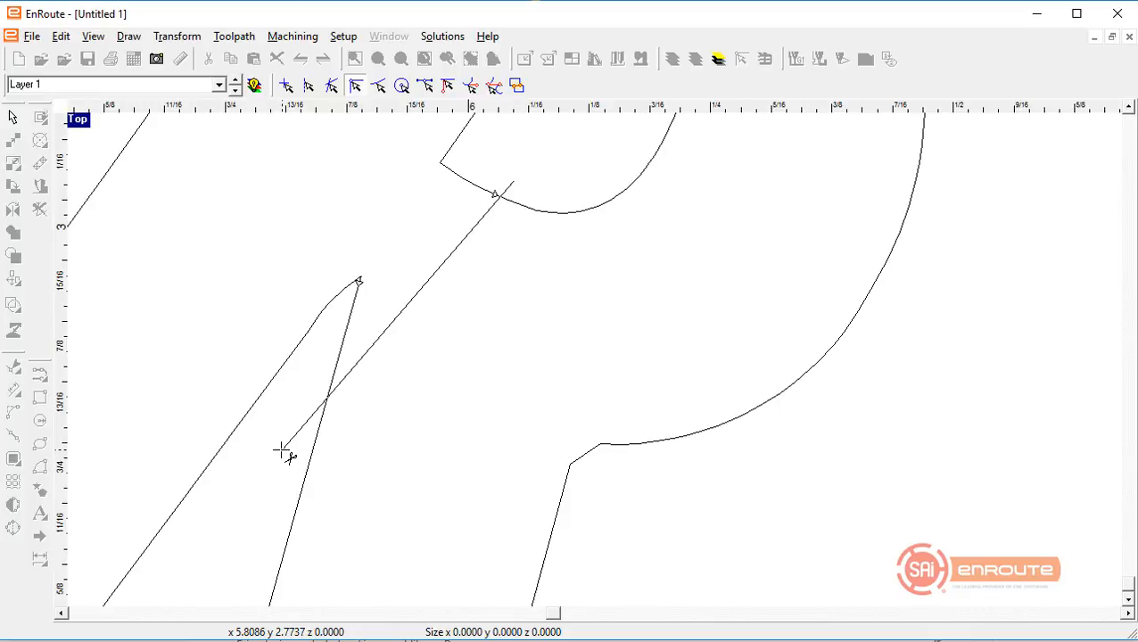
{"action": "left_click", "coordinate": [283, 452]}
Delete the cut segments at the bottom of the R's counter and at the tip of its leg notch
{"action": "left_click", "coordinate": [474, 191]}
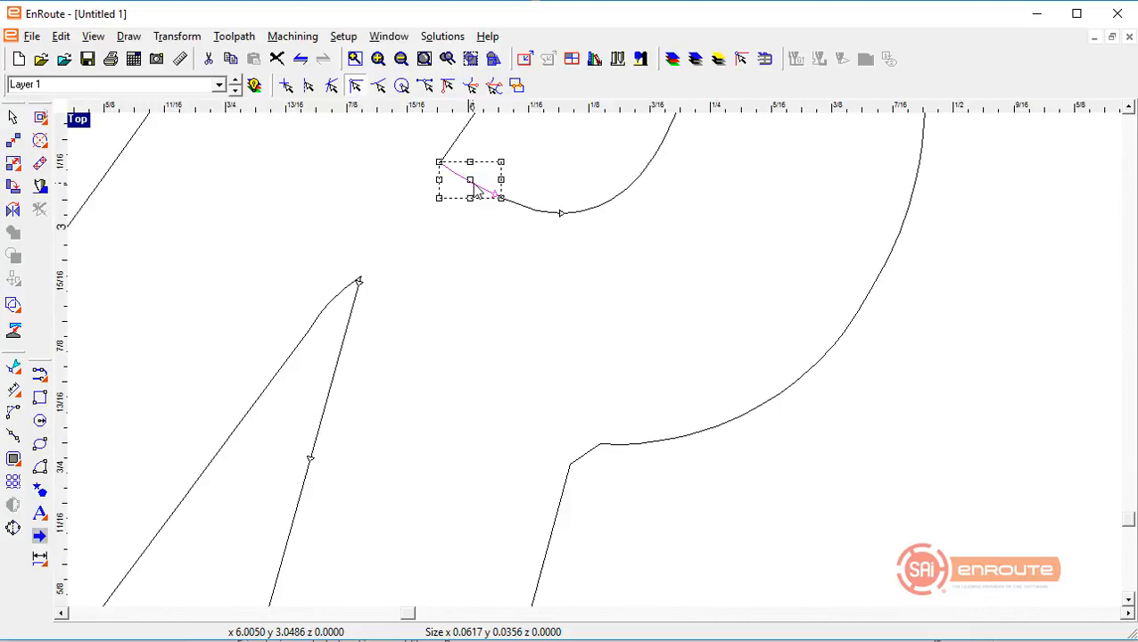
{"action": "key", "text": "Delete"}
{"action": "left_click", "coordinate": [348, 316]}
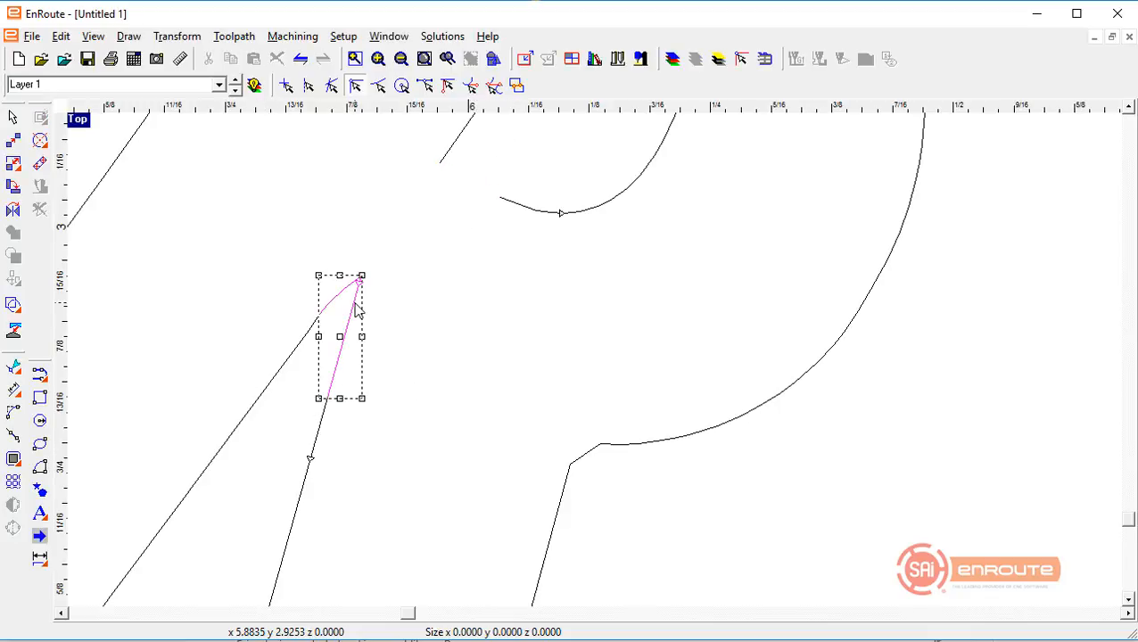
{"action": "key", "text": "Delete"}
Join the open ends of the R's counter to the facing ends of the leg notch on both sides of the gap
{"action": "scroll", "coordinate": [380, 358], "scroll_direction": "down", "scroll_amount": 2}
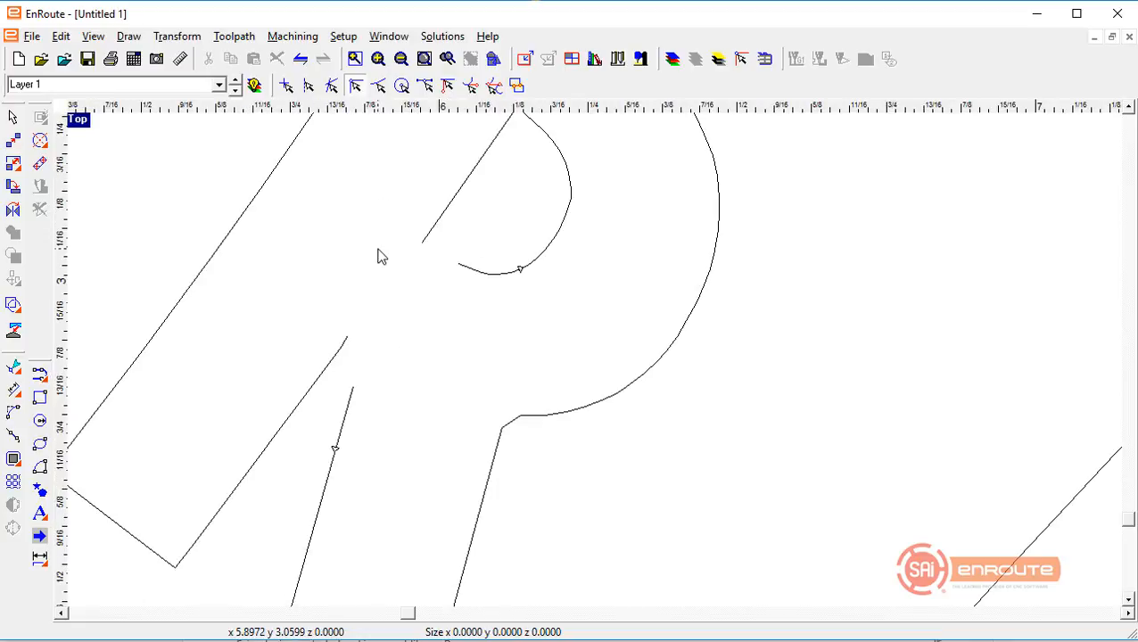
{"action": "left_click", "coordinate": [15, 436]}
{"action": "left_click", "coordinate": [413, 266]}
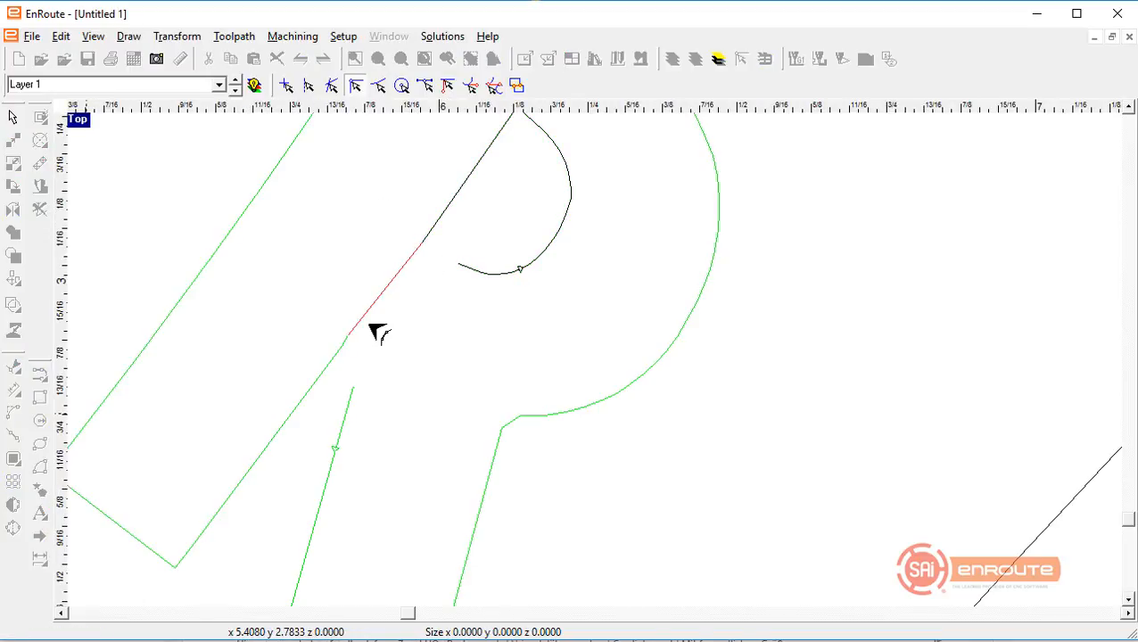
{"action": "left_click", "coordinate": [369, 323]}
{"action": "left_click", "coordinate": [370, 382]}
{"action": "left_click", "coordinate": [464, 267]}
{"action": "key", "text": "Escape"}
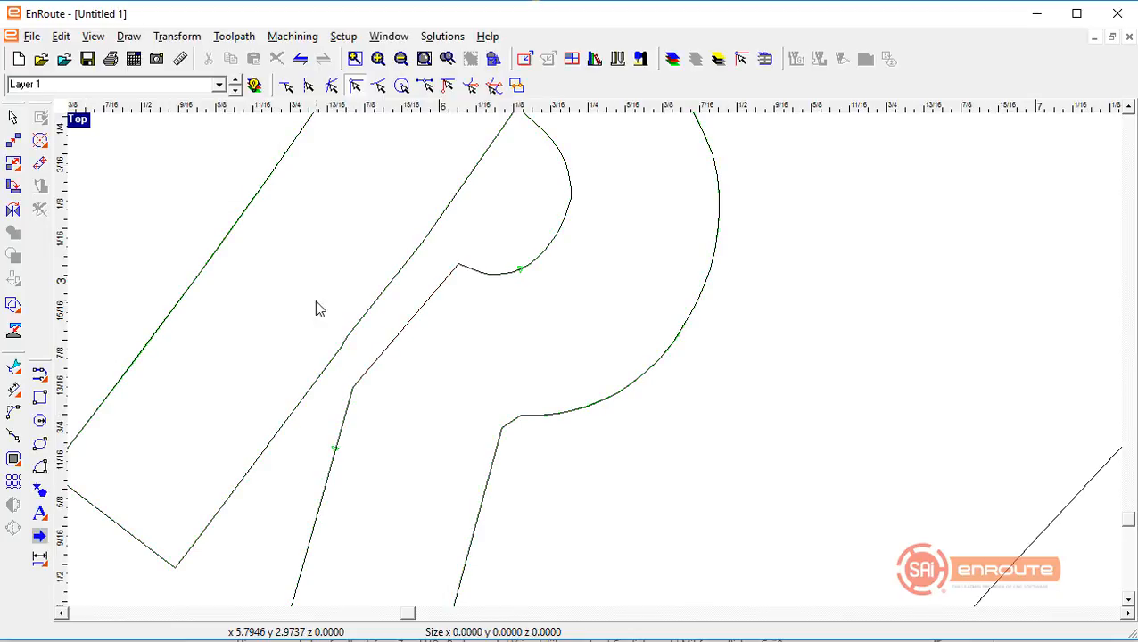
Delete the two extra points on the joined line along the R's stem and finish point editing
{"action": "scroll", "coordinate": [347, 342], "scroll_direction": "up", "scroll_amount": 3}
{"action": "scroll", "coordinate": [348, 348], "scroll_direction": "up", "scroll_amount": 2}
{"action": "scroll", "coordinate": [375, 353], "scroll_direction": "down", "scroll_amount": 2}
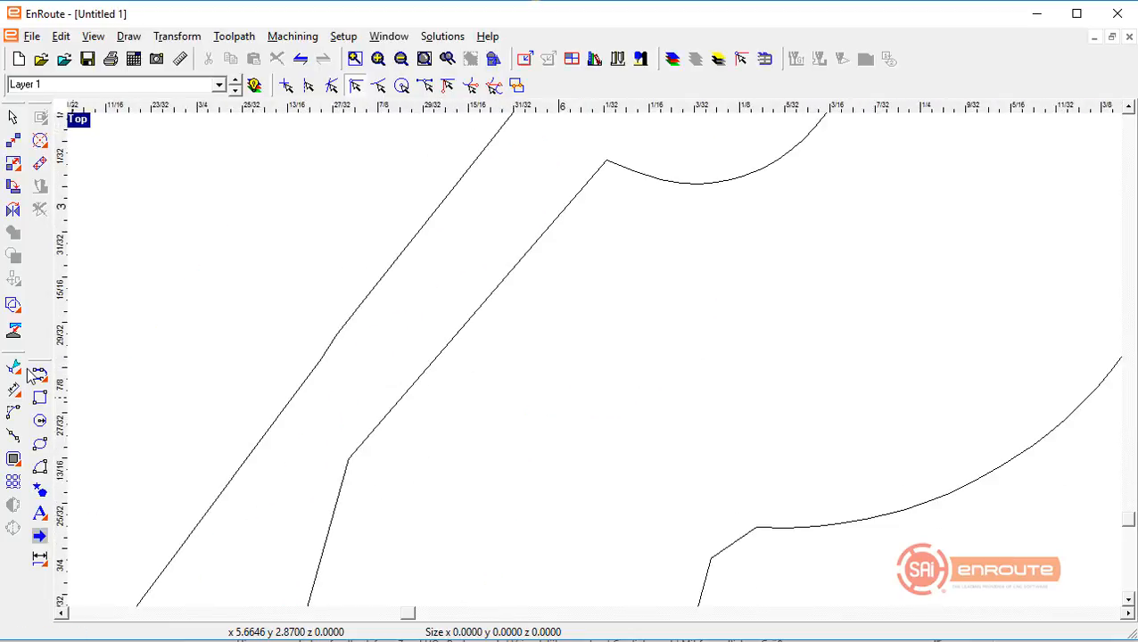
{"action": "right_click", "coordinate": [229, 342]}
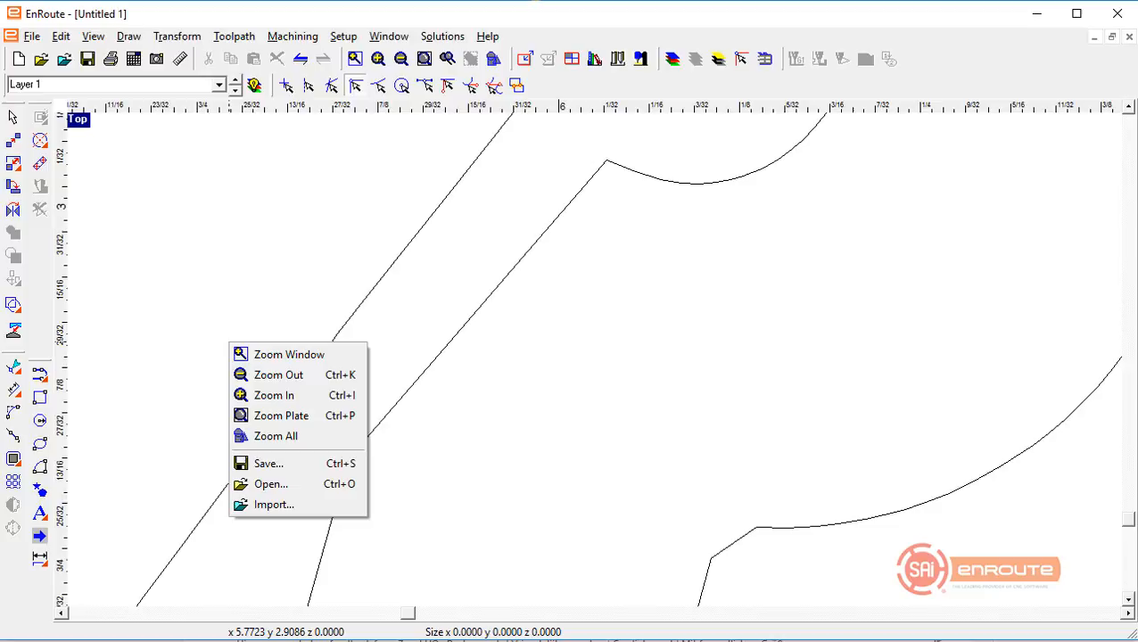
{"action": "left_click", "coordinate": [40, 370]}
{"action": "left_click", "coordinate": [368, 297]}
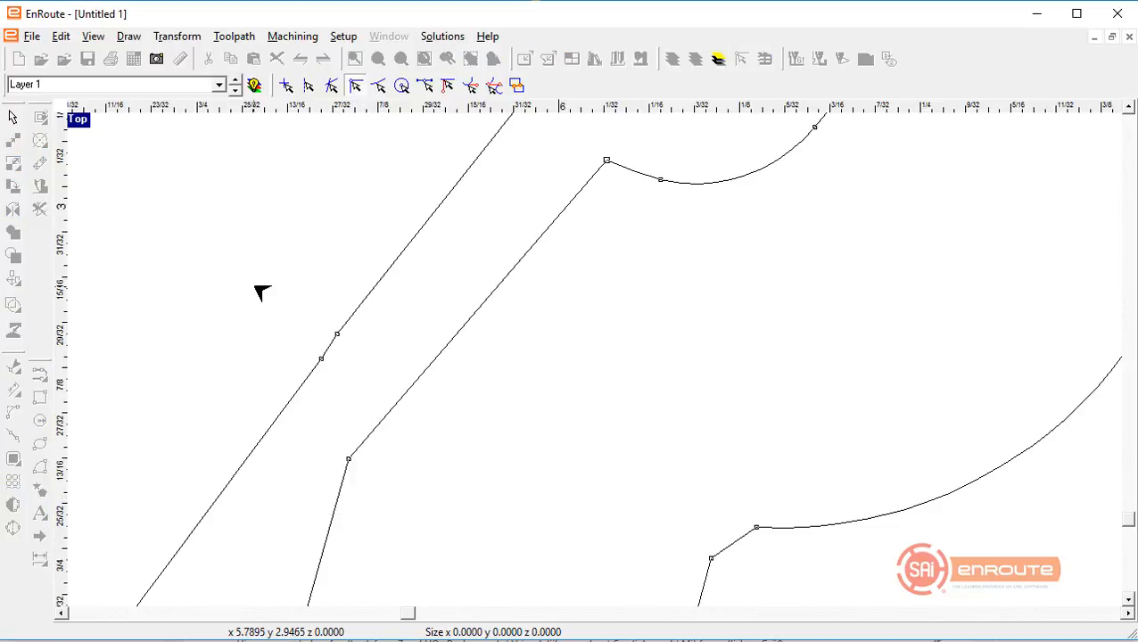
{"action": "left_click_drag", "start_coordinate": [254, 286], "coordinate": [358, 390]}
{"action": "key", "text": "Delete"}
{"action": "scroll", "coordinate": [343, 373], "scroll_direction": "down", "scroll_amount": 2}
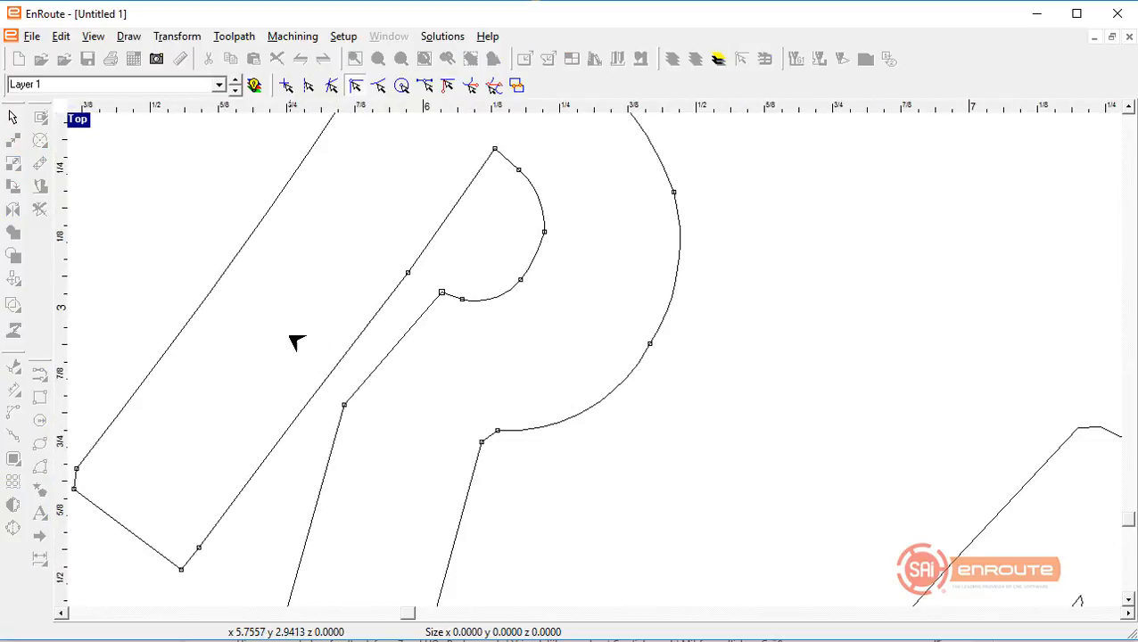
{"action": "right_click", "coordinate": [296, 342]}
{"action": "left_click", "coordinate": [307, 337]}
{"action": "scroll", "coordinate": [295, 337], "scroll_direction": "up", "scroll_amount": 1}
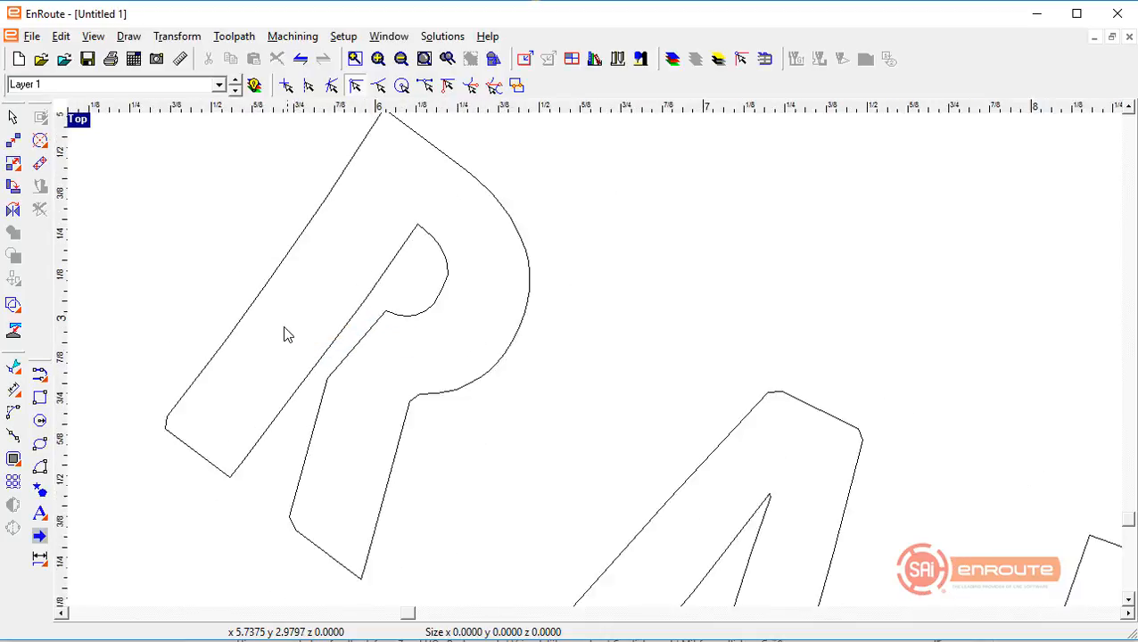
Cut the A with two lines, each crossing the base of its counter and the underside of its crossbar
{"action": "scroll", "coordinate": [294, 330], "scroll_direction": "down", "scroll_amount": 3}
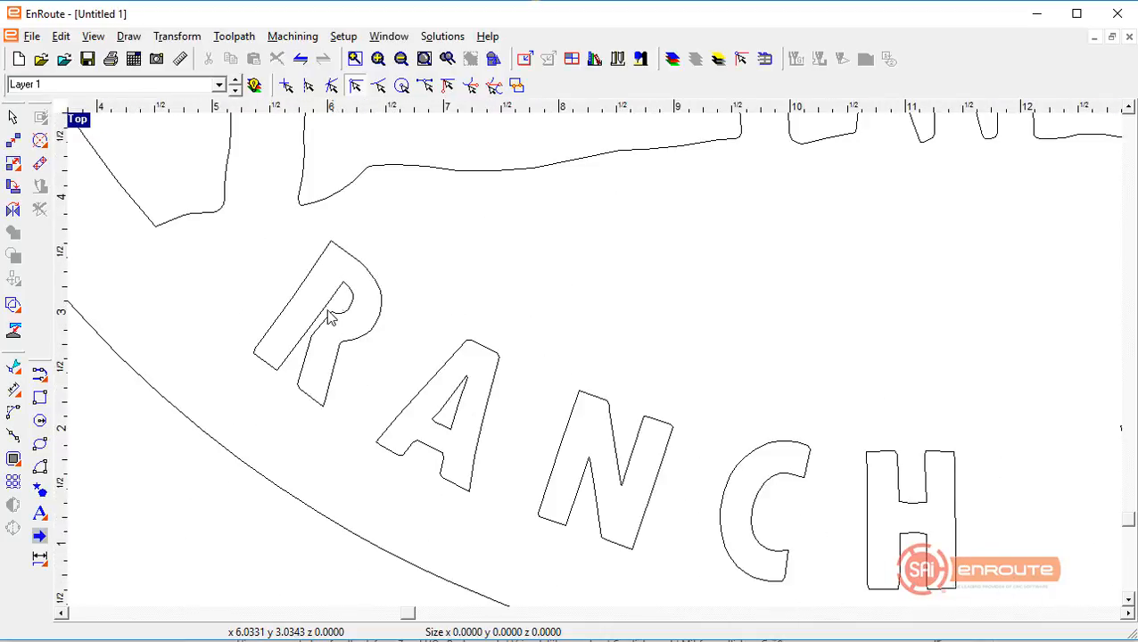
{"action": "scroll", "coordinate": [446, 419], "scroll_direction": "up", "scroll_amount": 4}
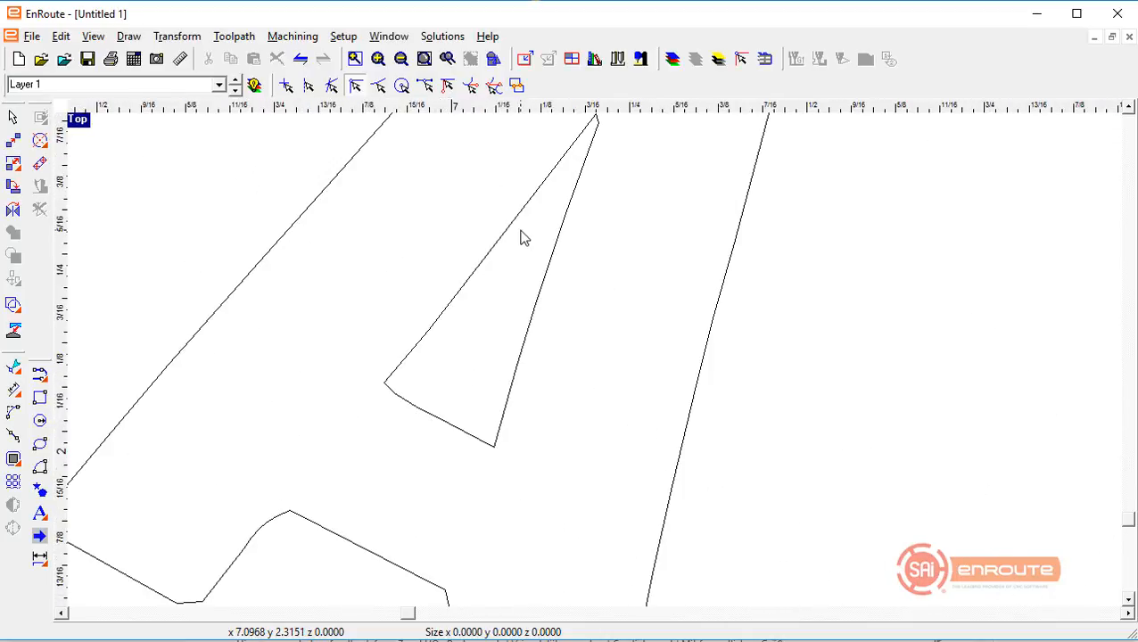
{"action": "scroll", "coordinate": [522, 239], "scroll_direction": "down", "scroll_amount": 2}
{"action": "scroll", "coordinate": [423, 428], "scroll_direction": "up", "scroll_amount": 2}
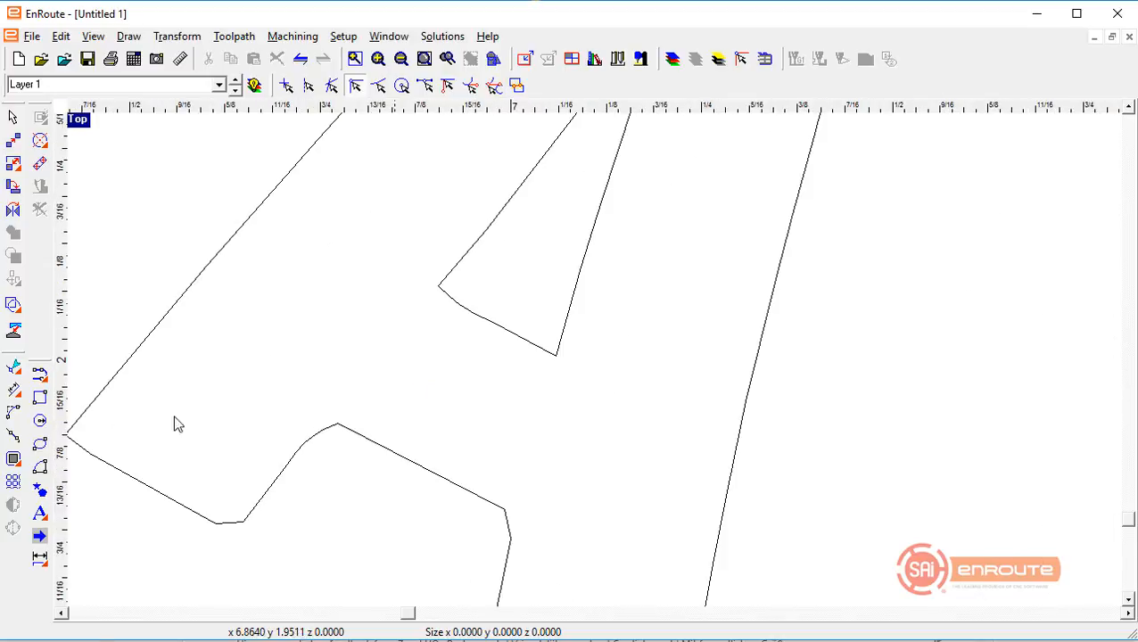
{"action": "left_click", "coordinate": [17, 308]}
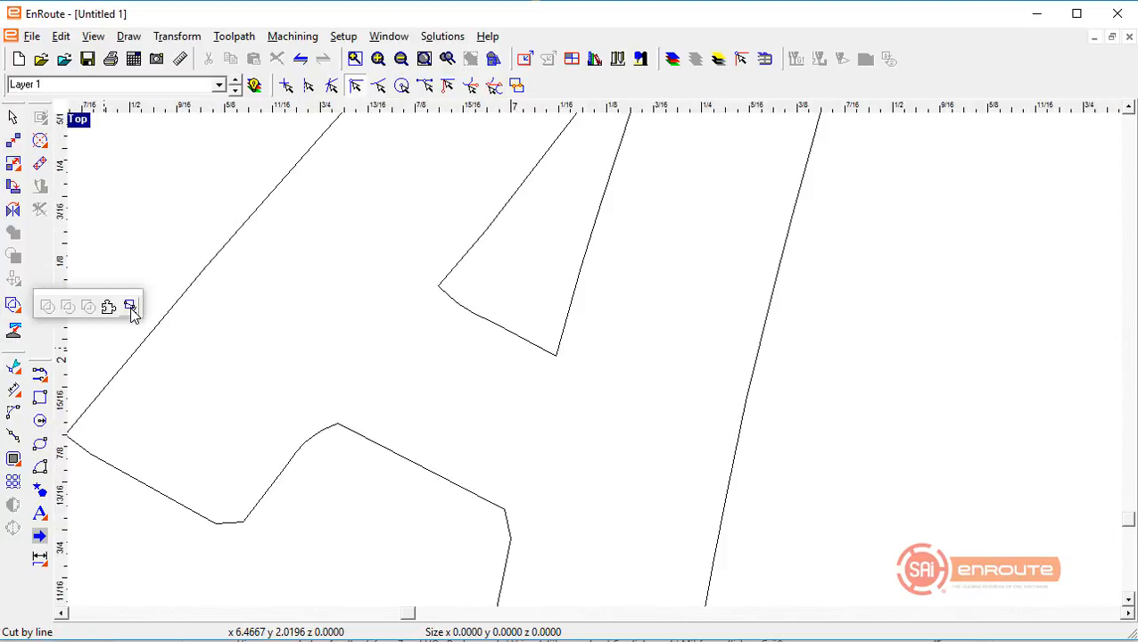
{"action": "left_click", "coordinate": [437, 288]}
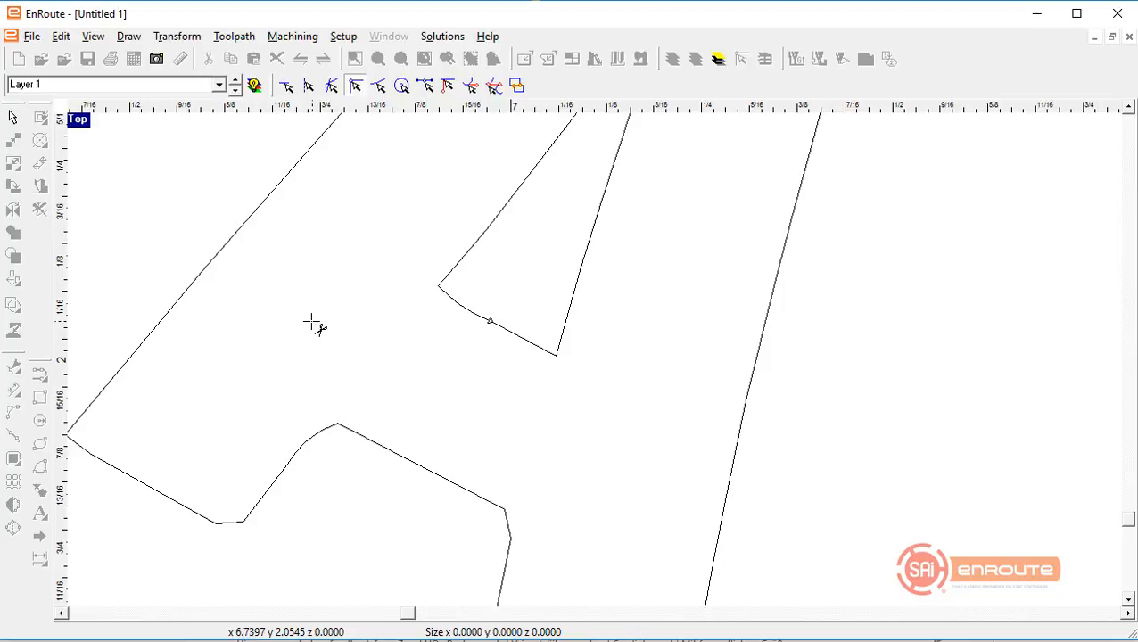
{"action": "left_click", "coordinate": [337, 425]}
{"action": "left_click", "coordinate": [301, 320]}
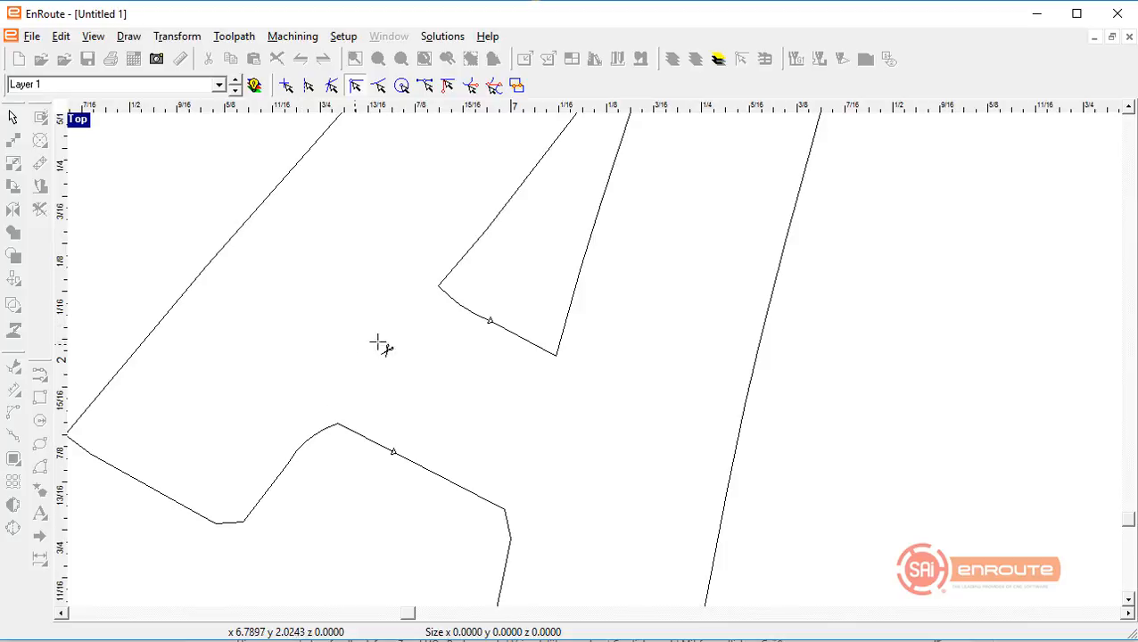
{"action": "left_click", "coordinate": [486, 331]}
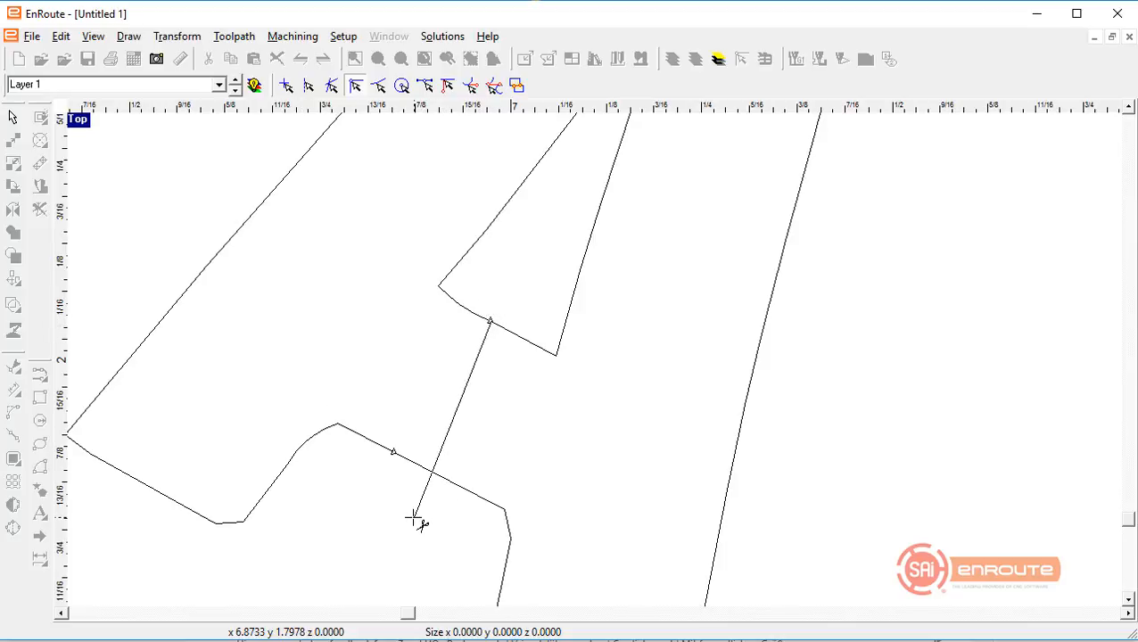
{"action": "left_click", "coordinate": [415, 519]}
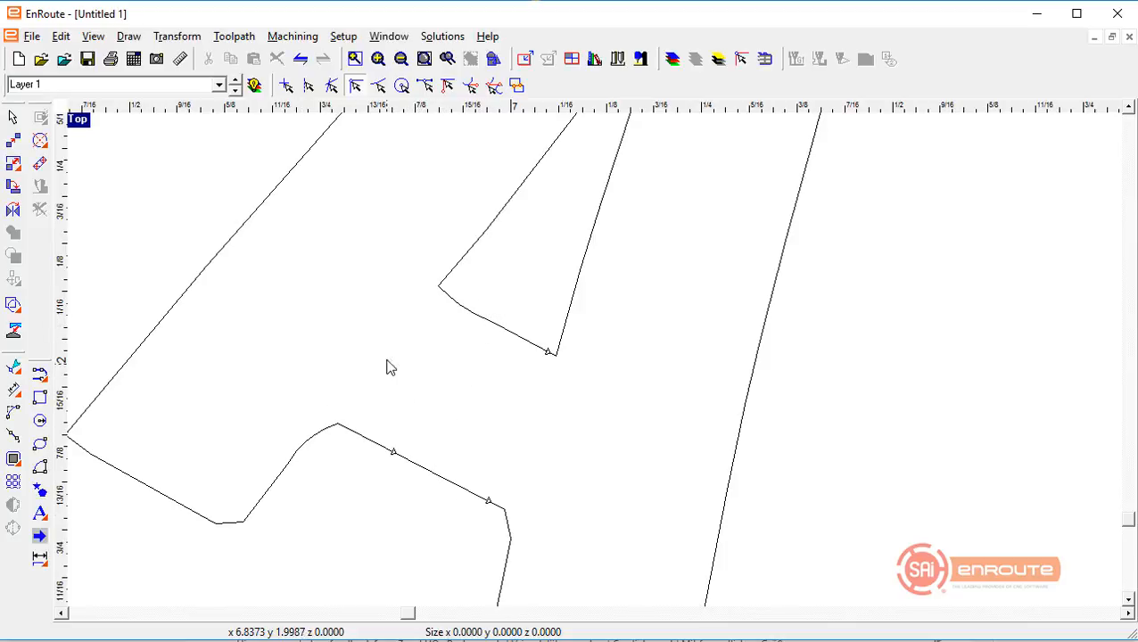
Delete the cut segment at the lower end of the A's counter and the facing segment of the crossbar's underside
{"action": "left_click", "coordinate": [462, 306]}
{"action": "key", "text": "Delete"}
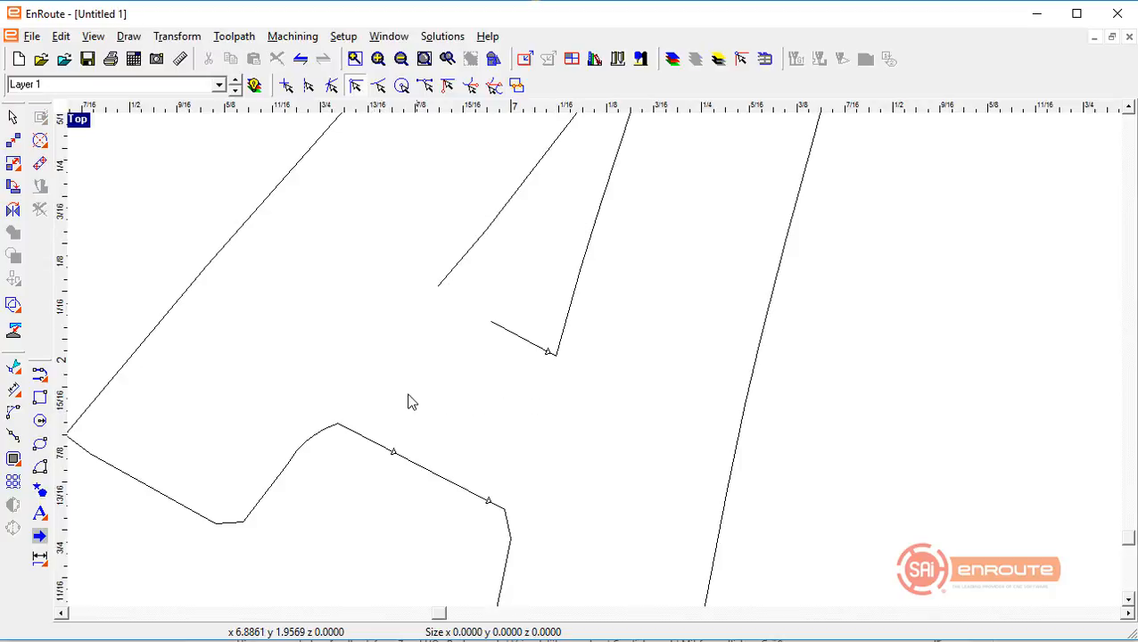
{"action": "left_click", "coordinate": [375, 445]}
Join the open ends of the A's counter to the facing ends of its outline on both sides of the gap
{"action": "scroll", "coordinate": [388, 445], "scroll_direction": "down", "scroll_amount": 2}
{"action": "left_click", "coordinate": [13, 435]}
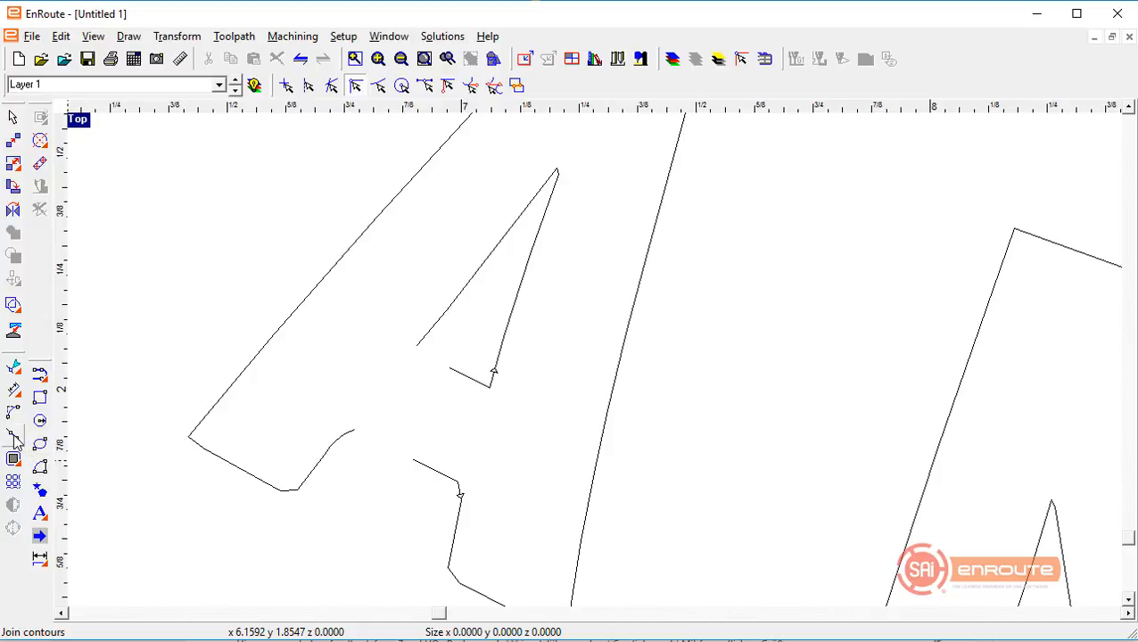
{"action": "left_click", "coordinate": [443, 361]}
{"action": "left_click", "coordinate": [365, 401]}
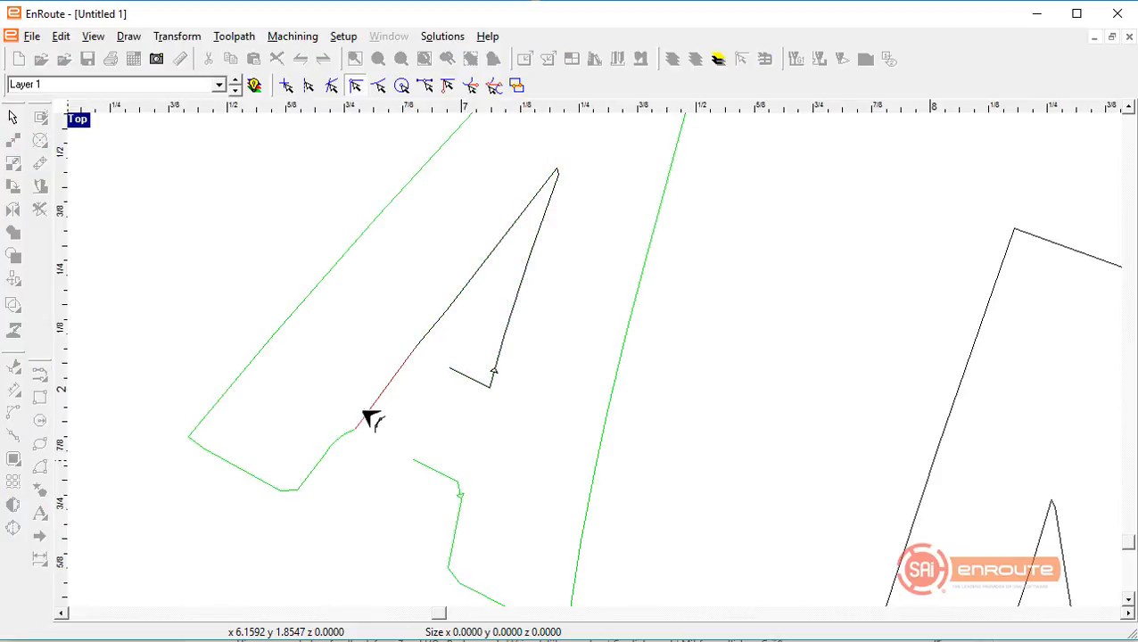
{"action": "left_click", "coordinate": [405, 452]}
{"action": "scroll", "coordinate": [334, 419], "scroll_direction": "down", "scroll_amount": 3}
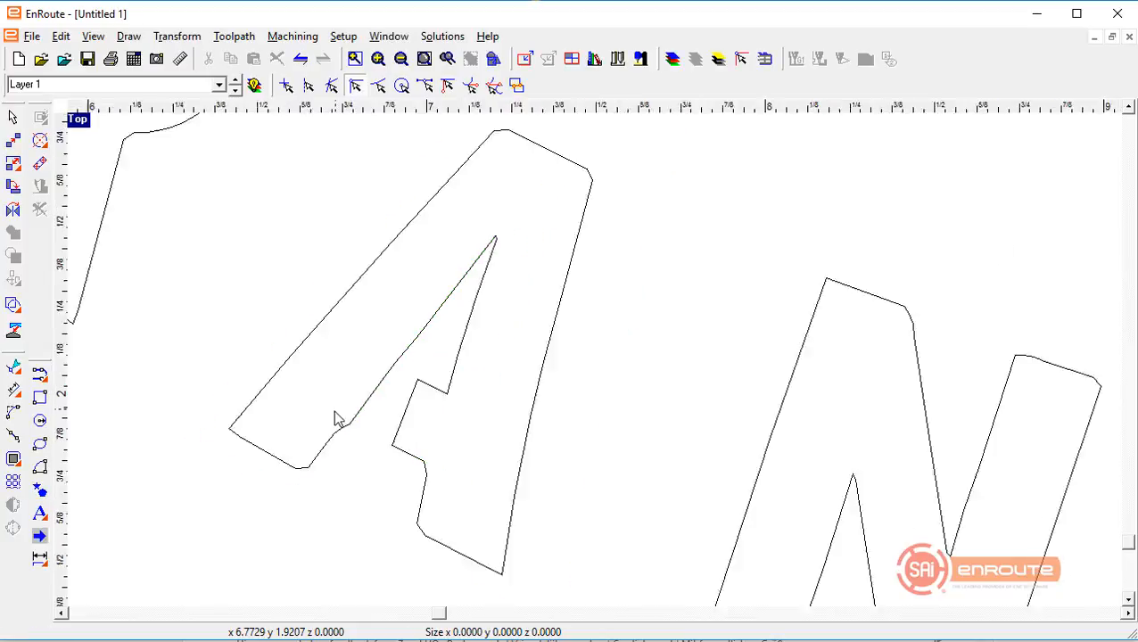
{"action": "scroll", "coordinate": [347, 432], "scroll_direction": "up", "scroll_amount": 3}
{"action": "scroll", "coordinate": [368, 374], "scroll_direction": "down", "scroll_amount": 4}
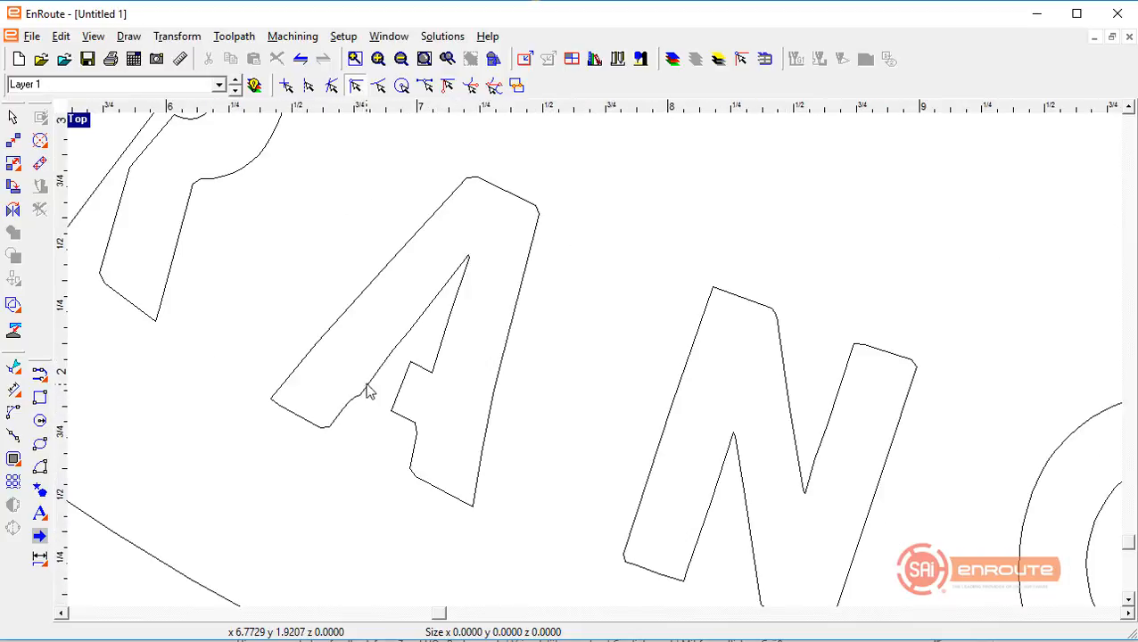
{"action": "scroll", "coordinate": [392, 382], "scroll_direction": "up", "scroll_amount": 2}
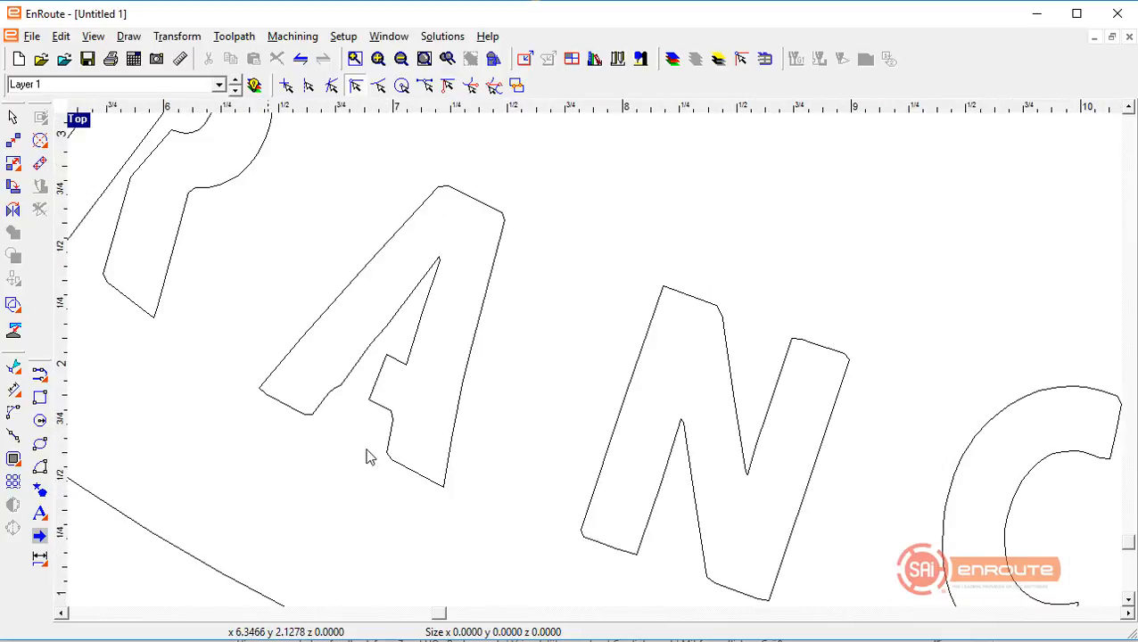
Align the whole sign design with the plate's lower-left corner and move the reference bitmap farther away from the plate
{"action": "scroll", "coordinate": [294, 267], "scroll_direction": "down", "scroll_amount": 5}
{"action": "scroll", "coordinate": [554, 484], "scroll_direction": "down", "scroll_amount": 4}
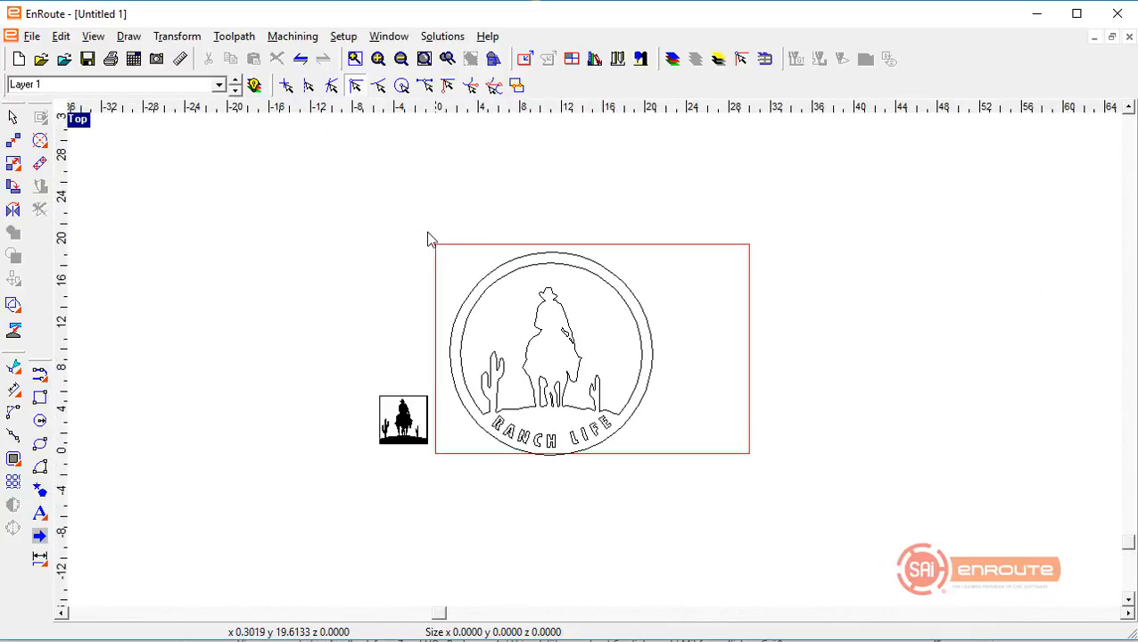
{"action": "left_click_drag", "start_coordinate": [426, 236], "coordinate": [710, 517]}
{"action": "scroll", "coordinate": [651, 325], "scroll_direction": "up", "scroll_amount": 5}
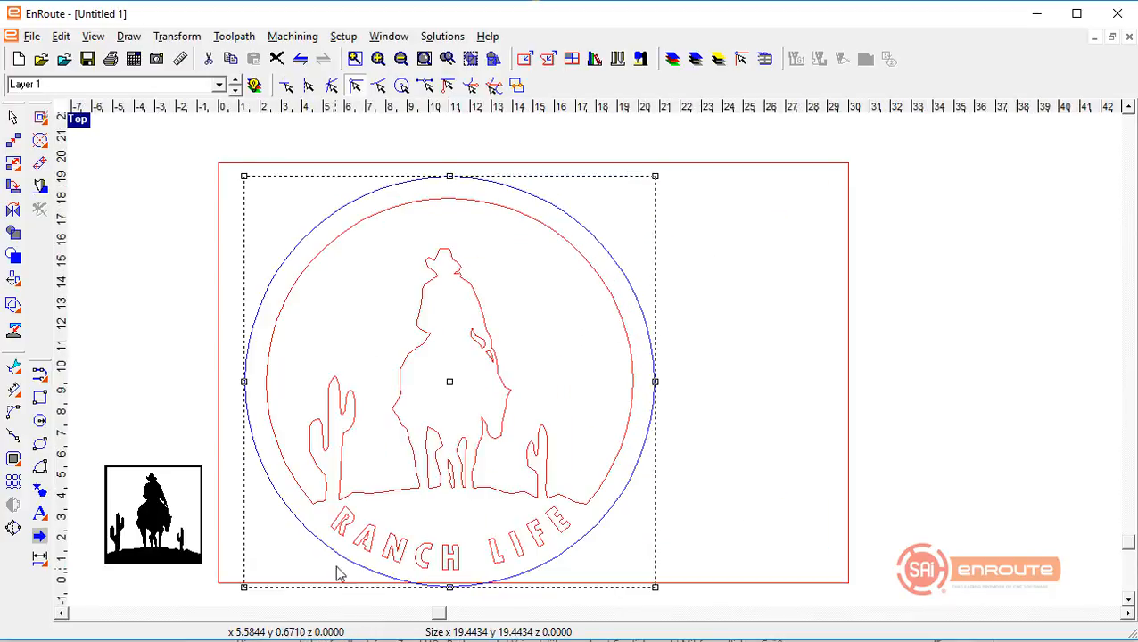
{"action": "scroll", "coordinate": [421, 557], "scroll_direction": "up", "scroll_amount": 1}
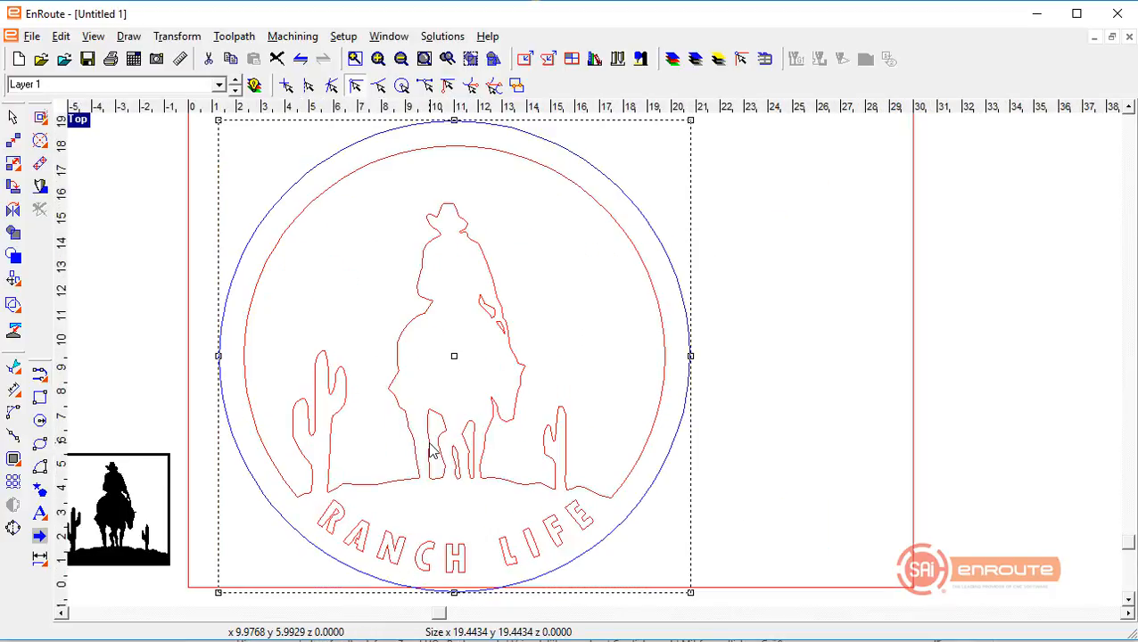
{"action": "middle_click_drag", "start_coordinate": [447, 435], "coordinate": [452, 405]}
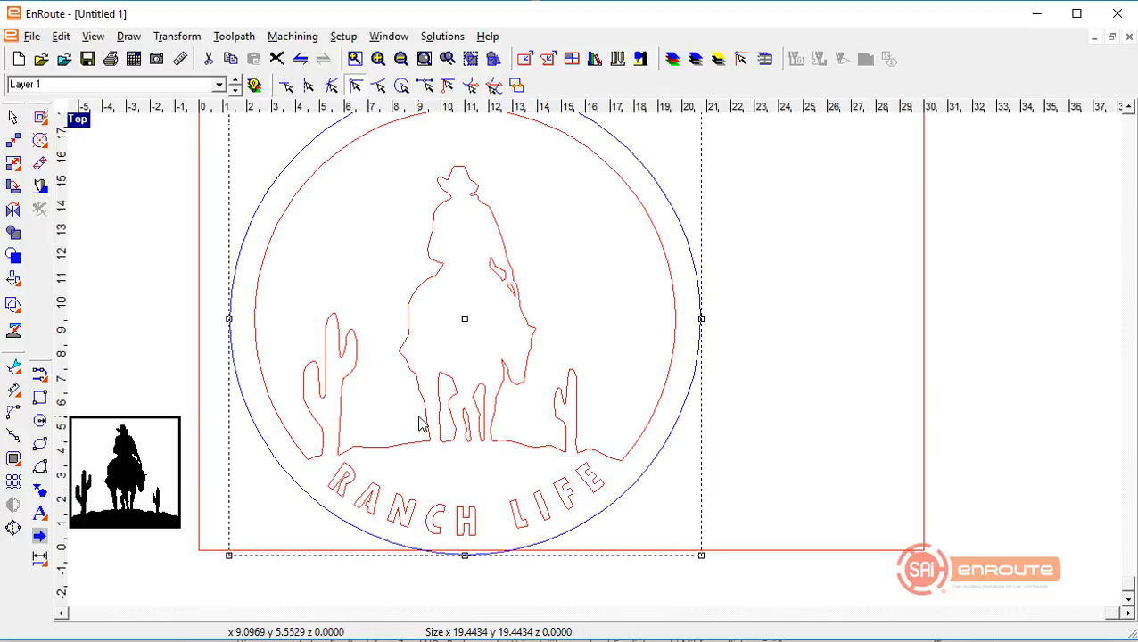
{"action": "key", "text": "1"}
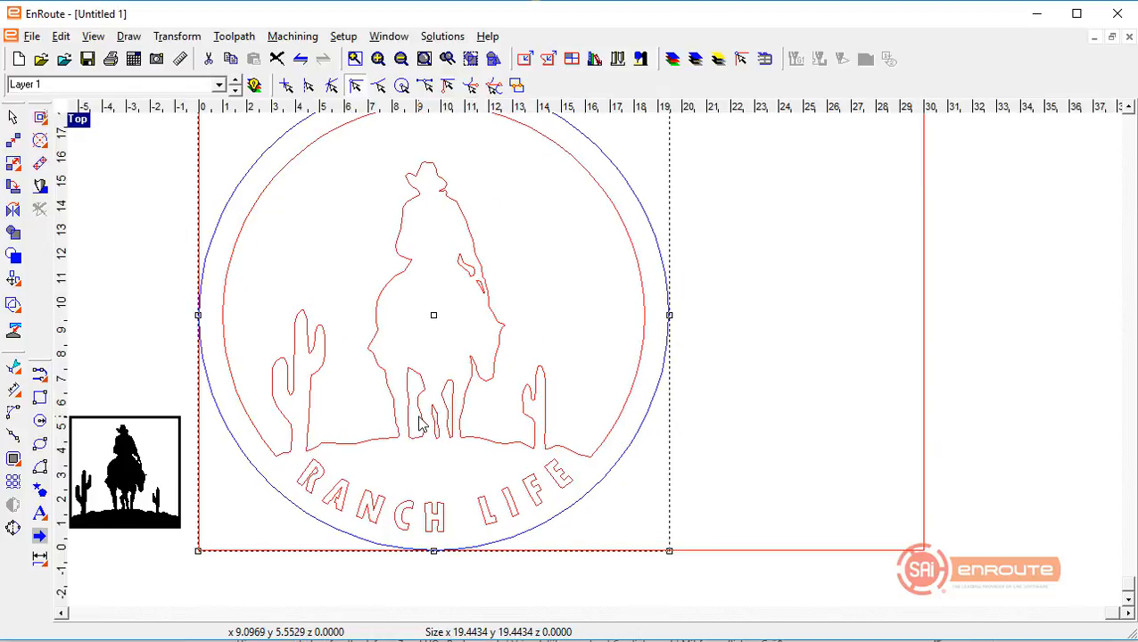
{"action": "scroll", "coordinate": [415, 515], "scroll_direction": "down", "scroll_amount": 2}
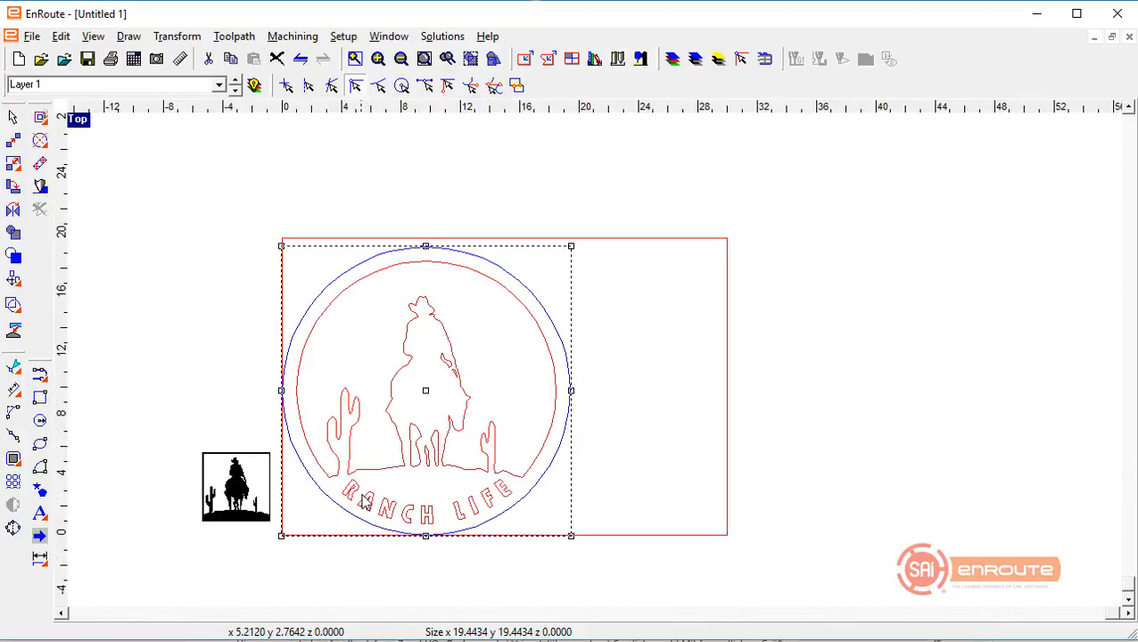
{"action": "left_click_drag", "start_coordinate": [242, 463], "coordinate": [145, 428]}
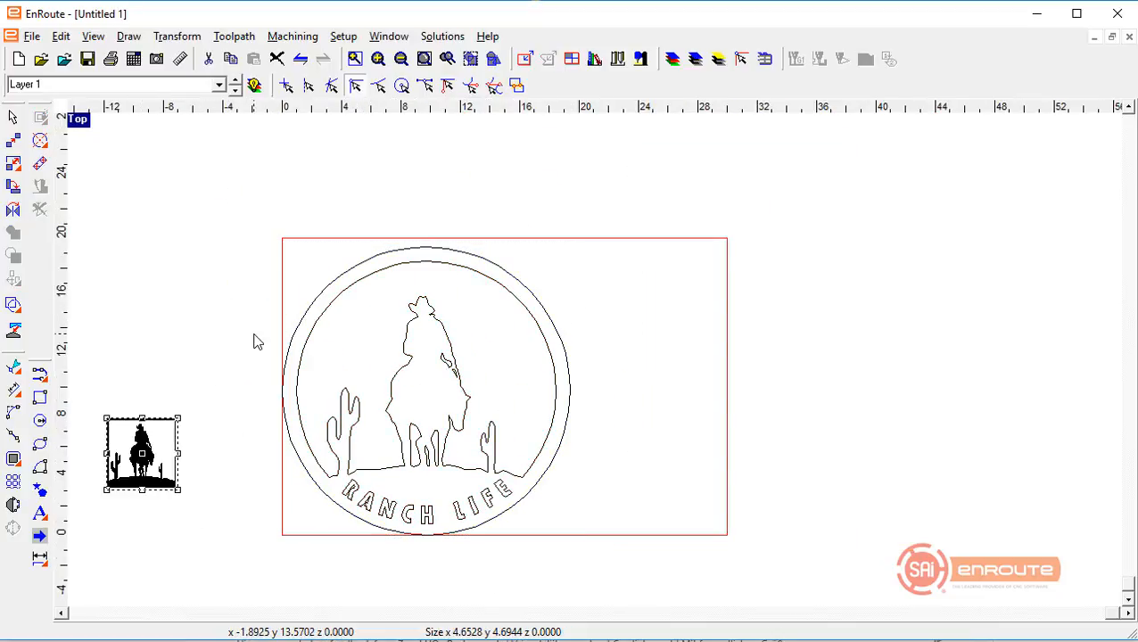
Apply a Kerf Compensation toolpath to the whole sign using the .06 Kerf Small Entry Exit template
{"action": "left_click_drag", "start_coordinate": [221, 195], "coordinate": [662, 555]}
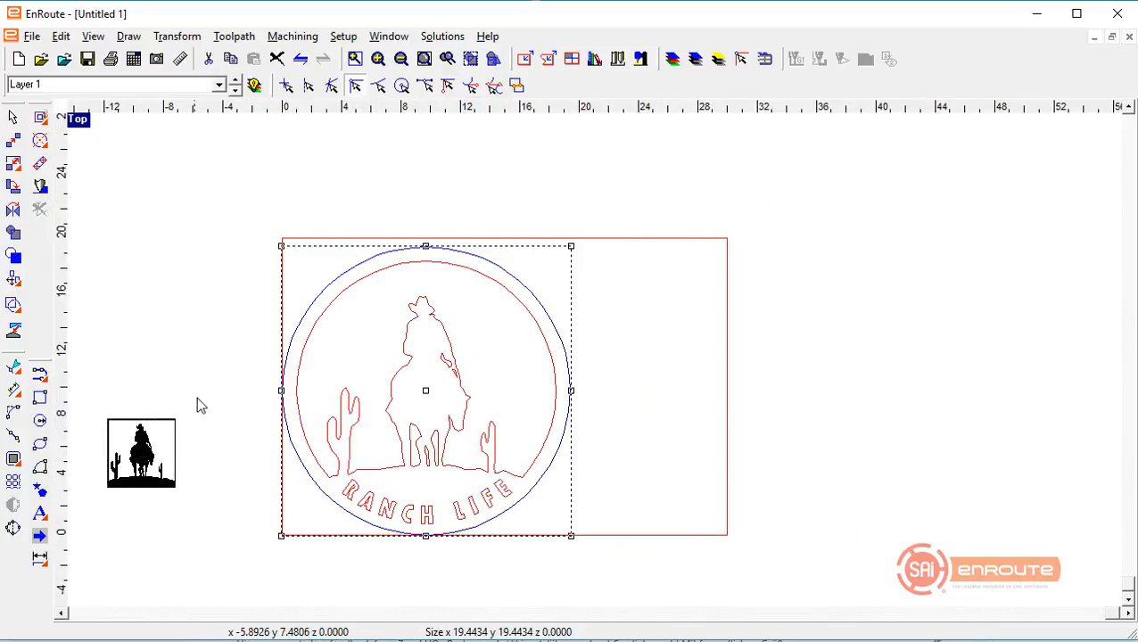
{"action": "left_click", "coordinate": [236, 40]}
{"action": "left_click", "coordinate": [223, 60]}
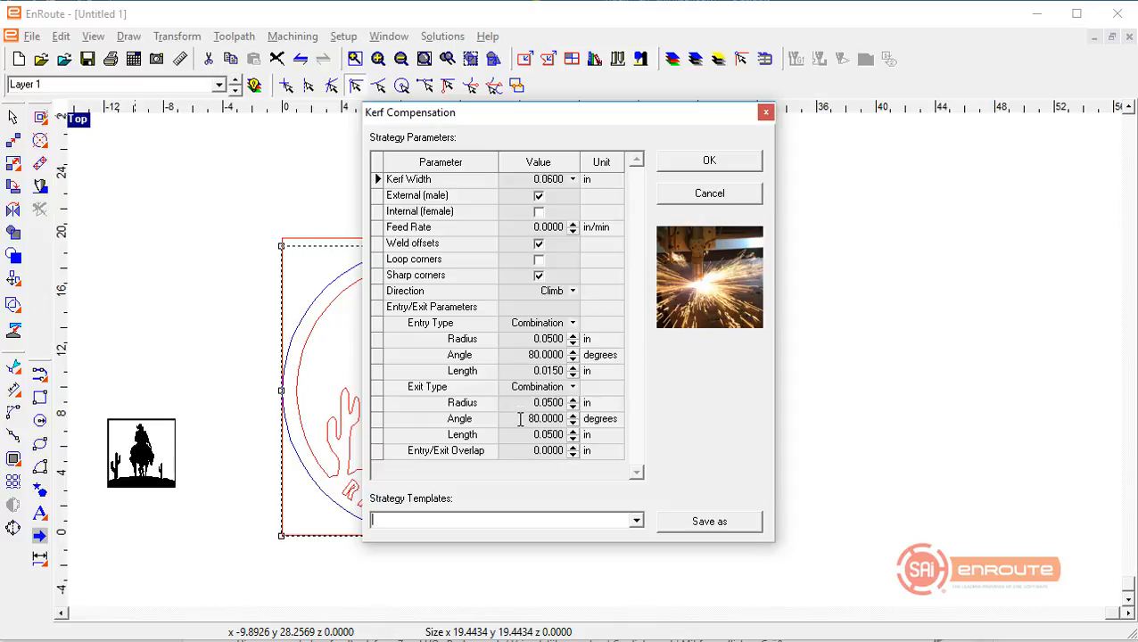
{"action": "left_click", "coordinate": [636, 520]}
{"action": "left_click", "coordinate": [596, 571]}
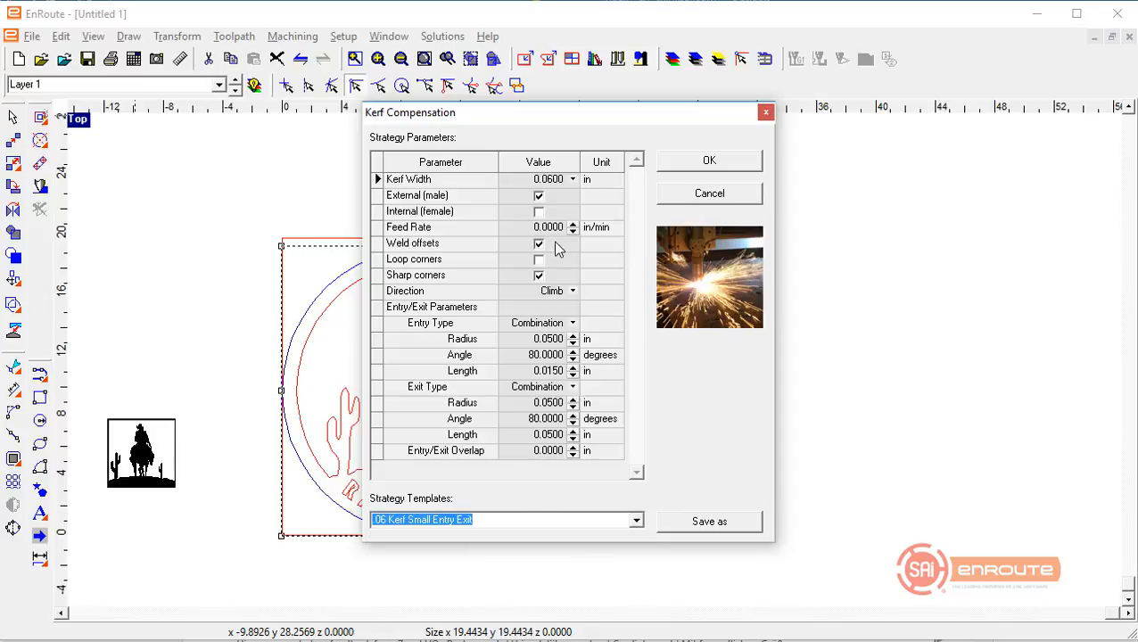
{"action": "left_click", "coordinate": [707, 163]}
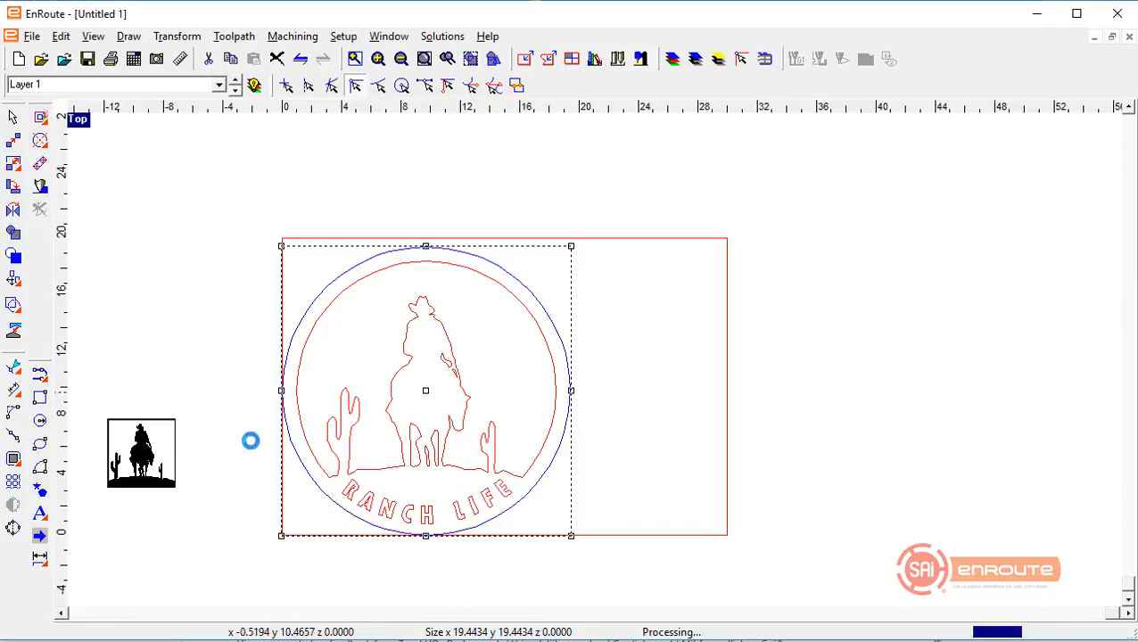
Examine the toolpath offset, direction and entry/exit moves around the cactus and horse legs, toggling the cut width display
{"action": "scroll", "coordinate": [343, 361], "scroll_direction": "up", "scroll_amount": 2}
{"action": "scroll", "coordinate": [343, 361], "scroll_direction": "up", "scroll_amount": 5}
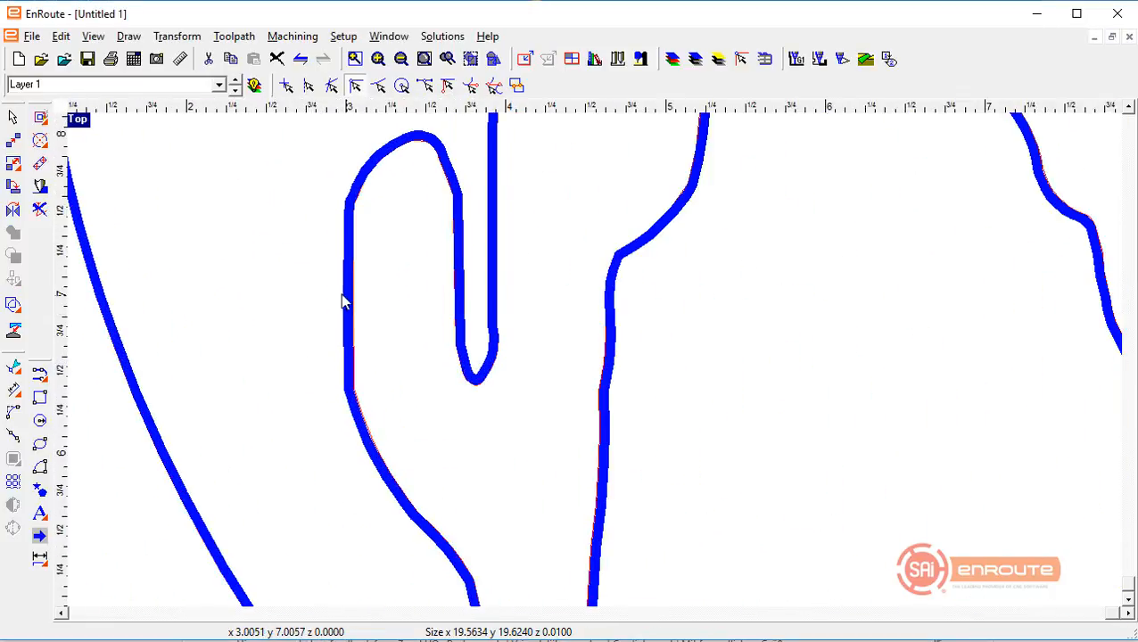
{"action": "key", "text": "w"}
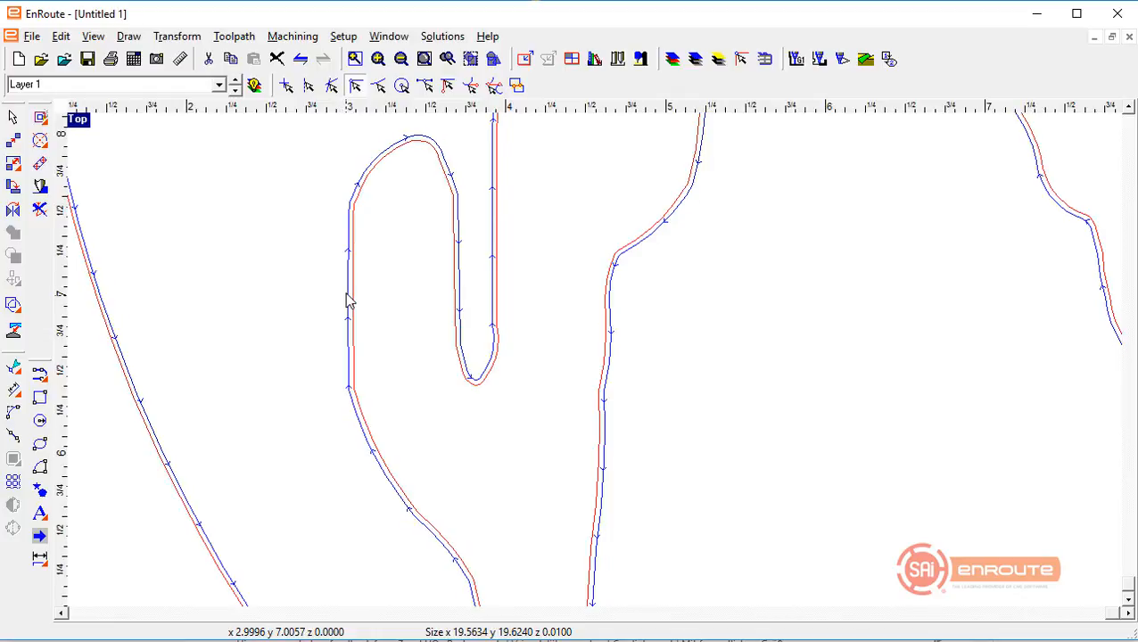
{"action": "scroll", "coordinate": [348, 301], "scroll_direction": "up", "scroll_amount": 1}
{"action": "scroll", "coordinate": [348, 228], "scroll_direction": "down", "scroll_amount": 1}
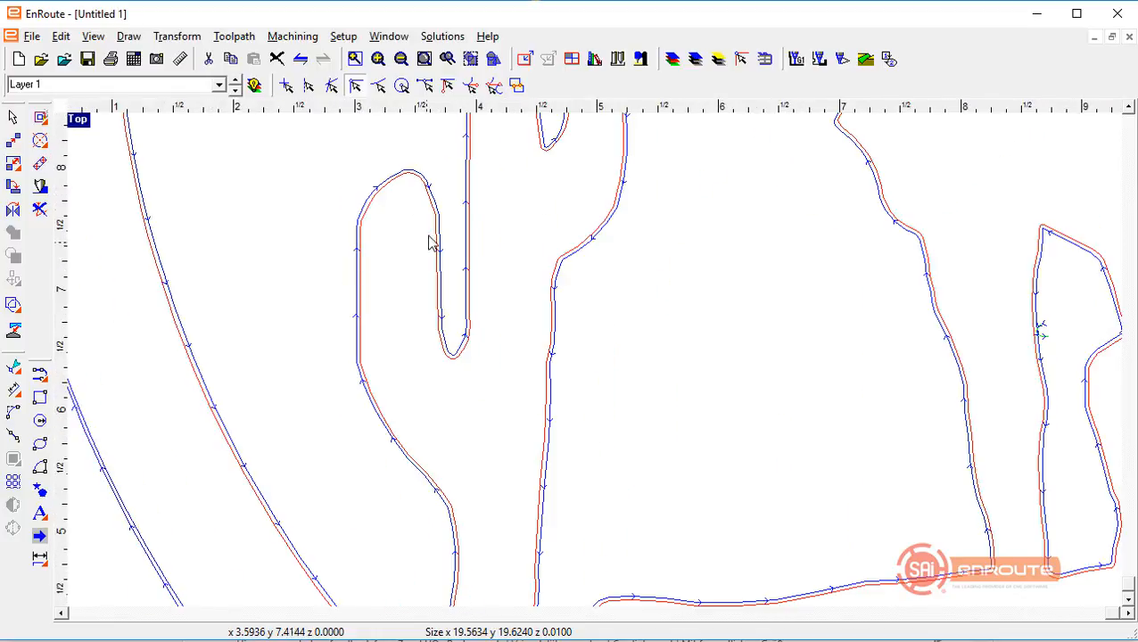
{"action": "scroll", "coordinate": [460, 245], "scroll_direction": "down", "scroll_amount": 1}
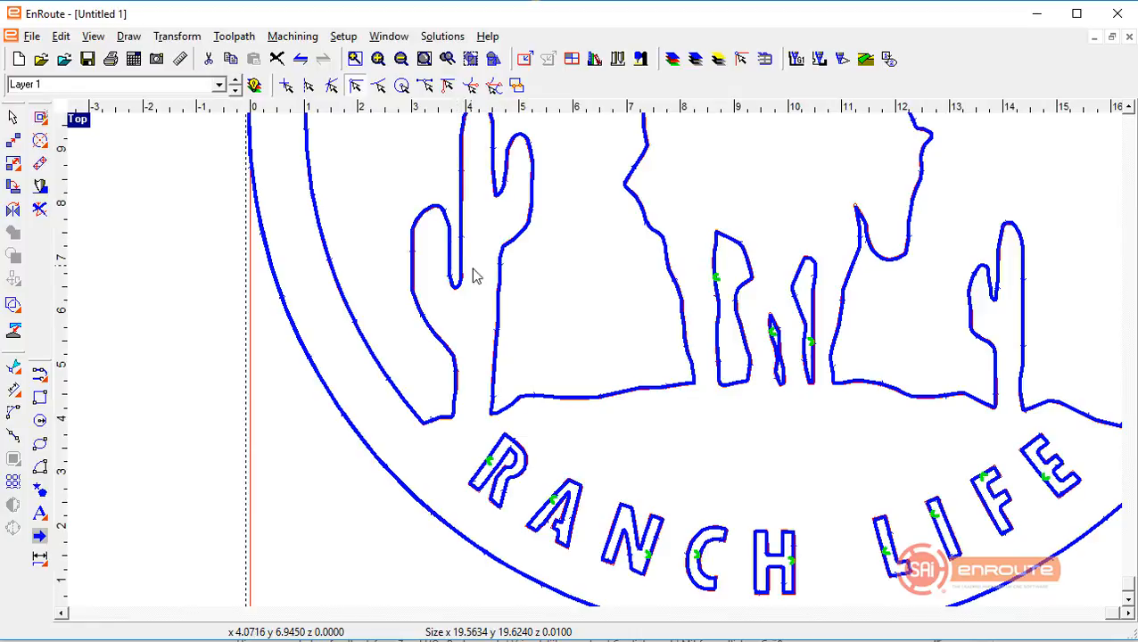
{"action": "scroll", "coordinate": [644, 252], "scroll_direction": "up", "scroll_amount": 3}
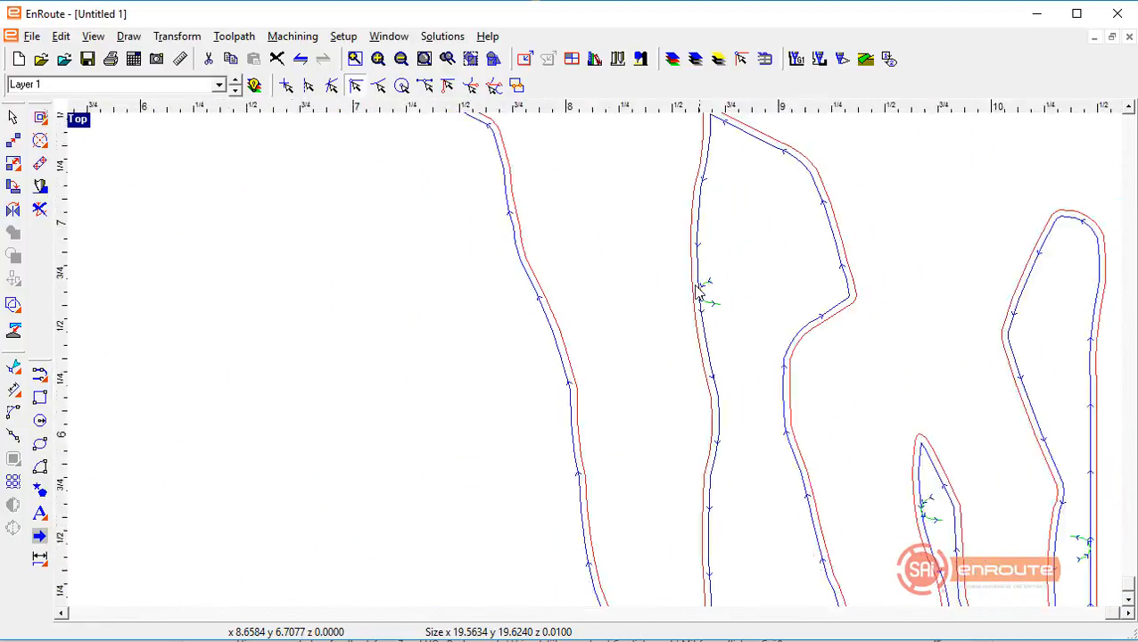
{"action": "scroll", "coordinate": [704, 294], "scroll_direction": "up", "scroll_amount": 2}
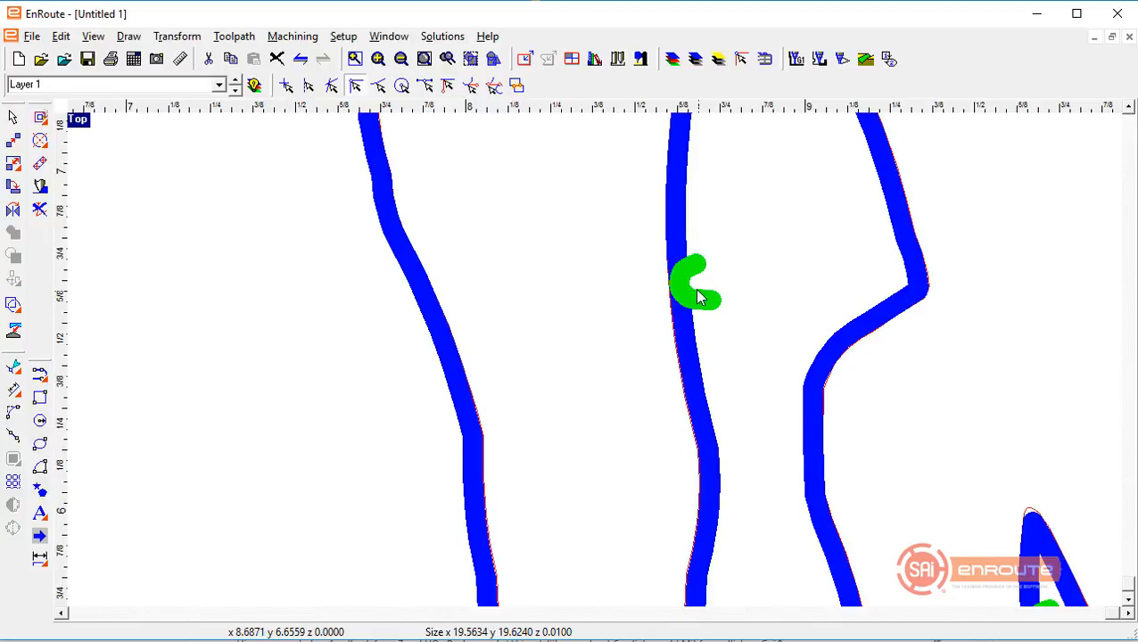
{"action": "scroll", "coordinate": [546, 256], "scroll_direction": "down", "scroll_amount": 2}
{"action": "scroll", "coordinate": [534, 359], "scroll_direction": "down", "scroll_amount": 3}
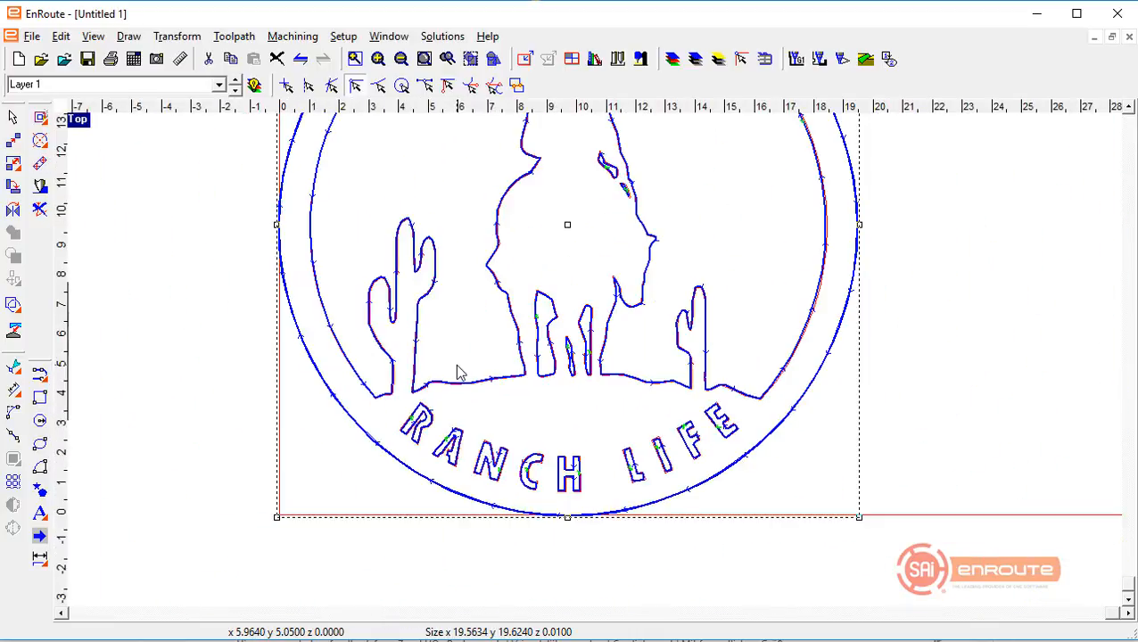
Examine the kerf-width toolpaths of the RANCH LIFE letters and the narrow openings between the horse's legs
{"action": "scroll", "coordinate": [457, 419], "scroll_direction": "up", "scroll_amount": 5}
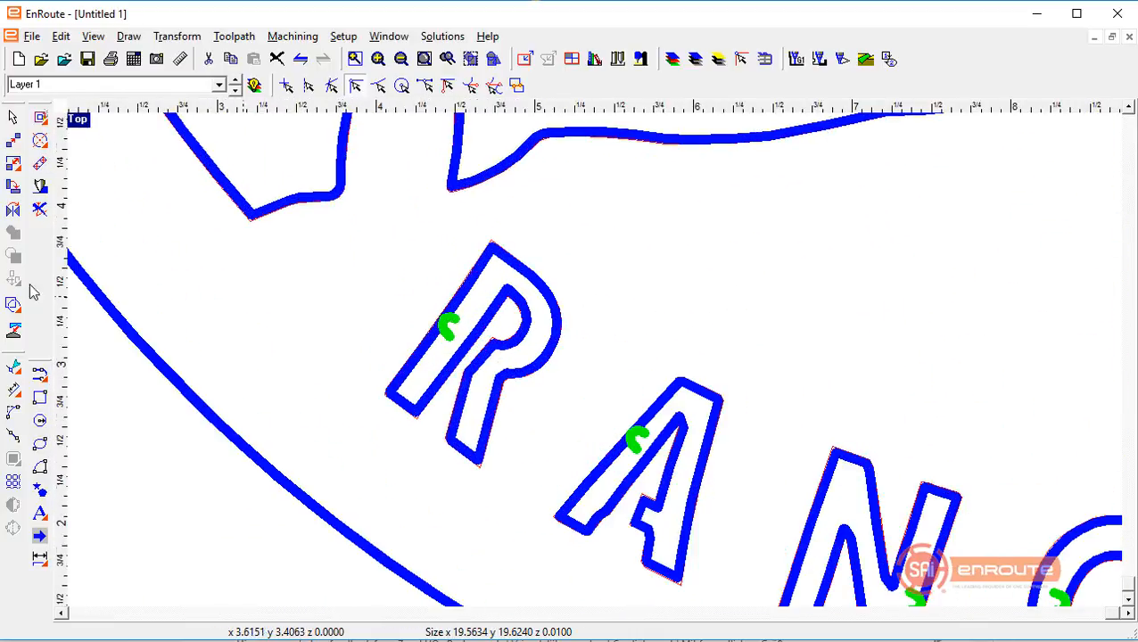
{"action": "scroll", "coordinate": [178, 321], "scroll_direction": "down", "scroll_amount": 3}
{"action": "scroll", "coordinate": [401, 305], "scroll_direction": "up", "scroll_amount": 2}
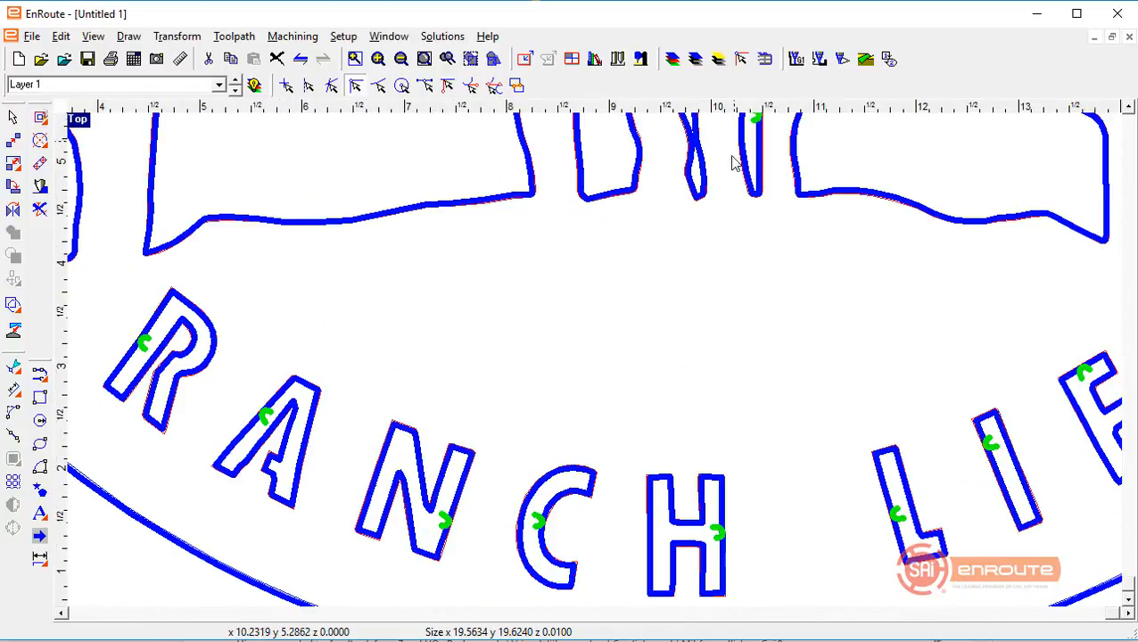
{"action": "scroll", "coordinate": [733, 162], "scroll_direction": "down", "scroll_amount": 3}
{"action": "scroll", "coordinate": [694, 152], "scroll_direction": "up", "scroll_amount": 4}
{"action": "scroll", "coordinate": [485, 221], "scroll_direction": "down", "scroll_amount": 1}
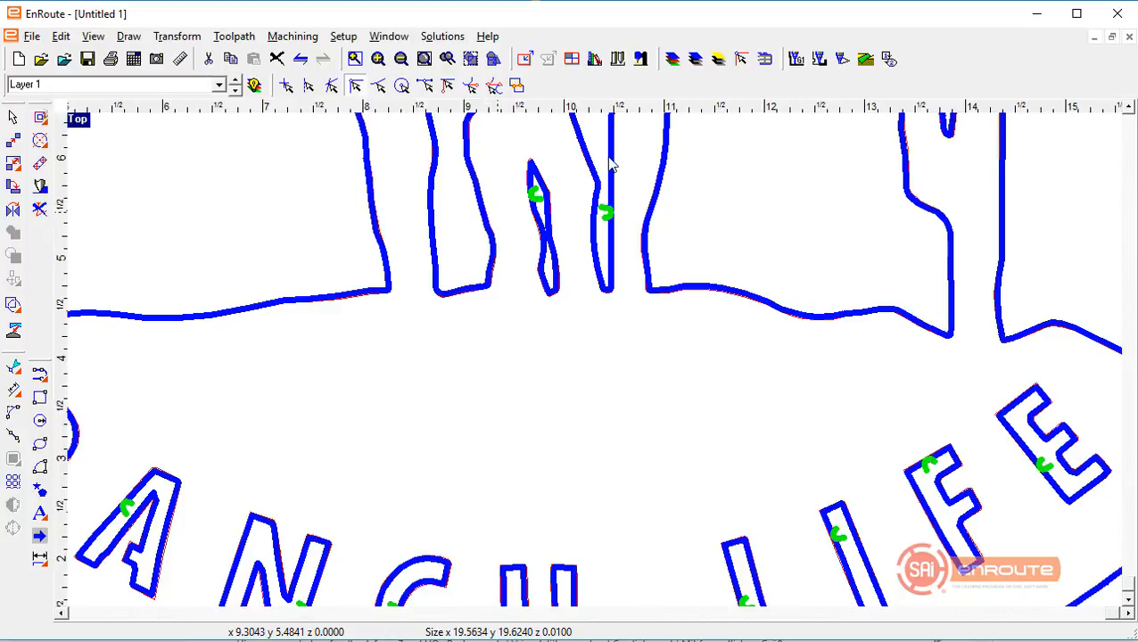
Review the offset start point preferences and accept them with Longest Segment and Segment Midpoint
{"action": "key", "text": "F5"}
{"action": "left_click", "coordinate": [508, 207]}
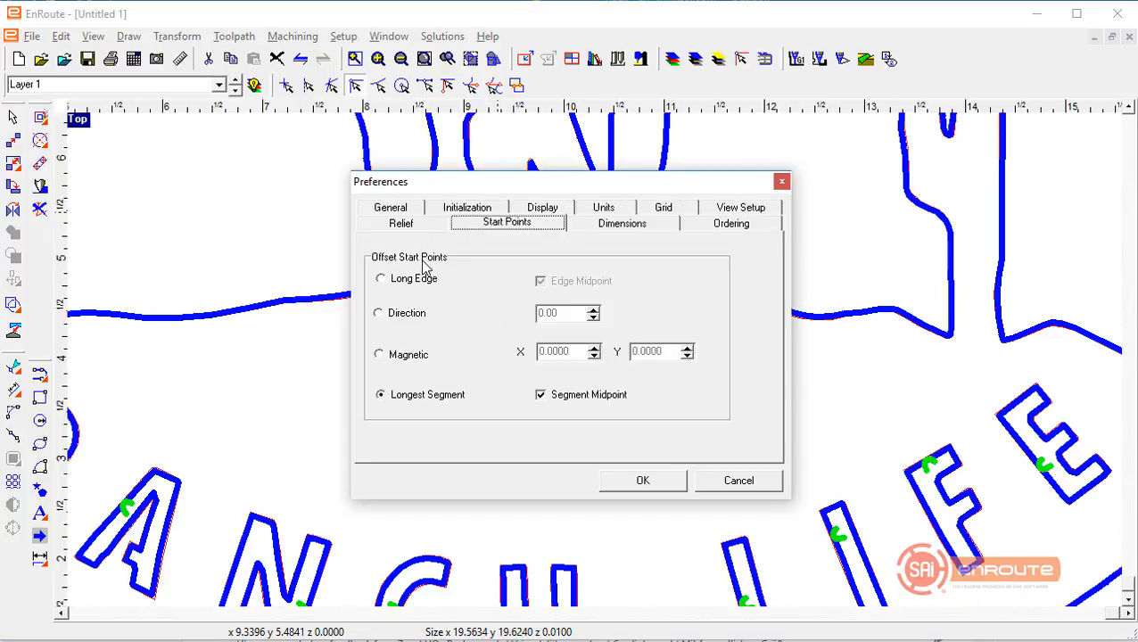
{"action": "left_click", "coordinate": [643, 481]}
Examine how the kerf-width toolpath fits the horse-leg openings and the small sliver opening beside the rider's arm
{"action": "scroll", "coordinate": [607, 249], "scroll_direction": "up", "scroll_amount": 3}
{"action": "scroll", "coordinate": [452, 191], "scroll_direction": "down", "scroll_amount": 2}
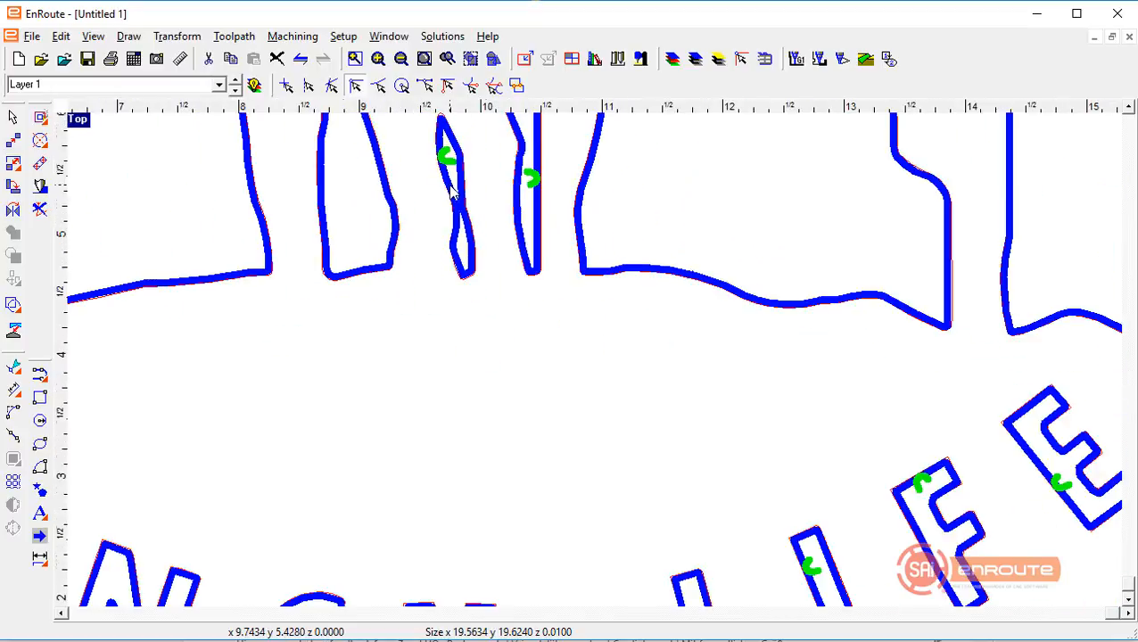
{"action": "scroll", "coordinate": [449, 203], "scroll_direction": "down", "scroll_amount": 3}
{"action": "scroll", "coordinate": [463, 205], "scroll_direction": "up", "scroll_amount": 3}
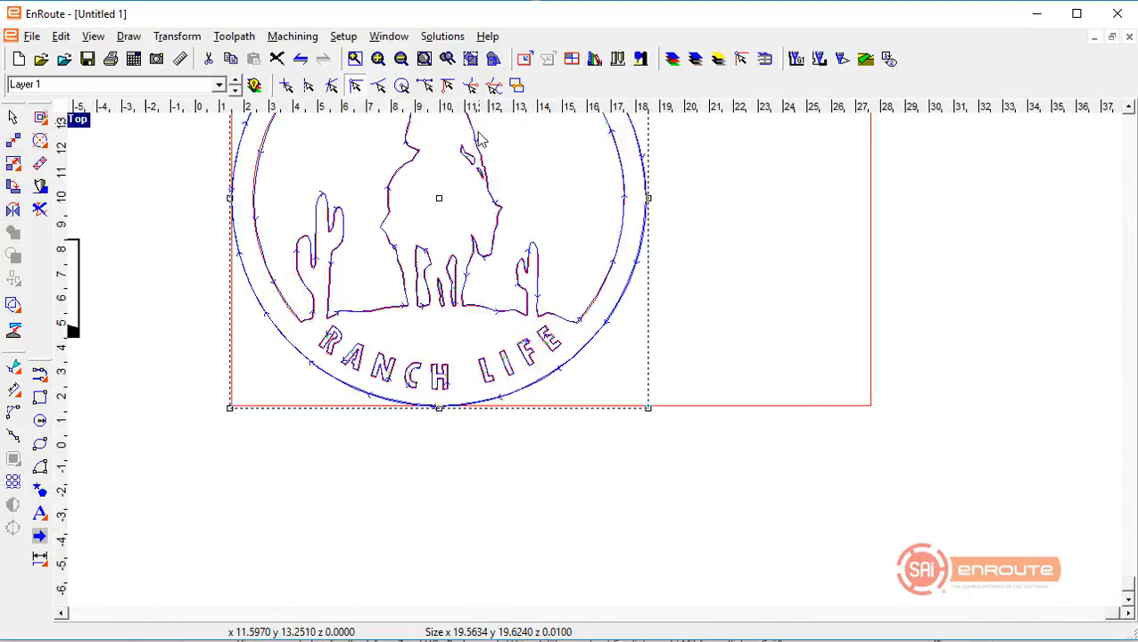
{"action": "scroll", "coordinate": [463, 206], "scroll_direction": "up", "scroll_amount": 4}
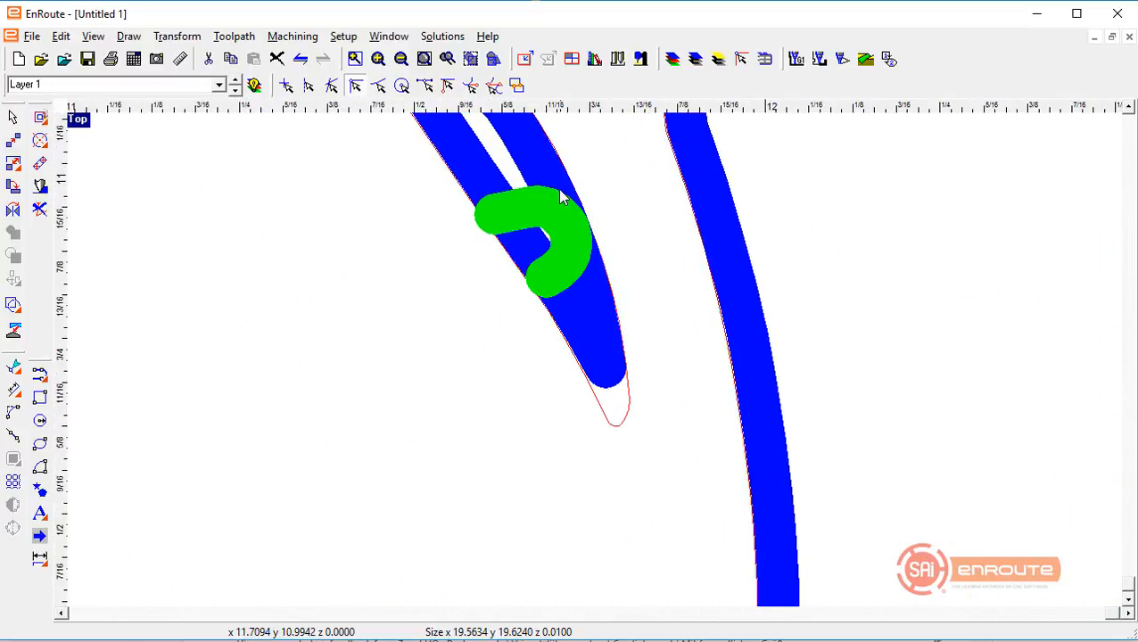
{"action": "scroll", "coordinate": [459, 275], "scroll_direction": "down", "scroll_amount": 1}
{"action": "scroll", "coordinate": [459, 275], "scroll_direction": "down", "scroll_amount": 2}
{"action": "scroll", "coordinate": [546, 218], "scroll_direction": "up", "scroll_amount": 2}
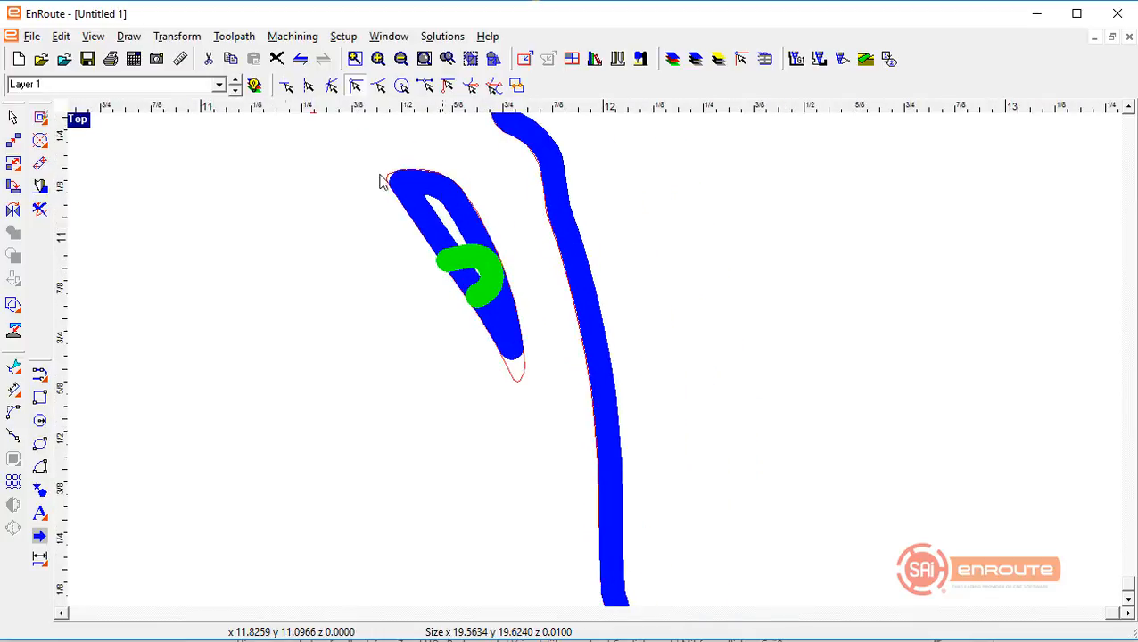
Edit the entry/exit of the small sliver opening's toolpath, moving it to another spot on the contour
{"action": "left_click", "coordinate": [234, 36]}
{"action": "left_click", "coordinate": [178, 210]}
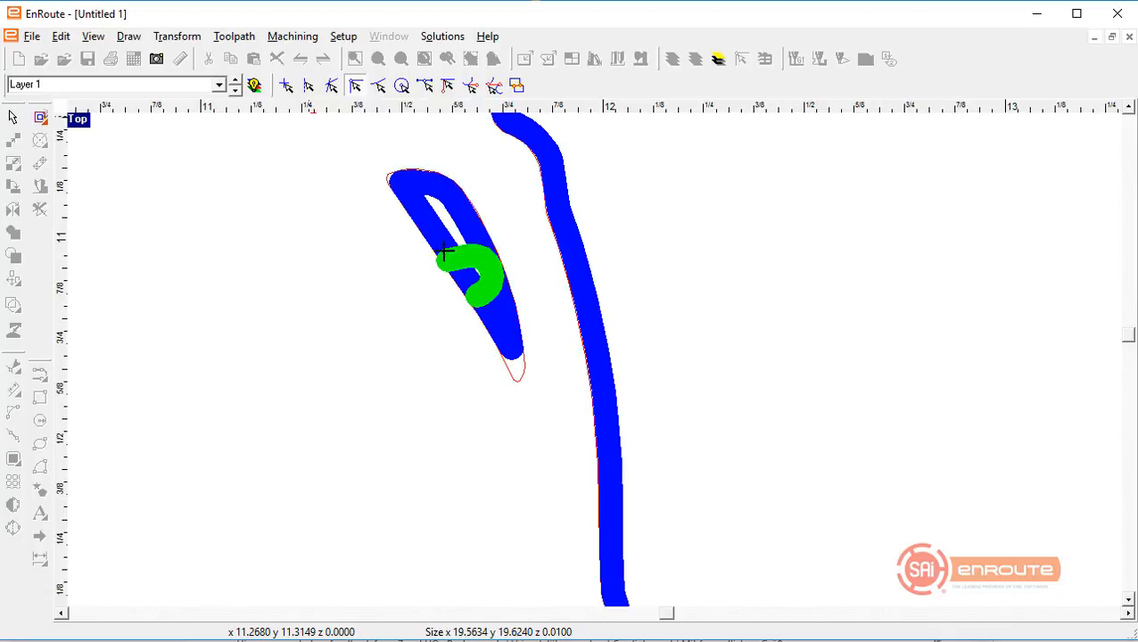
{"action": "left_click_drag", "start_coordinate": [490, 263], "coordinate": [473, 220]}
{"action": "right_click", "coordinate": [247, 294]}
{"action": "left_click", "coordinate": [297, 308]}
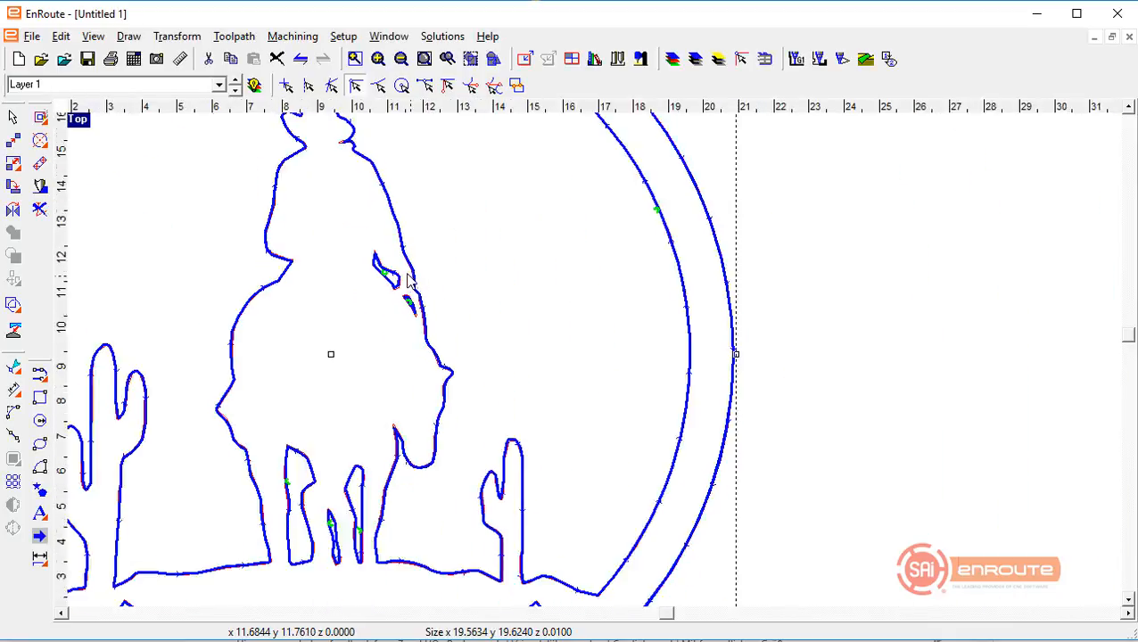
Delete the toolpaths from the whole sign design
{"action": "scroll", "coordinate": [178, 159], "scroll_direction": "down", "scroll_amount": 4}
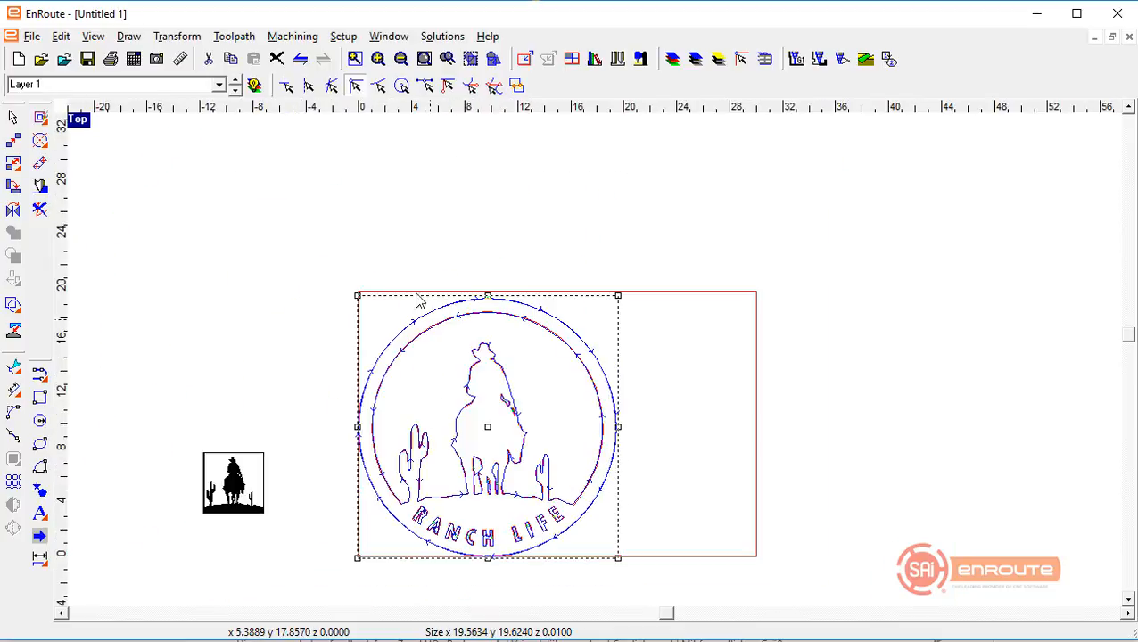
{"action": "left_click_drag", "start_coordinate": [339, 248], "coordinate": [660, 597]}
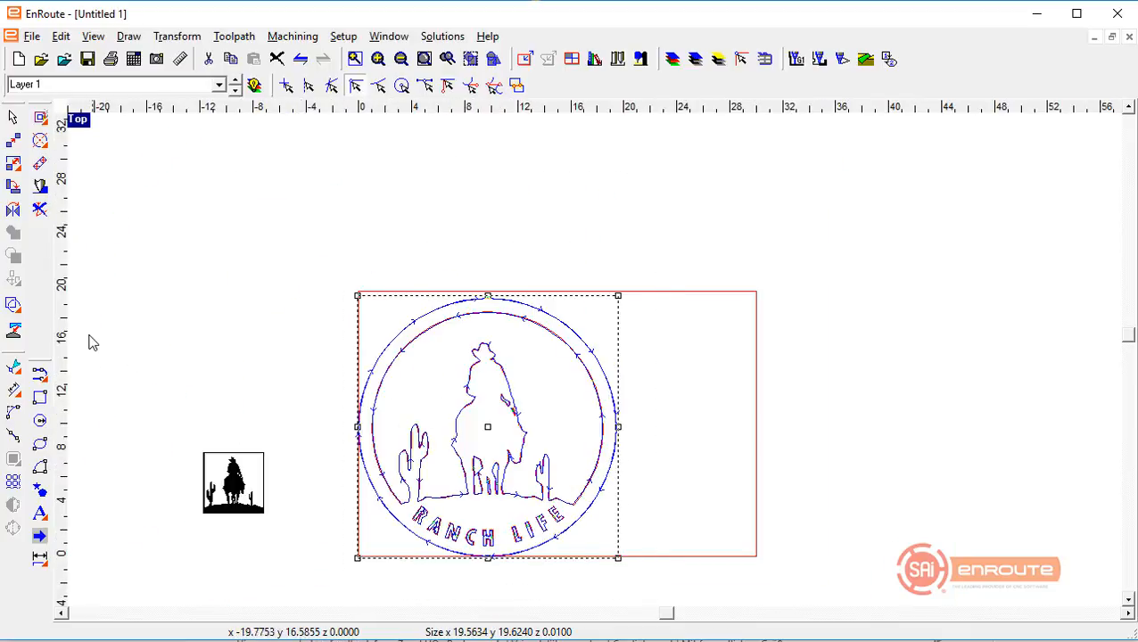
{"action": "left_click", "coordinate": [39, 209]}
Widen the small sliver opening beside the rider's arm by moving the points of its lower-left edge and lower tip outward
{"action": "scroll", "coordinate": [602, 279], "scroll_direction": "up", "scroll_amount": 8}
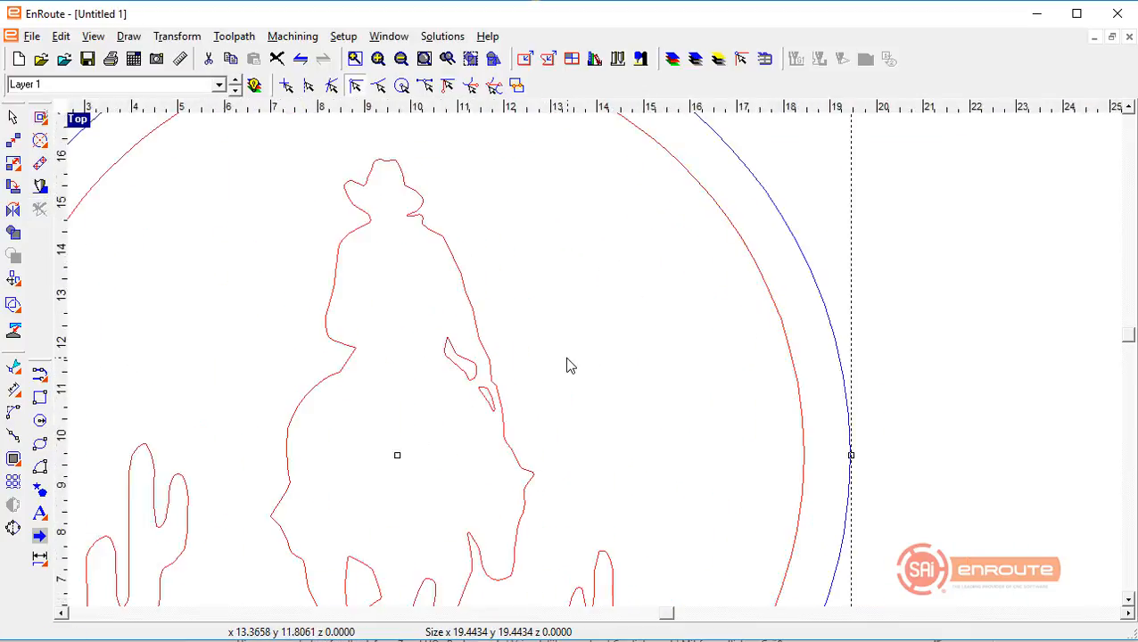
{"action": "scroll", "coordinate": [401, 469], "scroll_direction": "up", "scroll_amount": 4}
{"action": "key", "text": "Escape"}
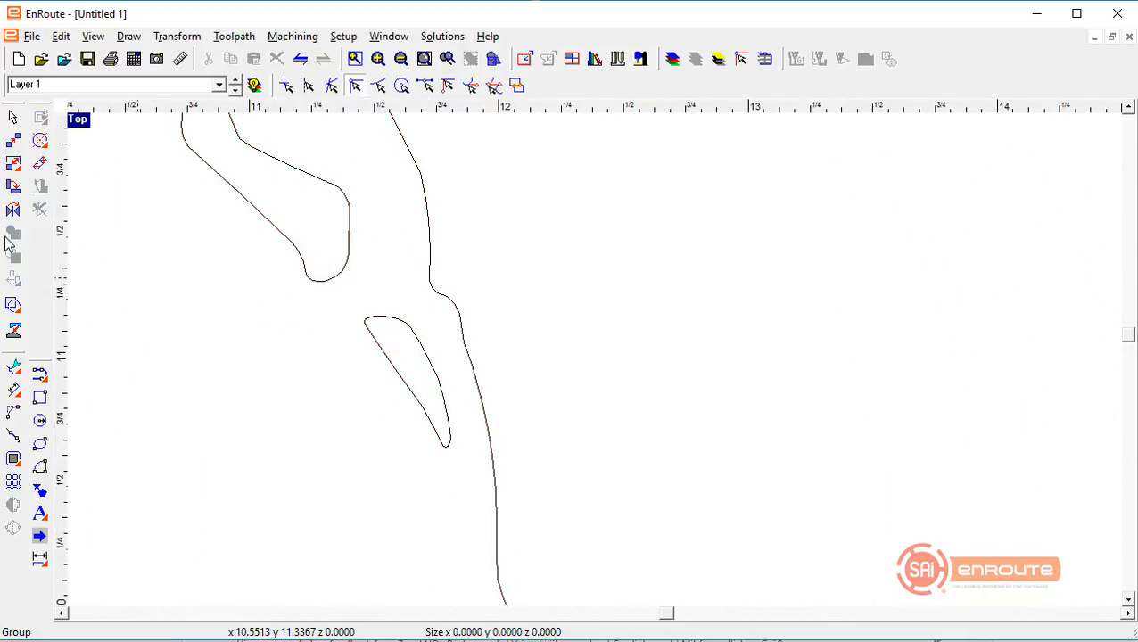
{"action": "left_click", "coordinate": [14, 356]}
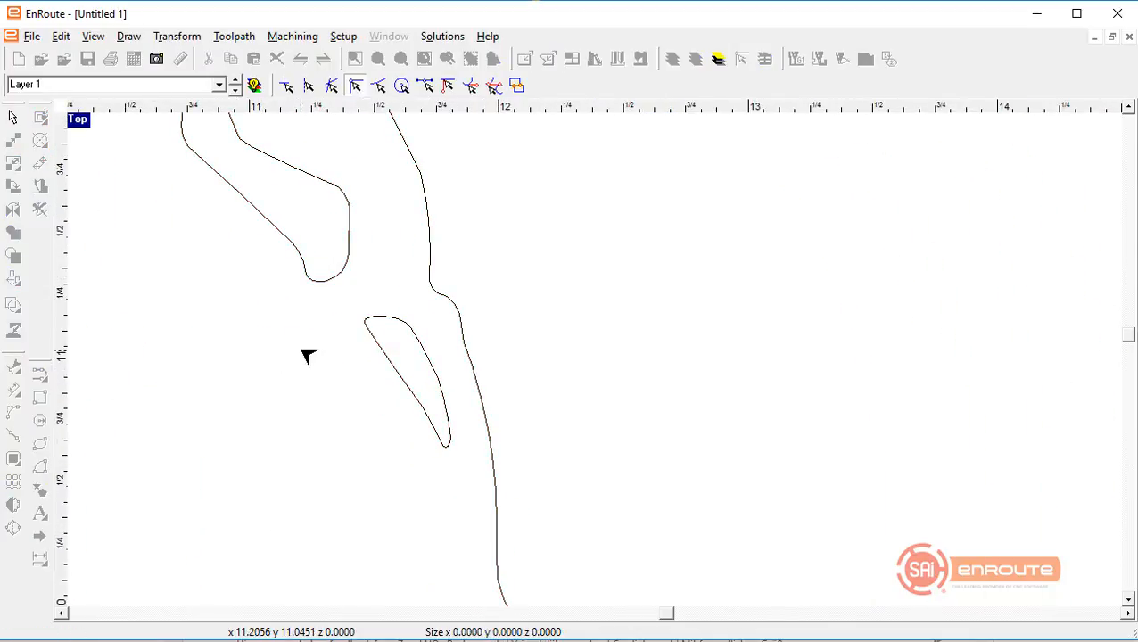
{"action": "left_click", "coordinate": [389, 358]}
{"action": "left_click", "coordinate": [365, 322]}
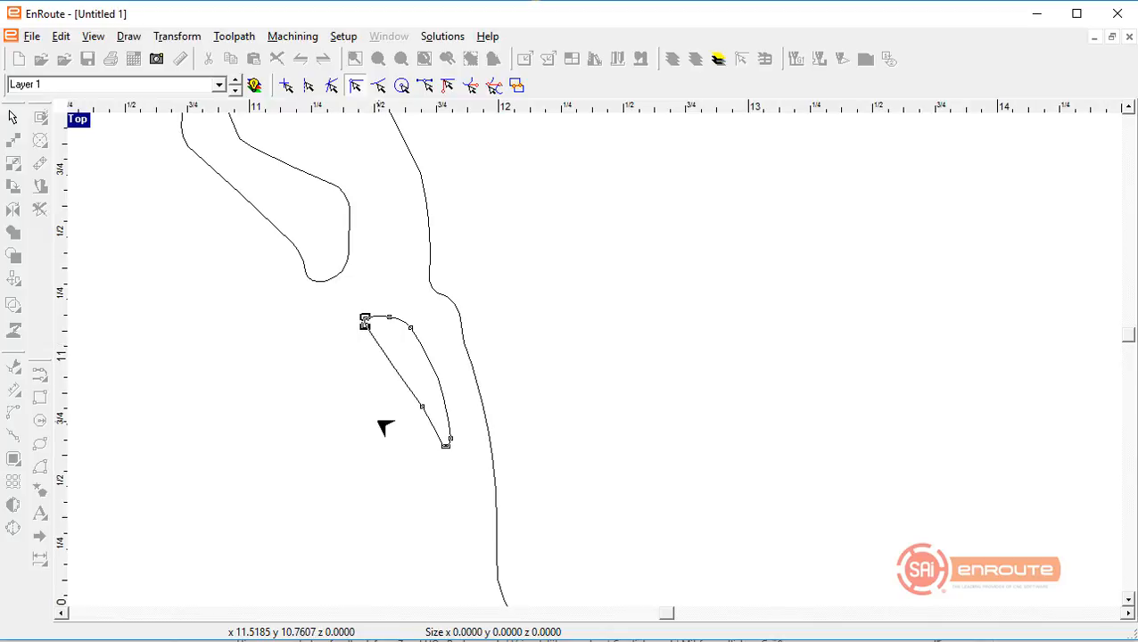
{"action": "scroll", "coordinate": [447, 467], "scroll_direction": "up", "scroll_amount": 3}
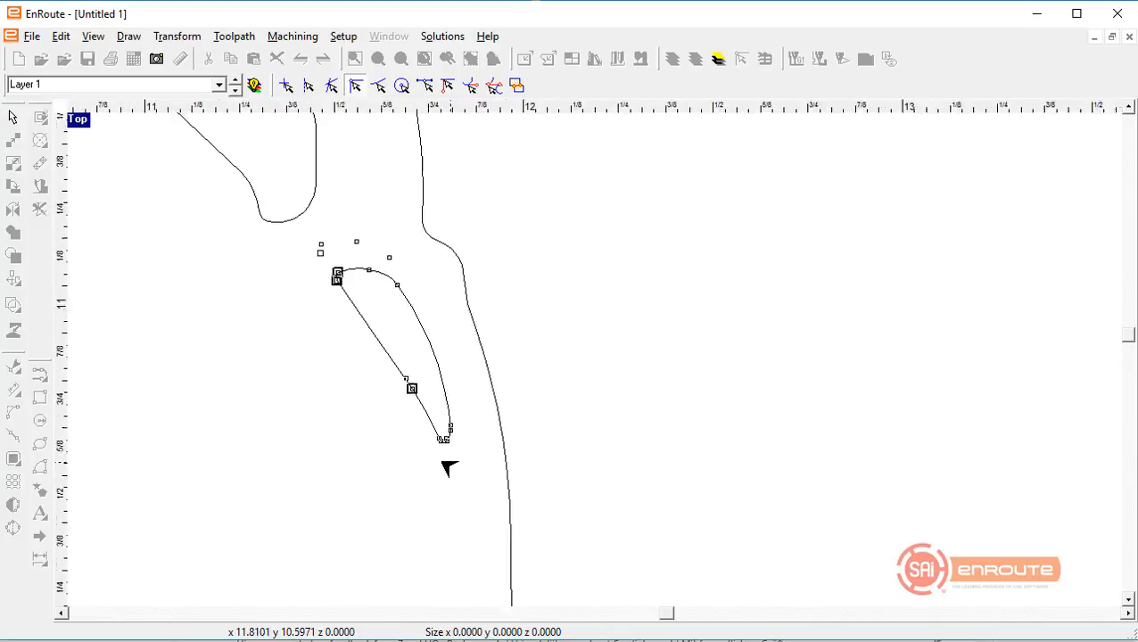
{"action": "left_click_drag", "start_coordinate": [376, 367], "coordinate": [413, 396]}
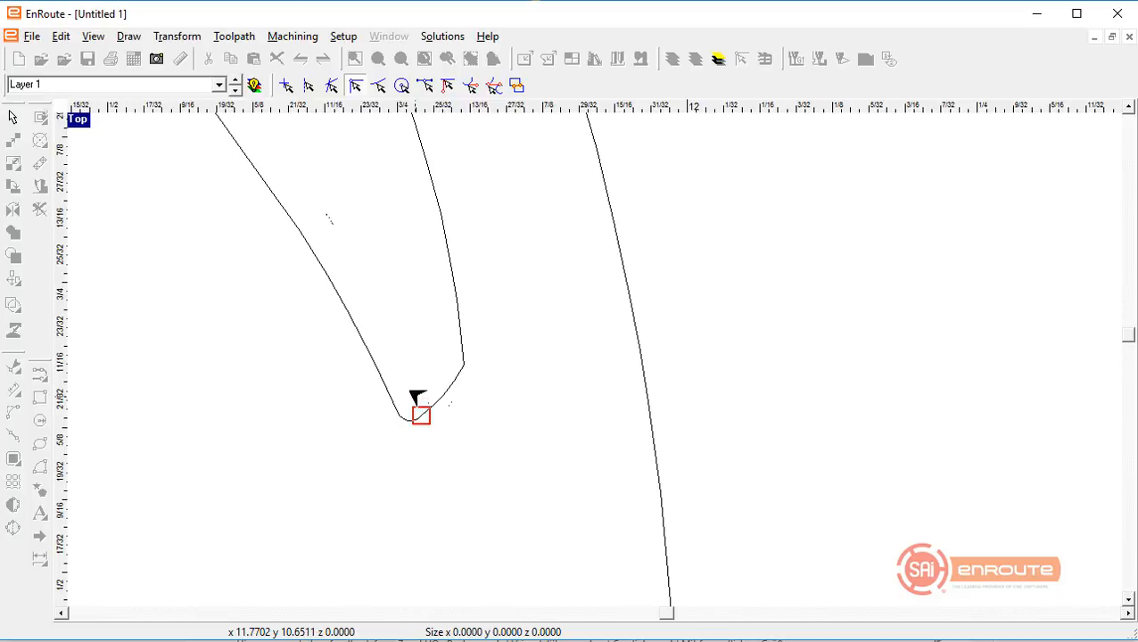
{"action": "scroll", "coordinate": [533, 480], "scroll_direction": "down", "scroll_amount": 3}
{"action": "scroll", "coordinate": [488, 378], "scroll_direction": "down", "scroll_amount": 3}
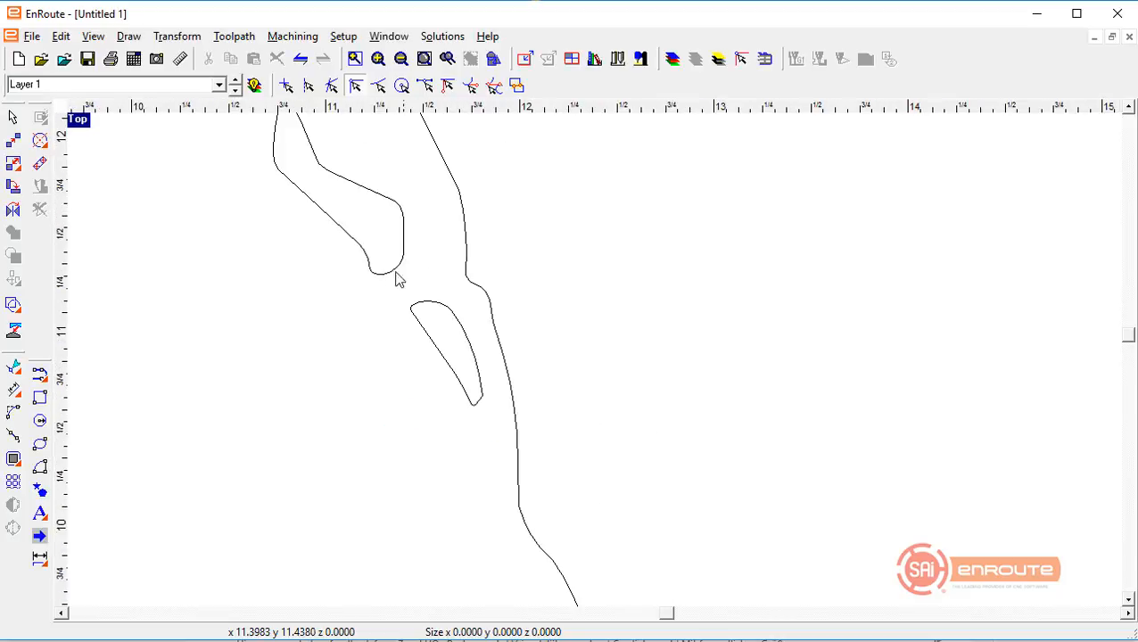
Enlarge the upper opening beside the rider's arm by moving the points of its lower-left edge outward
{"action": "left_click", "coordinate": [390, 278]}
{"action": "scroll", "coordinate": [389, 278], "scroll_direction": "down", "scroll_amount": 3}
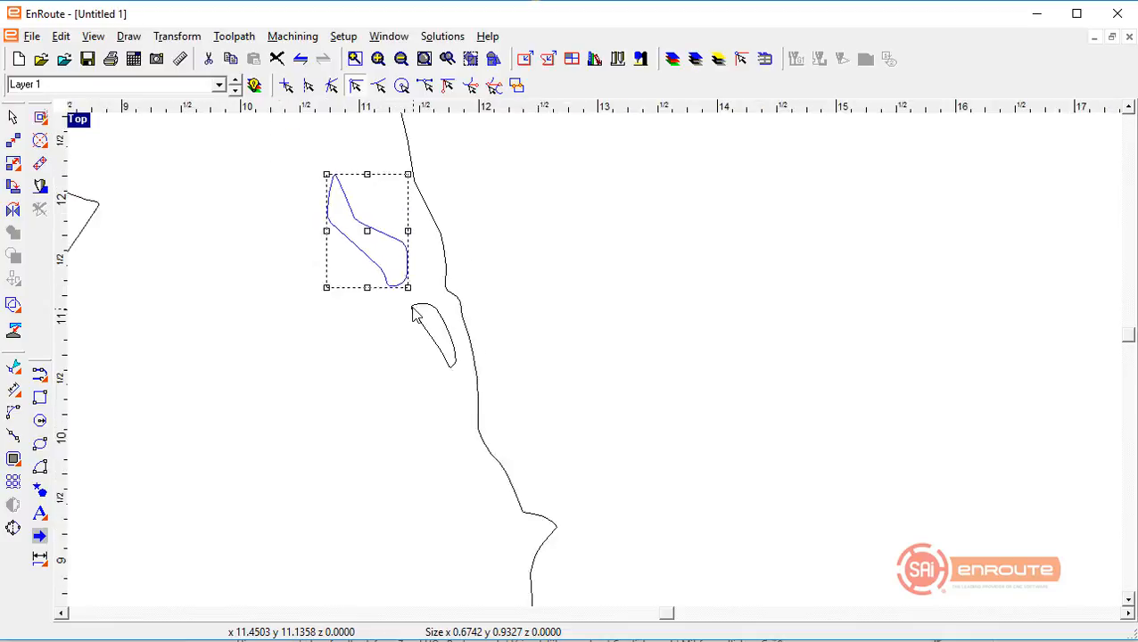
{"action": "left_click", "coordinate": [13, 368]}
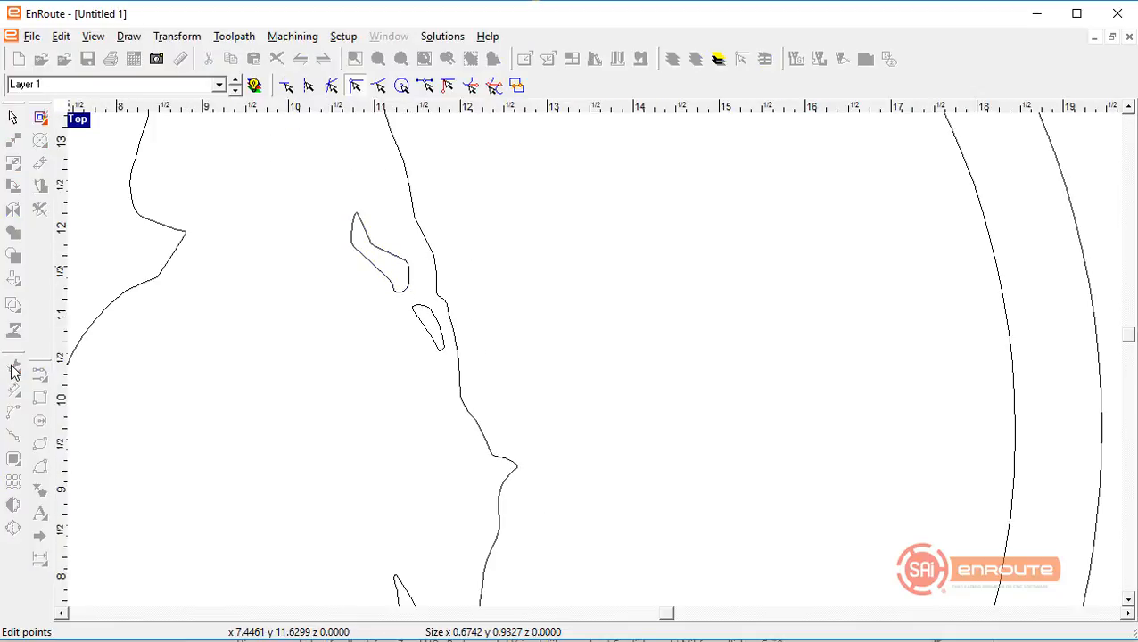
{"action": "left_click", "coordinate": [368, 251]}
{"action": "scroll", "coordinate": [365, 251], "scroll_direction": "up", "scroll_amount": 3}
{"action": "left_click", "coordinate": [347, 228]}
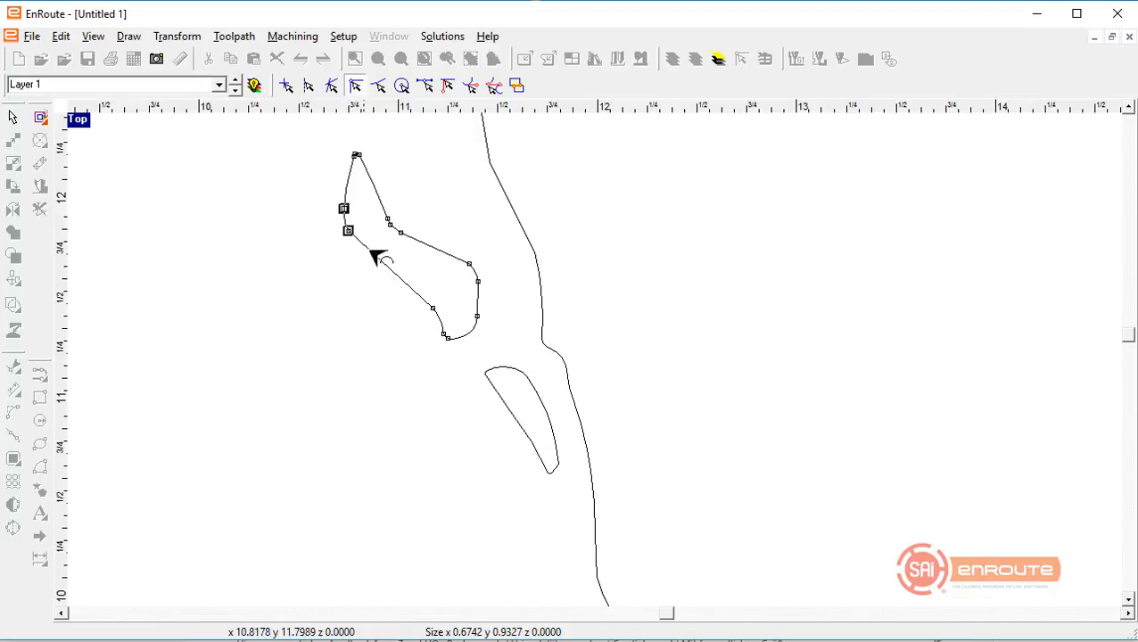
{"action": "left_click_drag", "start_coordinate": [395, 308], "coordinate": [433, 343], "text": "shift"}
{"action": "left_click", "coordinate": [244, 409]}
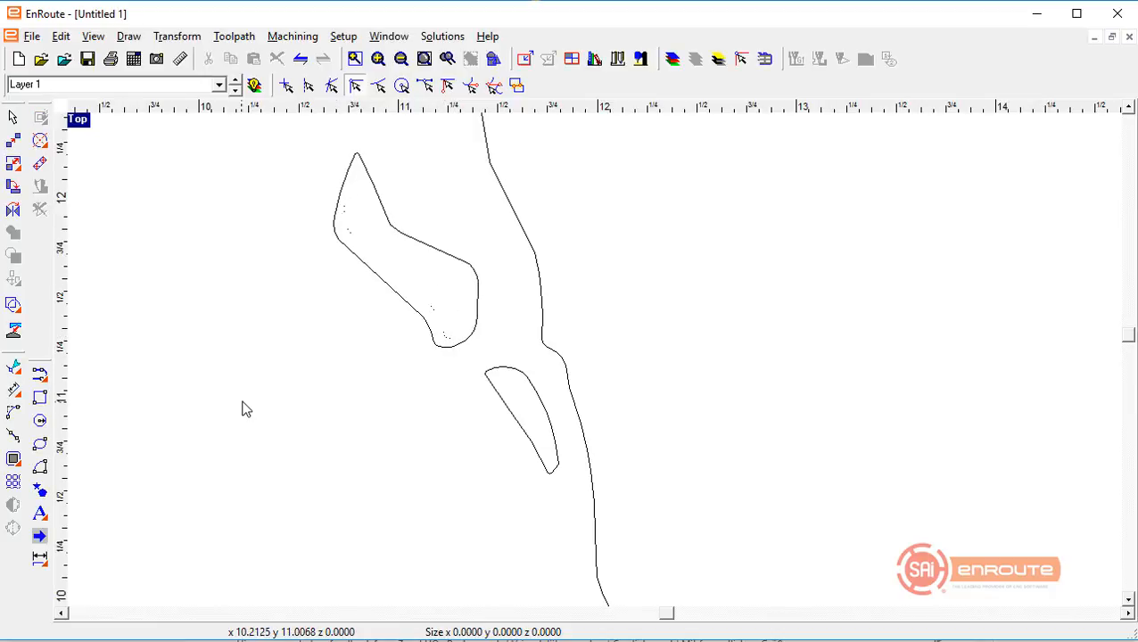
Apply an external Kerf Compensation toolpath to the whole sign with a 0.06 in kerf width and combination entry and exit
{"action": "scroll", "coordinate": [360, 339], "scroll_direction": "down", "scroll_amount": 4}
{"action": "scroll", "coordinate": [560, 282], "scroll_direction": "down", "scroll_amount": 3}
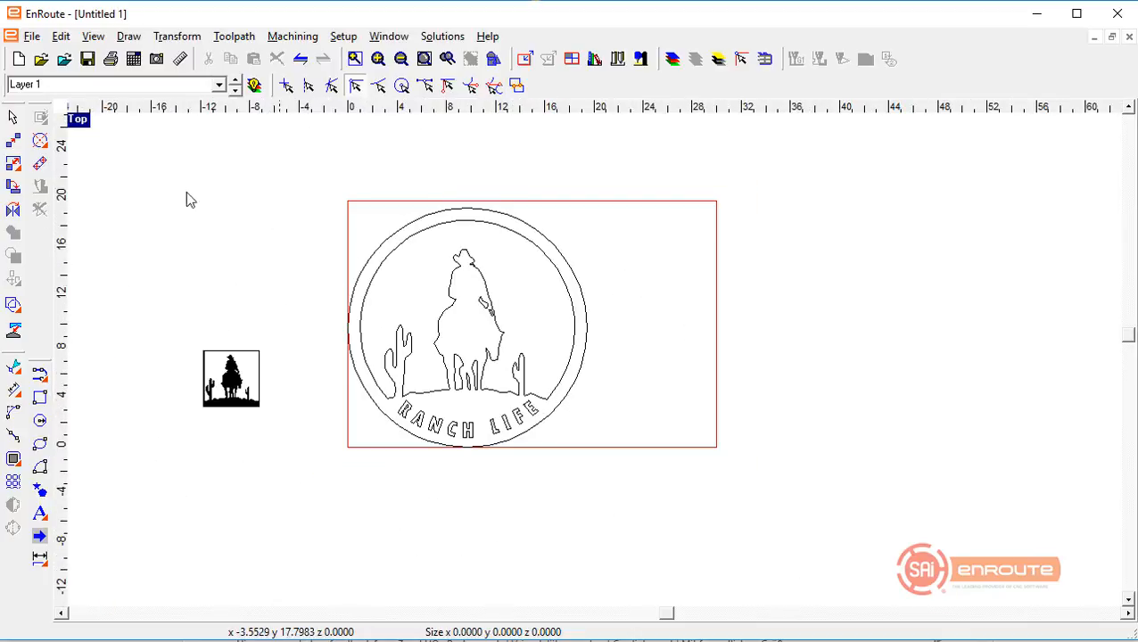
{"action": "left_click_drag", "start_coordinate": [274, 193], "coordinate": [632, 454]}
{"action": "scroll", "coordinate": [520, 336], "scroll_direction": "up", "scroll_amount": 2}
{"action": "scroll", "coordinate": [477, 299], "scroll_direction": "up", "scroll_amount": 2}
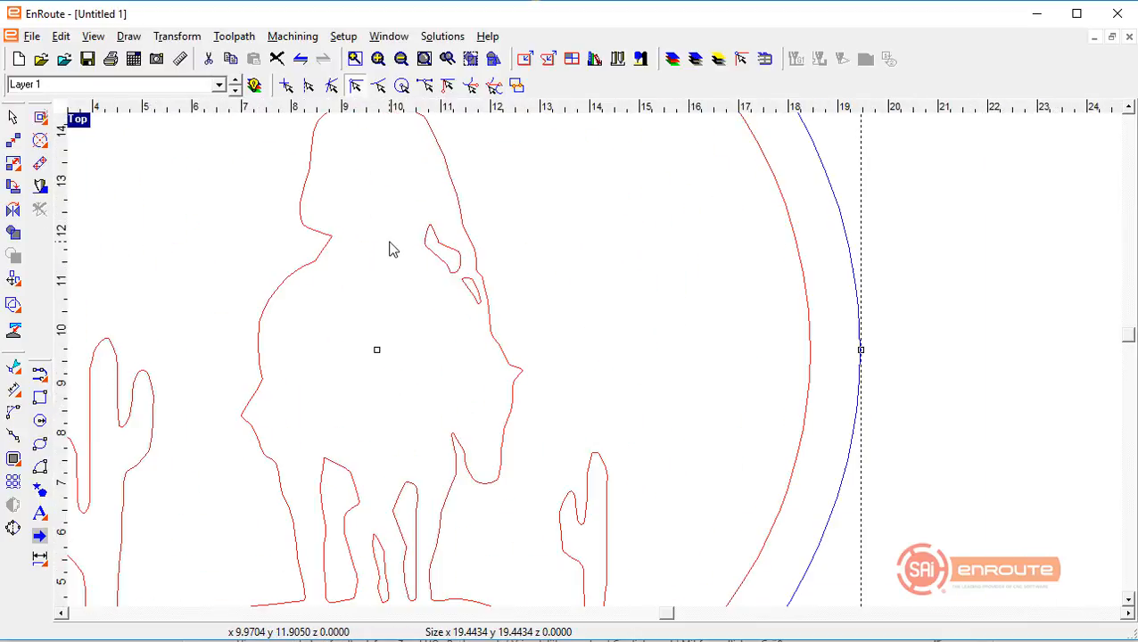
{"action": "left_click", "coordinate": [40, 117]}
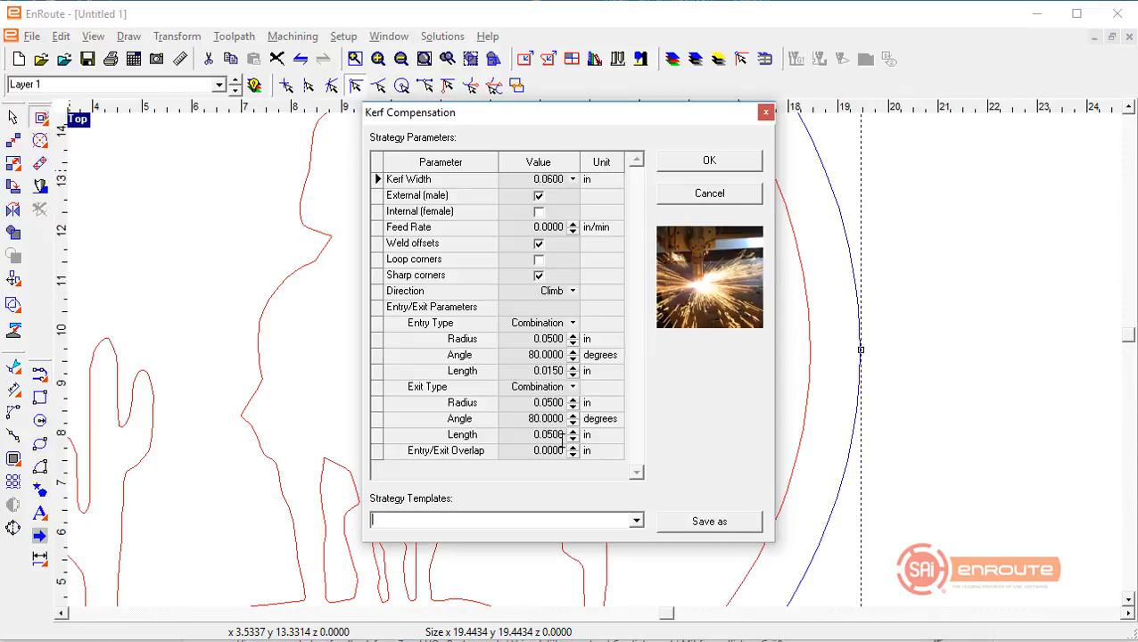
{"action": "left_click", "coordinate": [703, 161]}
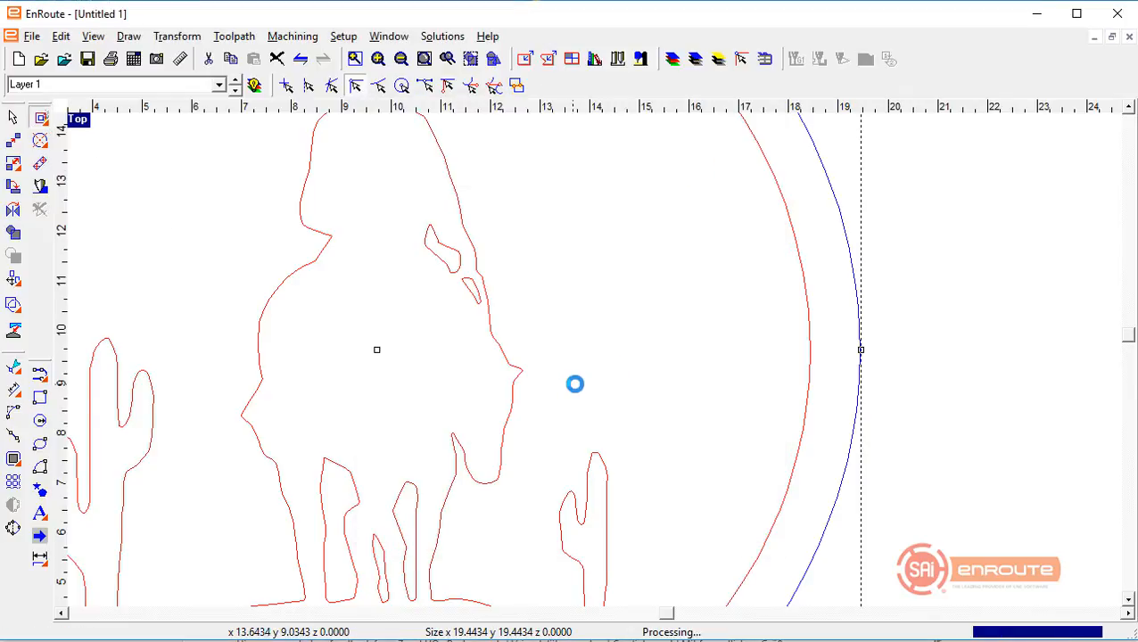
Move the small sliver opening's toolpath entry/exit farther up along its contour, toward the wider part
{"action": "scroll", "coordinate": [460, 260], "scroll_direction": "up", "scroll_amount": 2}
{"action": "scroll", "coordinate": [460, 261], "scroll_direction": "up", "scroll_amount": 2}
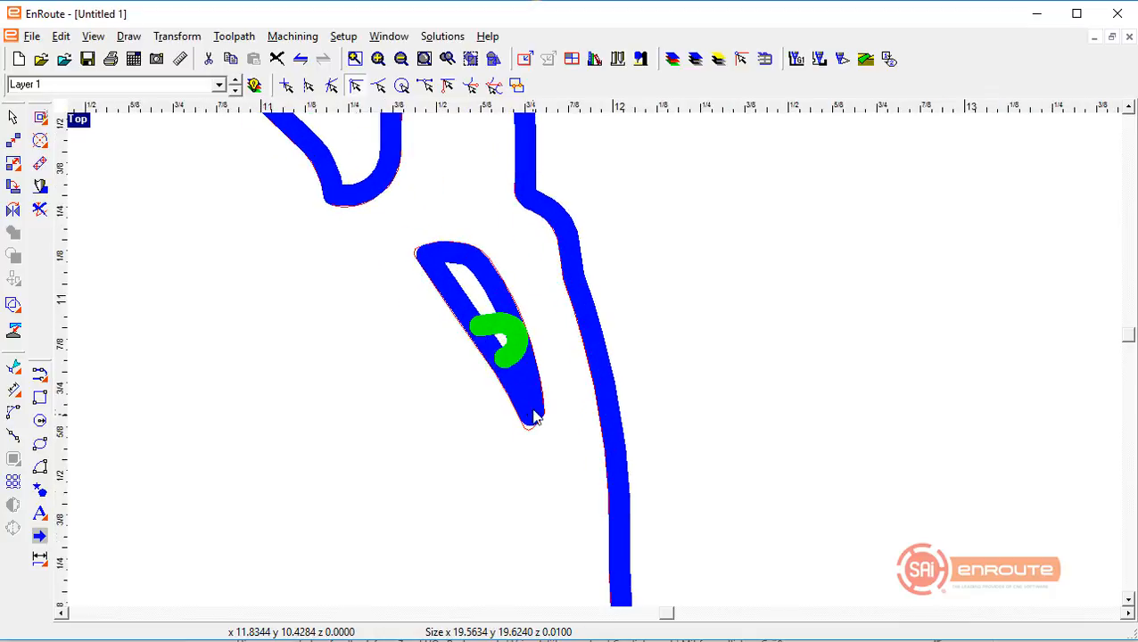
{"action": "scroll", "coordinate": [544, 486], "scroll_direction": "up", "scroll_amount": 2}
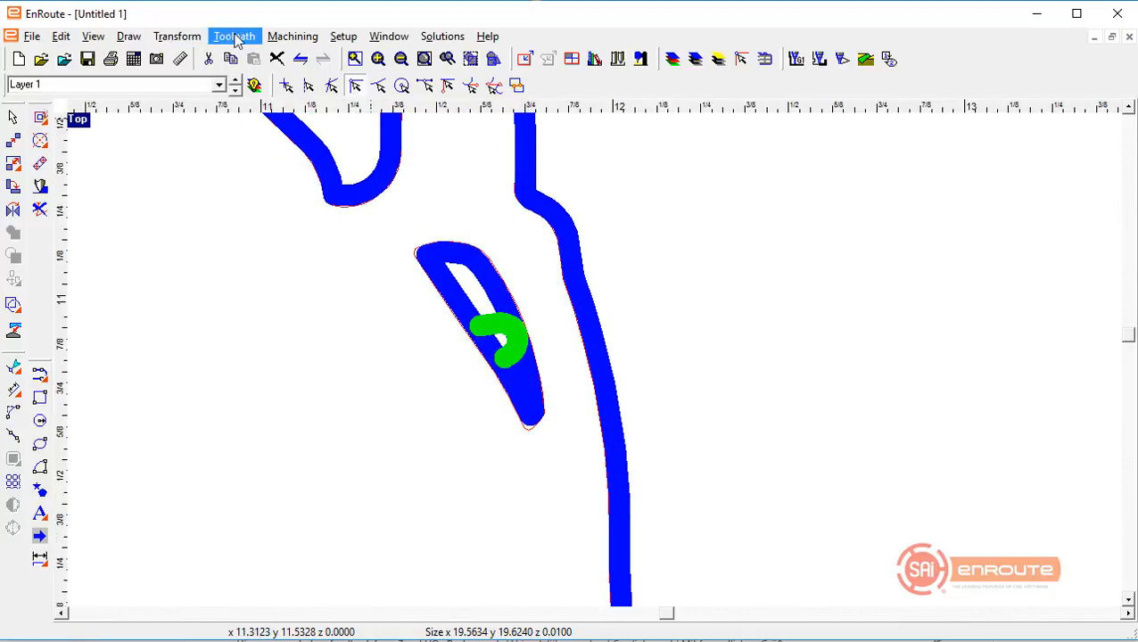
{"action": "left_click", "coordinate": [197, 36]}
{"action": "left_click", "coordinate": [226, 198]}
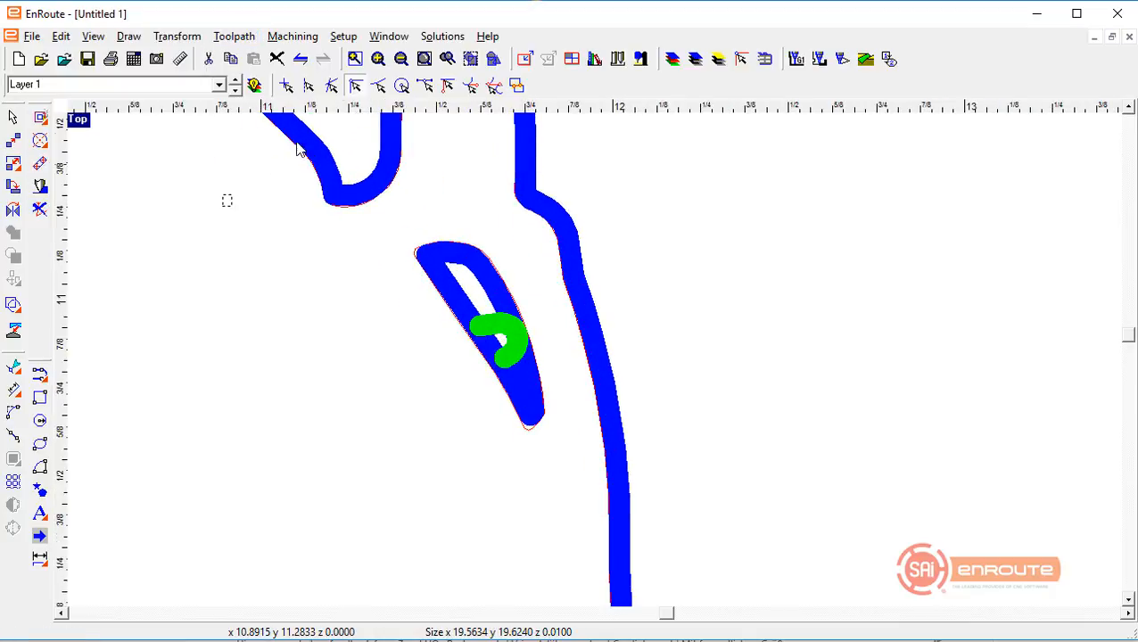
{"action": "left_click", "coordinate": [226, 197]}
{"action": "left_click", "coordinate": [234, 36]}
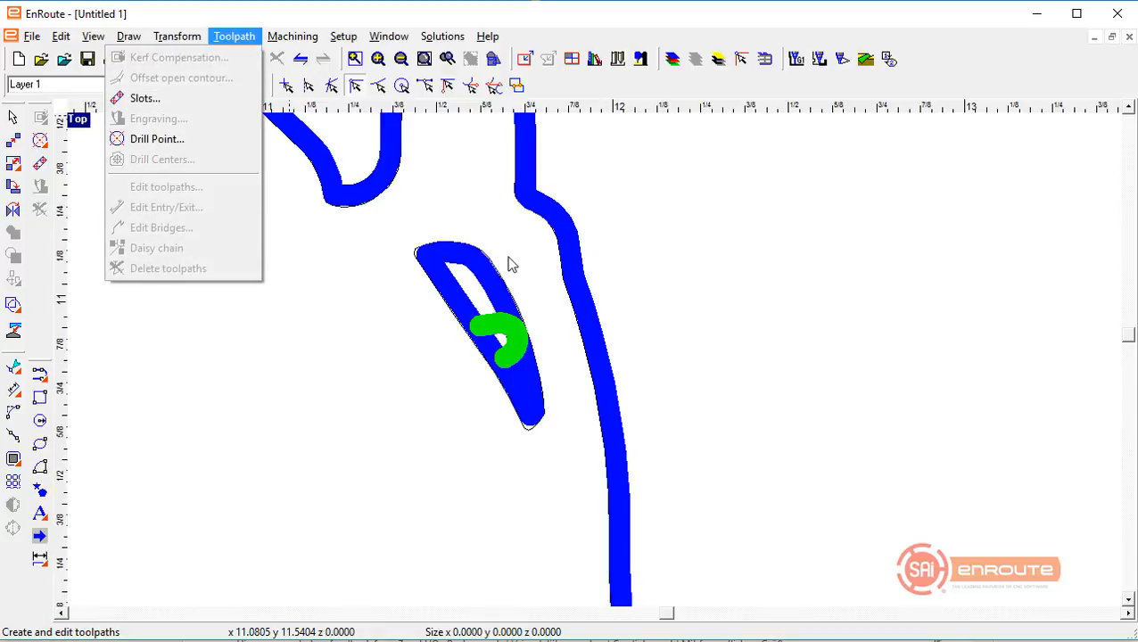
{"action": "left_click", "coordinate": [552, 239]}
{"action": "left_click", "coordinate": [552, 239]}
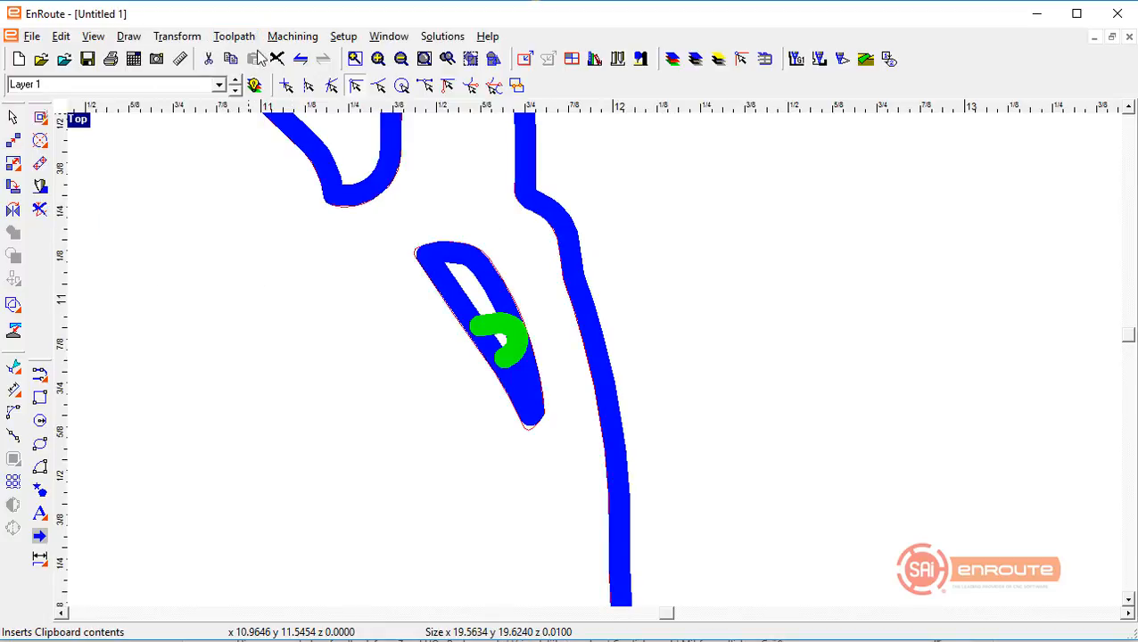
{"action": "left_click", "coordinate": [233, 36]}
{"action": "left_click", "coordinate": [227, 208]}
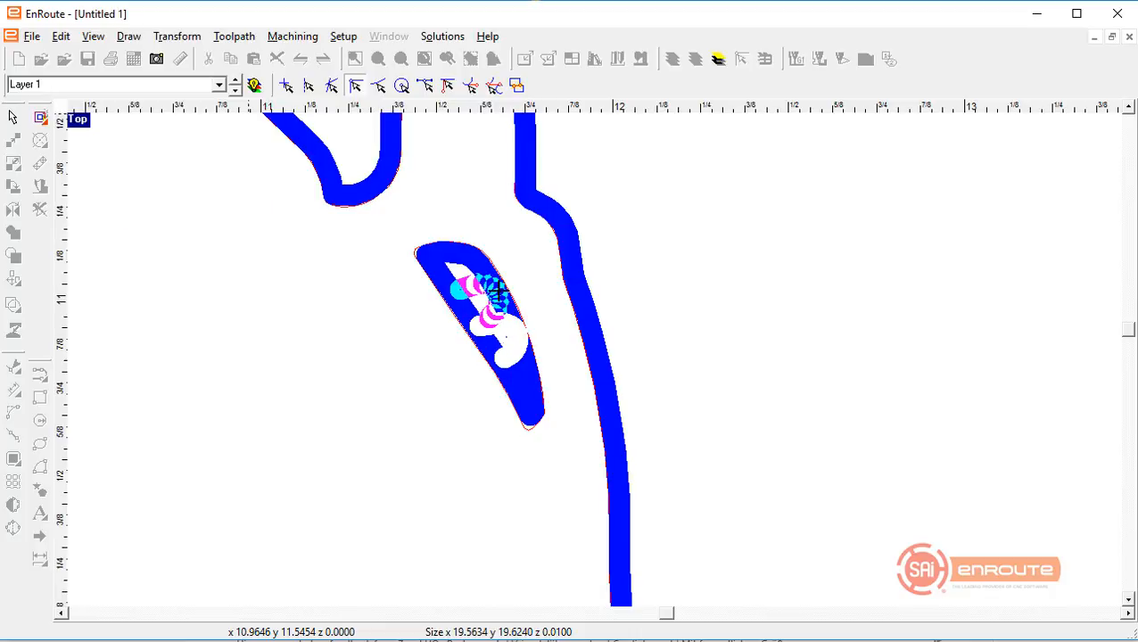
{"action": "right_click", "coordinate": [247, 392]}
{"action": "left_click", "coordinate": [300, 404]}
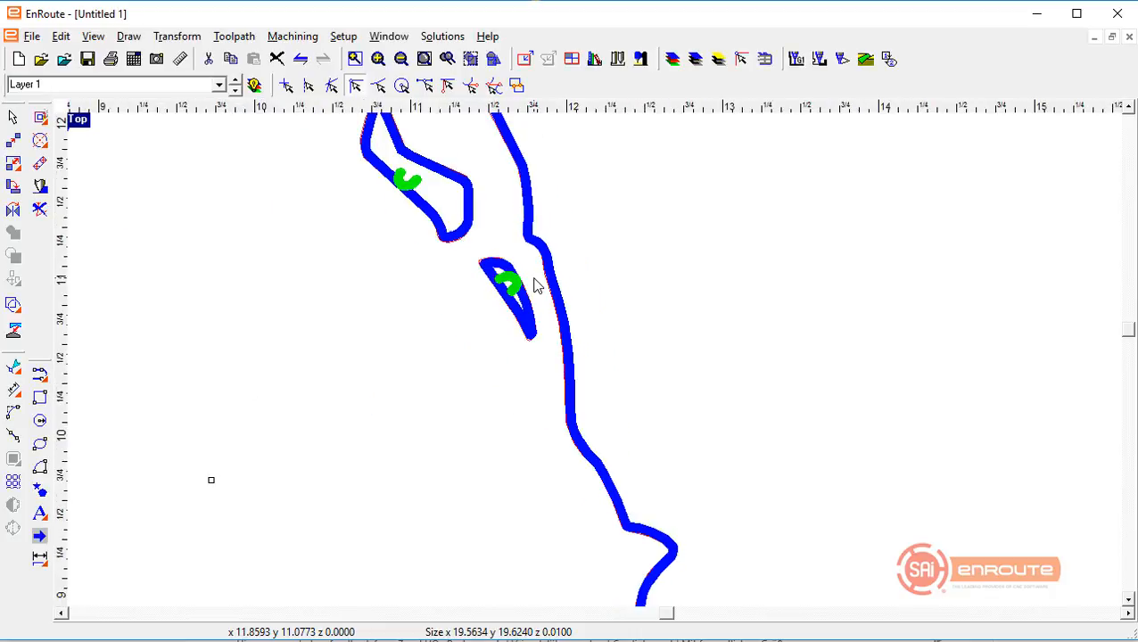
Move the whole sign to location X 0.5 and Y 0.5 on the plate, then deselect it
{"action": "scroll", "coordinate": [450, 236], "scroll_direction": "down", "scroll_amount": 2}
{"action": "scroll", "coordinate": [450, 241], "scroll_direction": "down", "scroll_amount": 3}
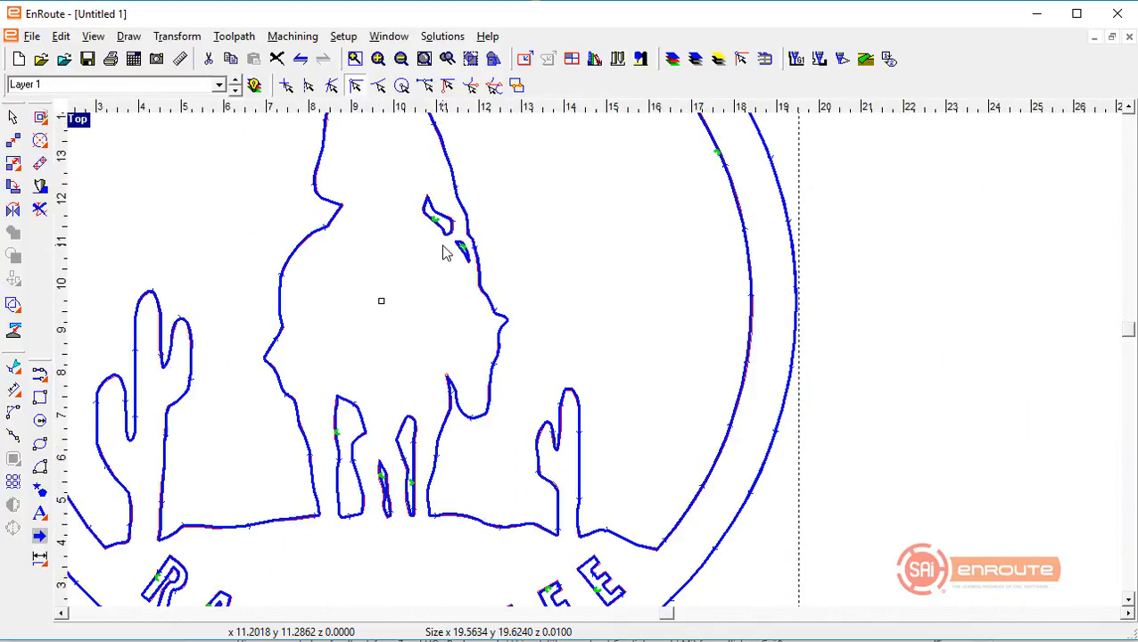
{"action": "scroll", "coordinate": [446, 254], "scroll_direction": "up", "scroll_amount": 2}
{"action": "scroll", "coordinate": [428, 259], "scroll_direction": "down", "scroll_amount": 2}
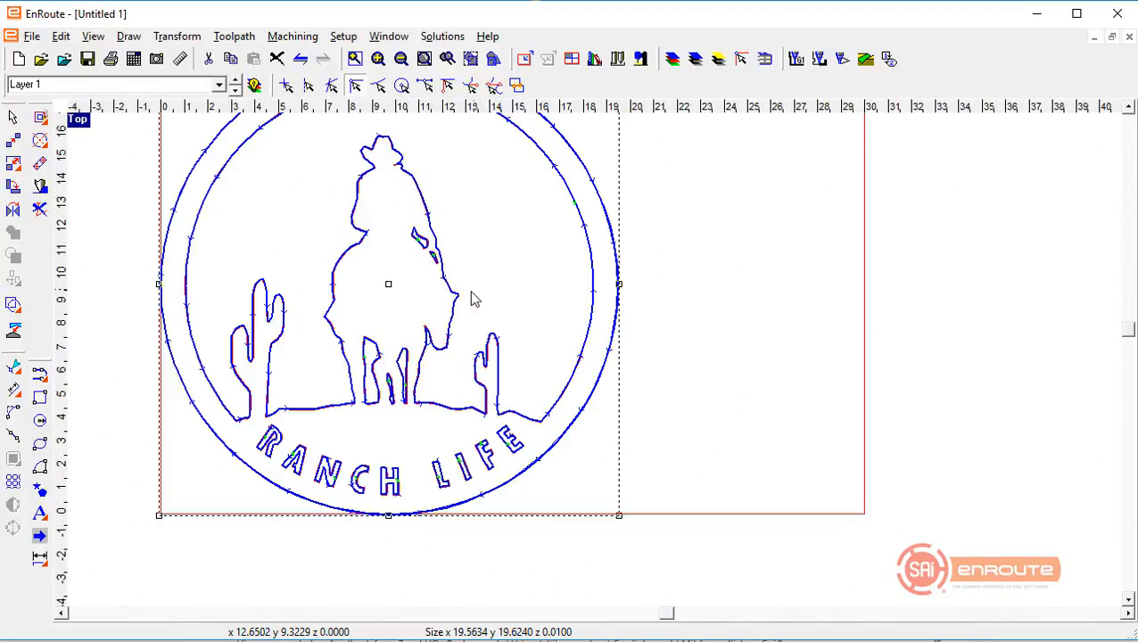
{"action": "scroll", "coordinate": [479, 290], "scroll_direction": "down", "scroll_amount": 1}
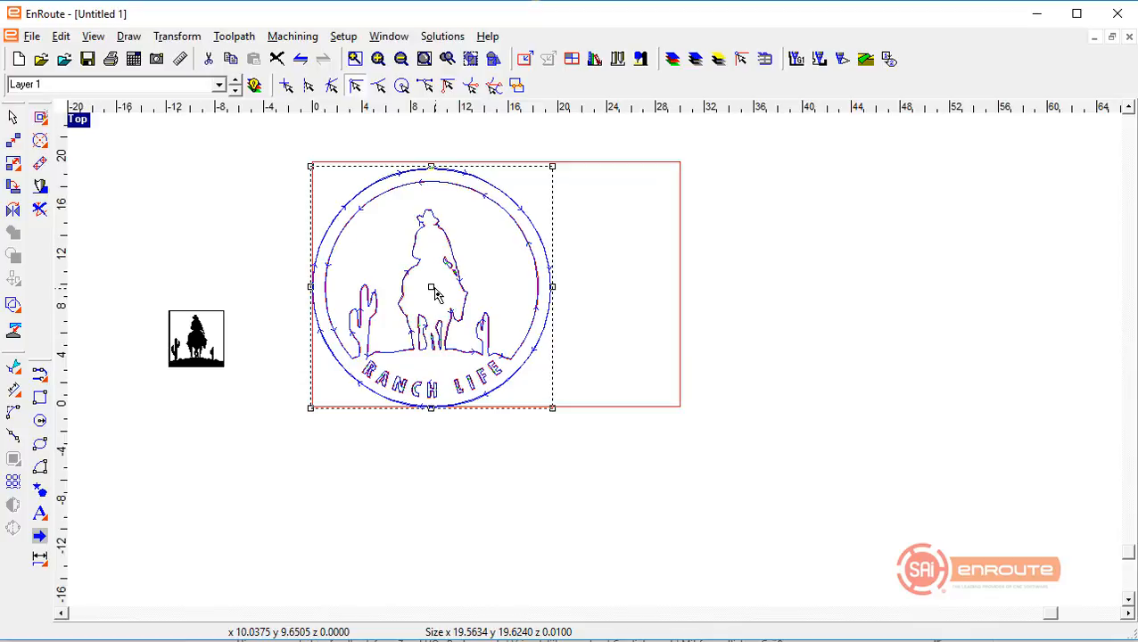
{"action": "left_click", "coordinate": [12, 164]}
{"action": "left_click", "coordinate": [1081, 147]}
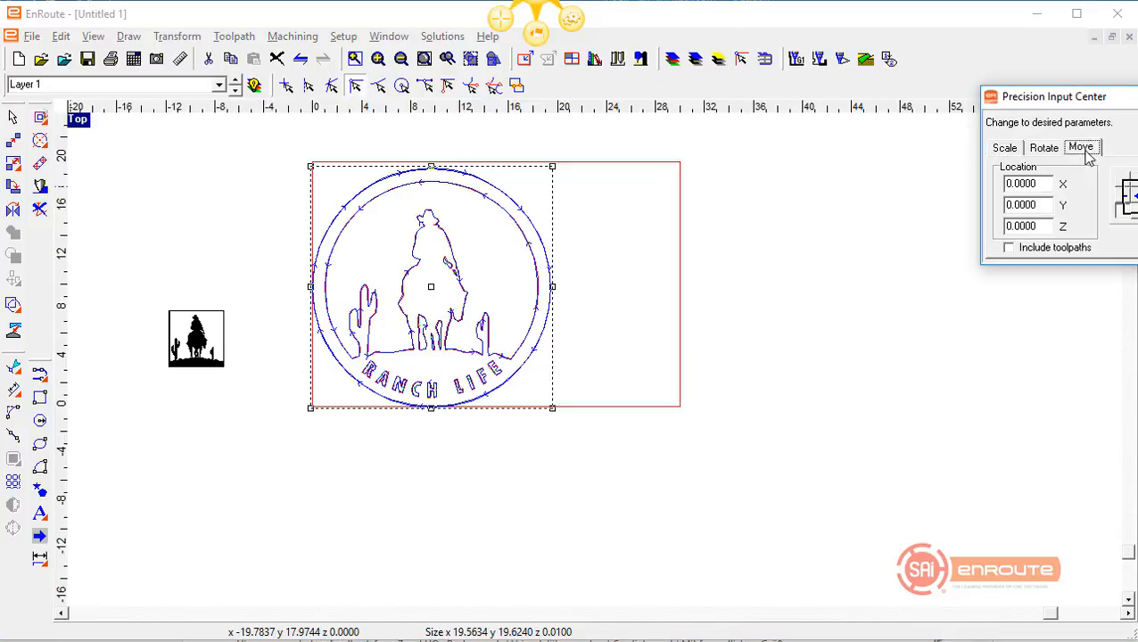
{"action": "left_click_drag", "start_coordinate": [1036, 184], "coordinate": [1011, 184]}
{"action": "type", "text": ".5"}
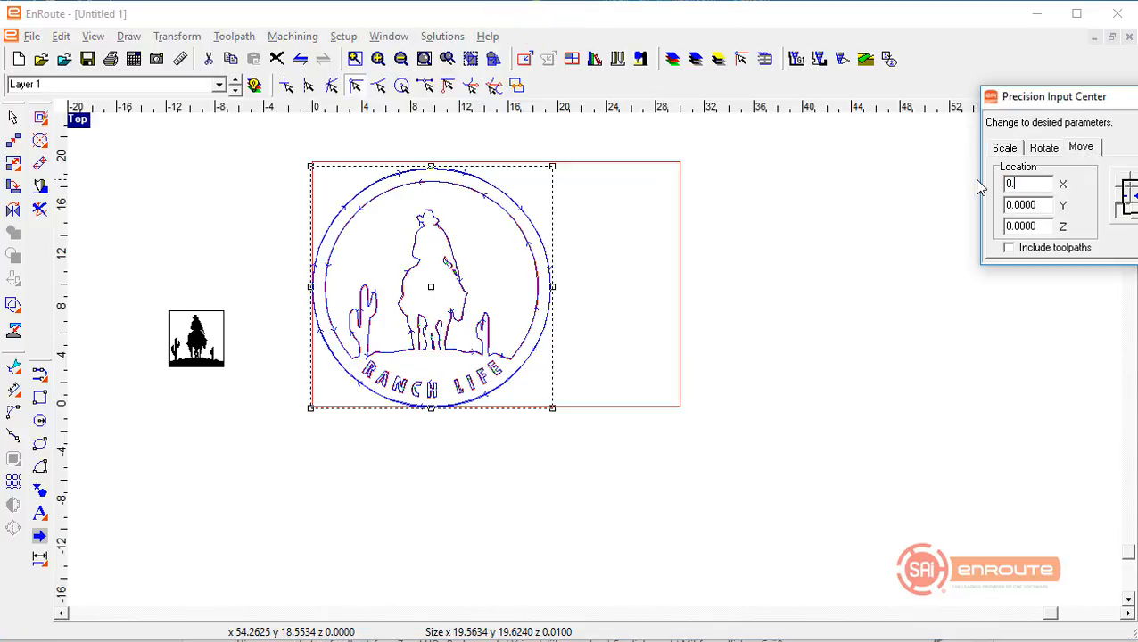
{"action": "key", "text": "Tab"}
{"action": "type", "text": ".5"}
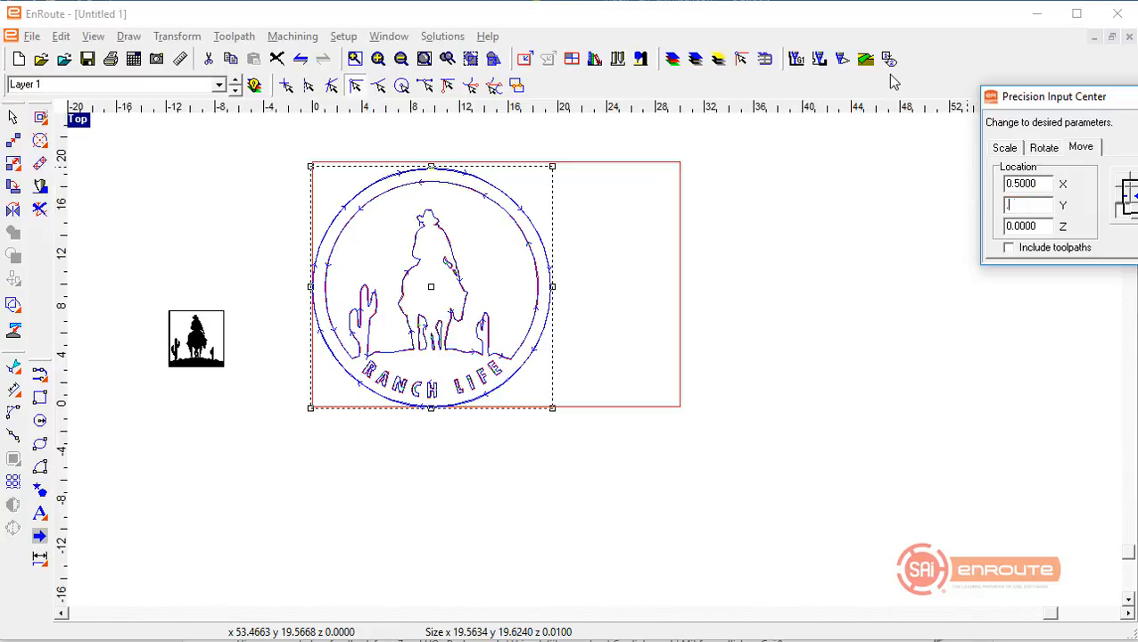
{"action": "key", "text": "Tab"}
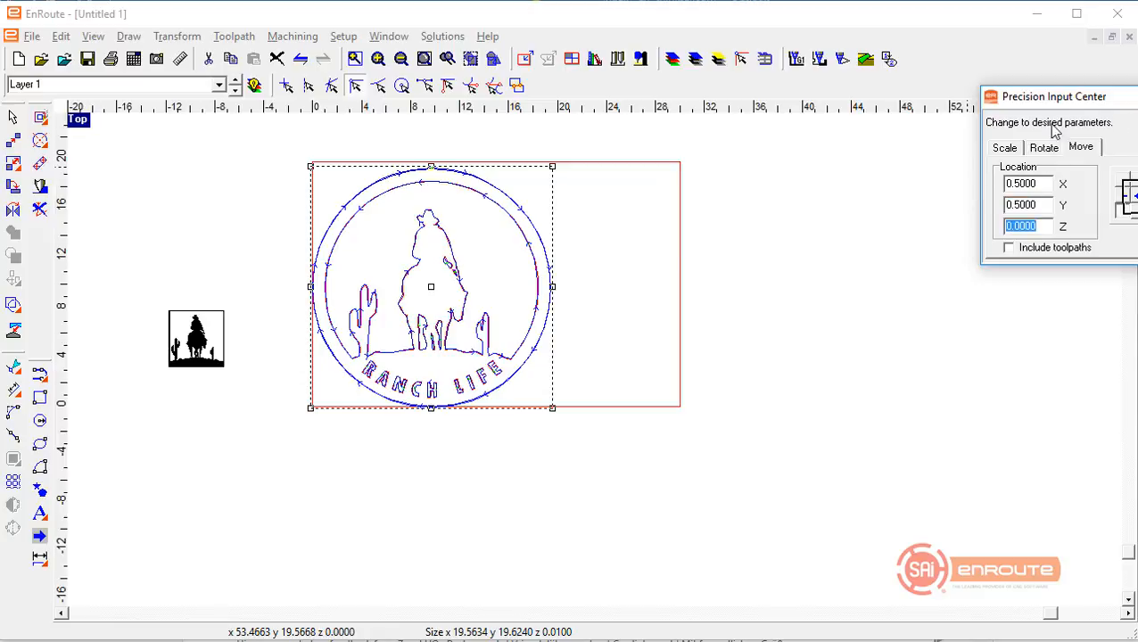
{"action": "key", "text": "Return"}
{"action": "left_click", "coordinate": [699, 318]}
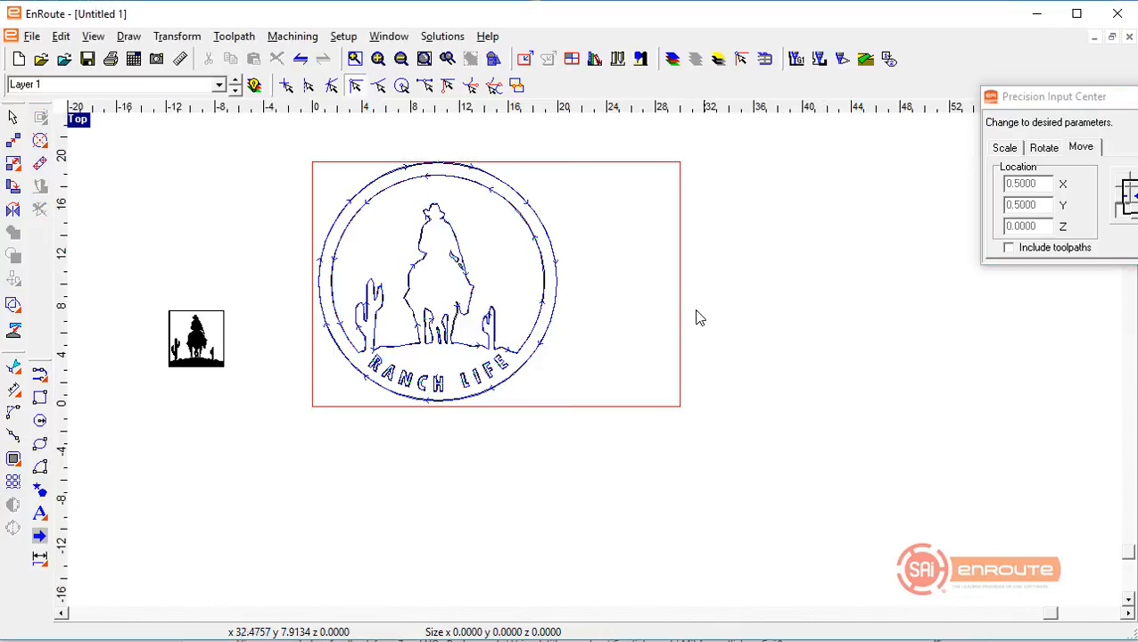
Redefine the plate with a height of 21 in
{"action": "scroll", "coordinate": [475, 154], "scroll_direction": "up", "scroll_amount": 2}
{"action": "left_click", "coordinate": [524, 59]}
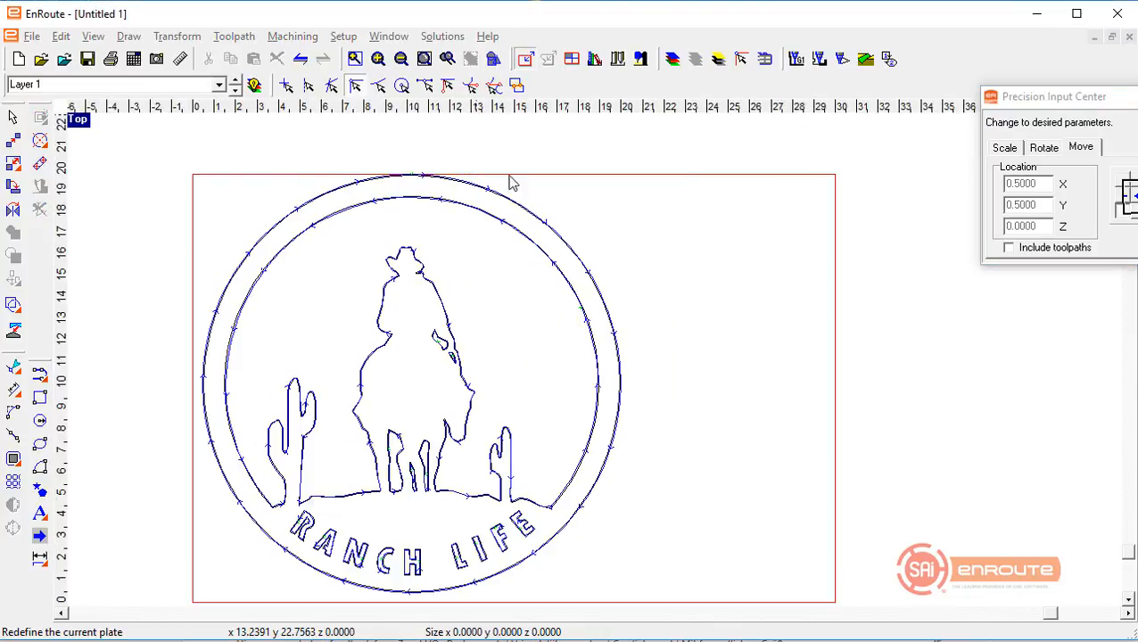
{"action": "left_click", "coordinate": [588, 217]}
{"action": "key", "text": "Tab"}
{"action": "type", "text": "21"}
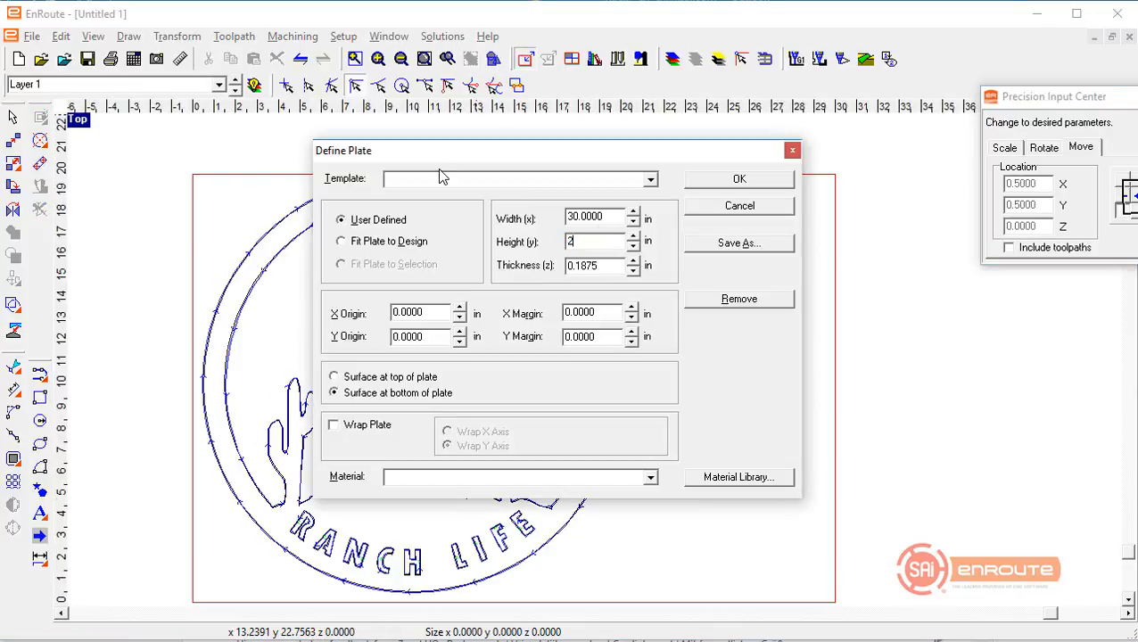
{"action": "key", "text": "Tab"}
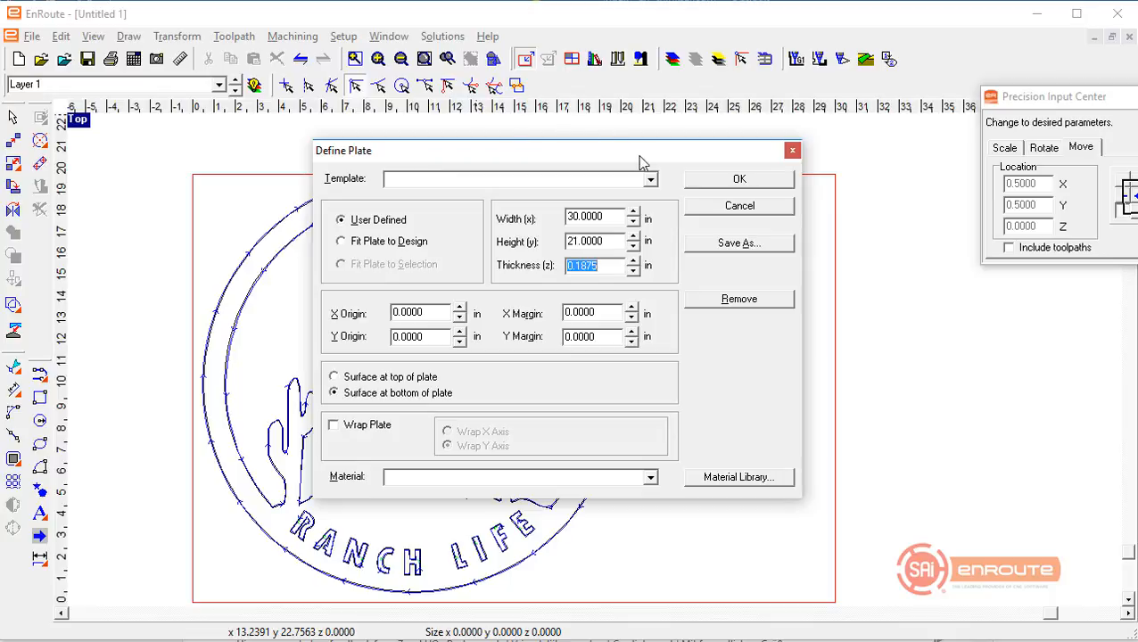
{"action": "left_click", "coordinate": [702, 181]}
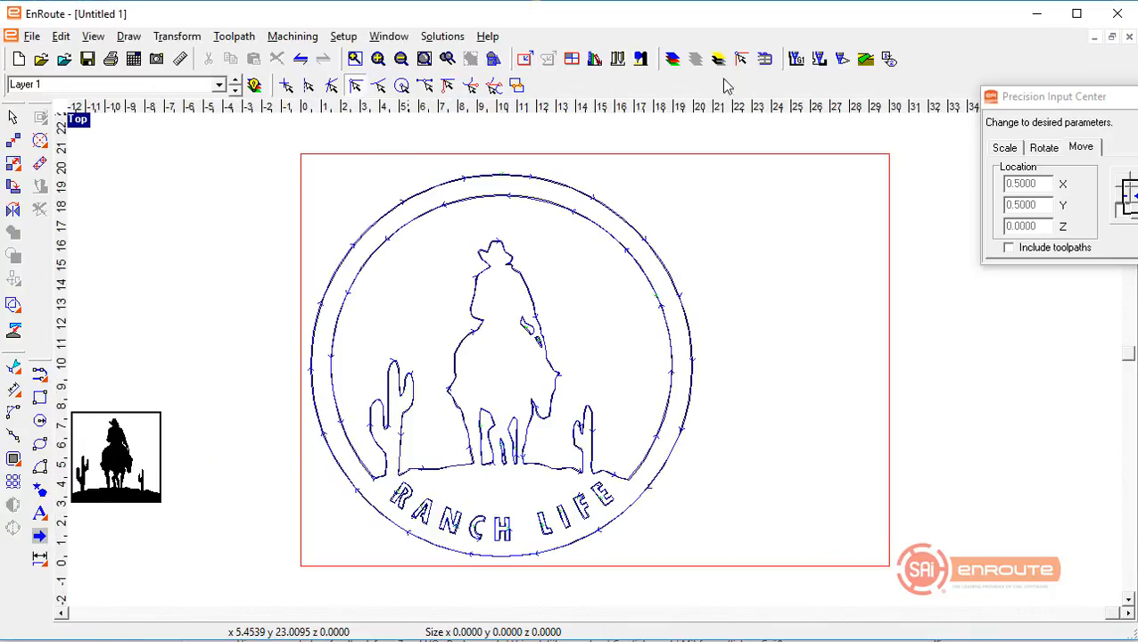
Check which machine driver is currently set for the output
{"action": "left_click", "coordinate": [344, 35]}
{"action": "left_click", "coordinate": [322, 61]}
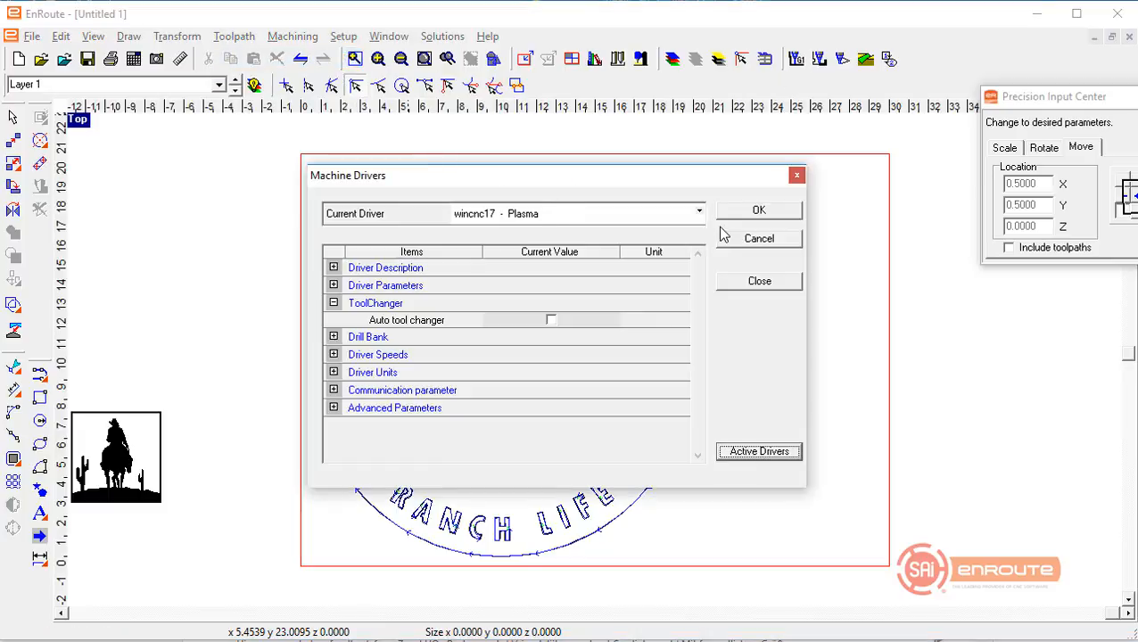
{"action": "left_click", "coordinate": [796, 174]}
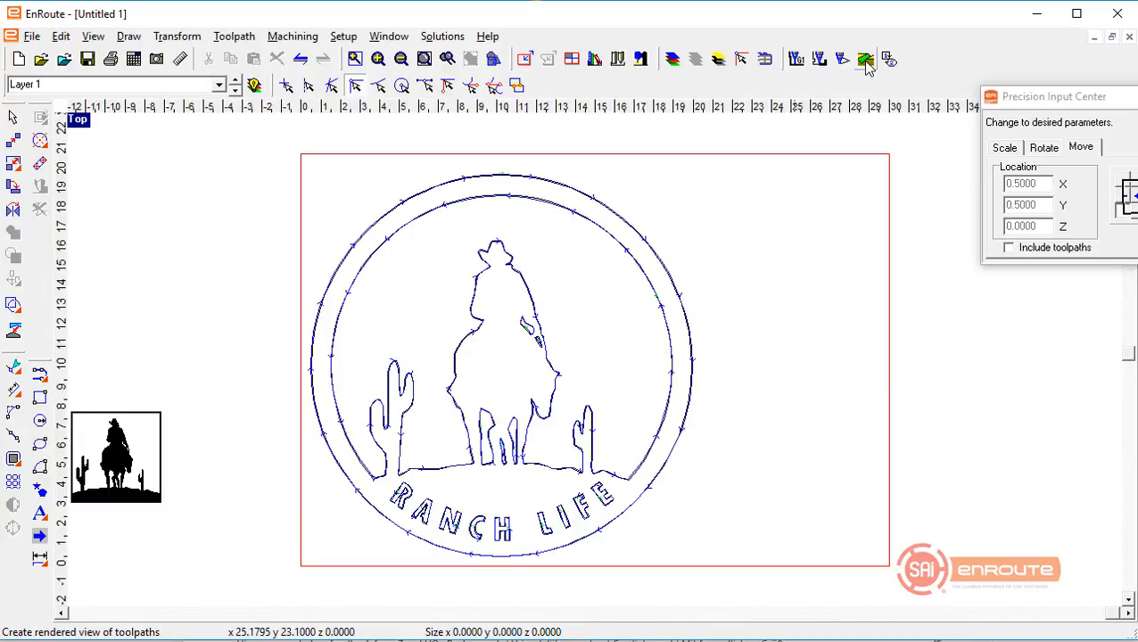
Output all toolpaths to a TAP file named "Ranch LIfe" on the Desktop
{"action": "left_click", "coordinate": [292, 36]}
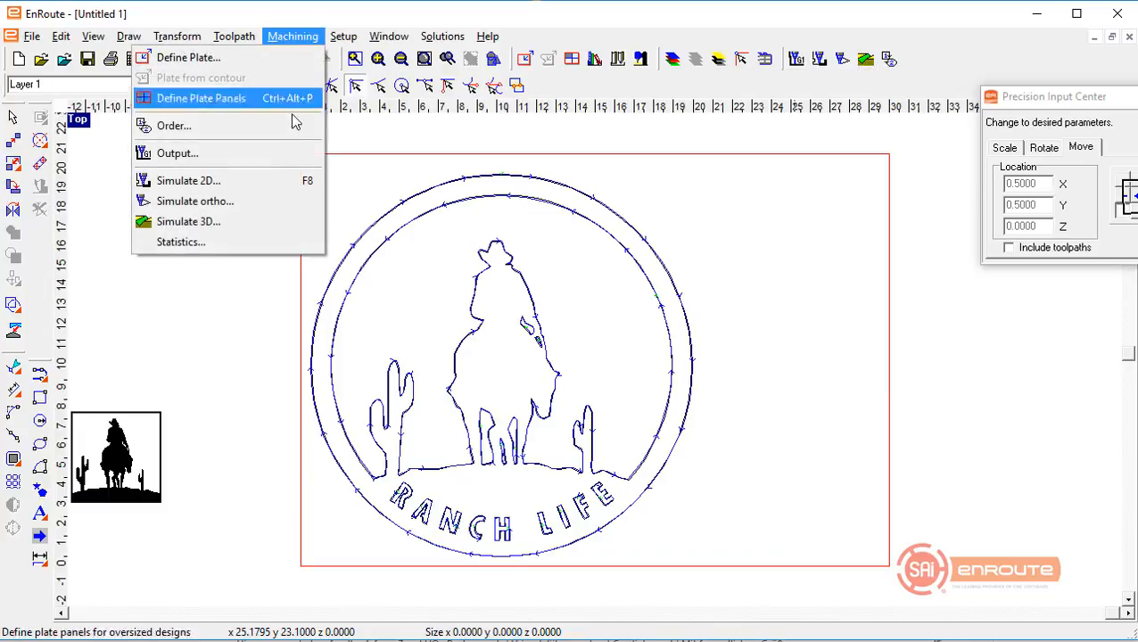
{"action": "left_click", "coordinate": [283, 153]}
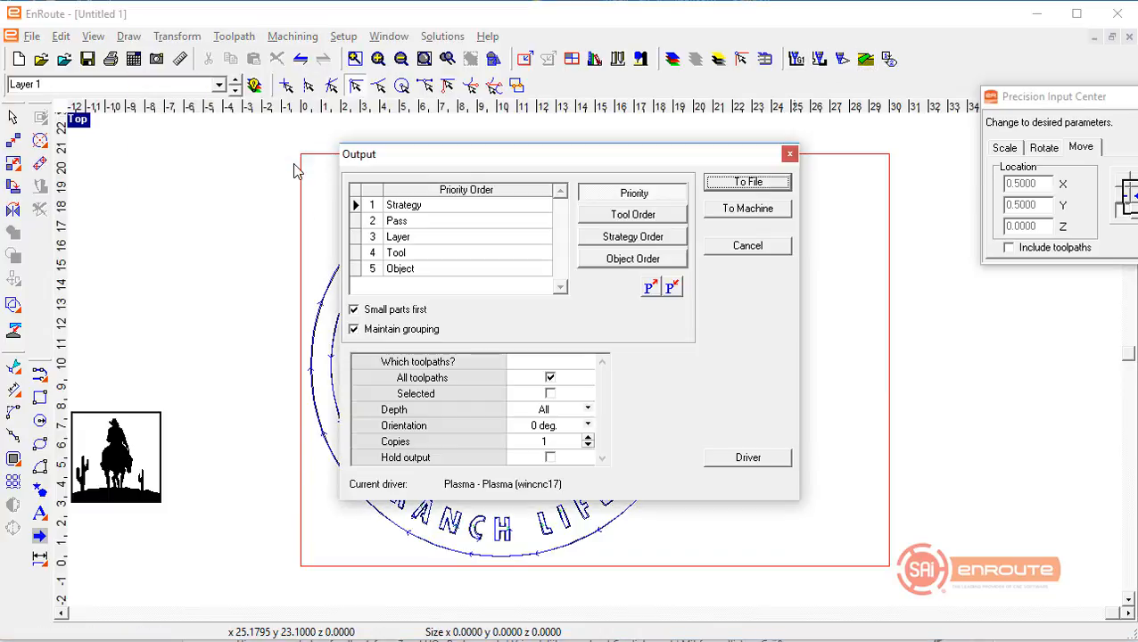
{"action": "left_click", "coordinate": [772, 185]}
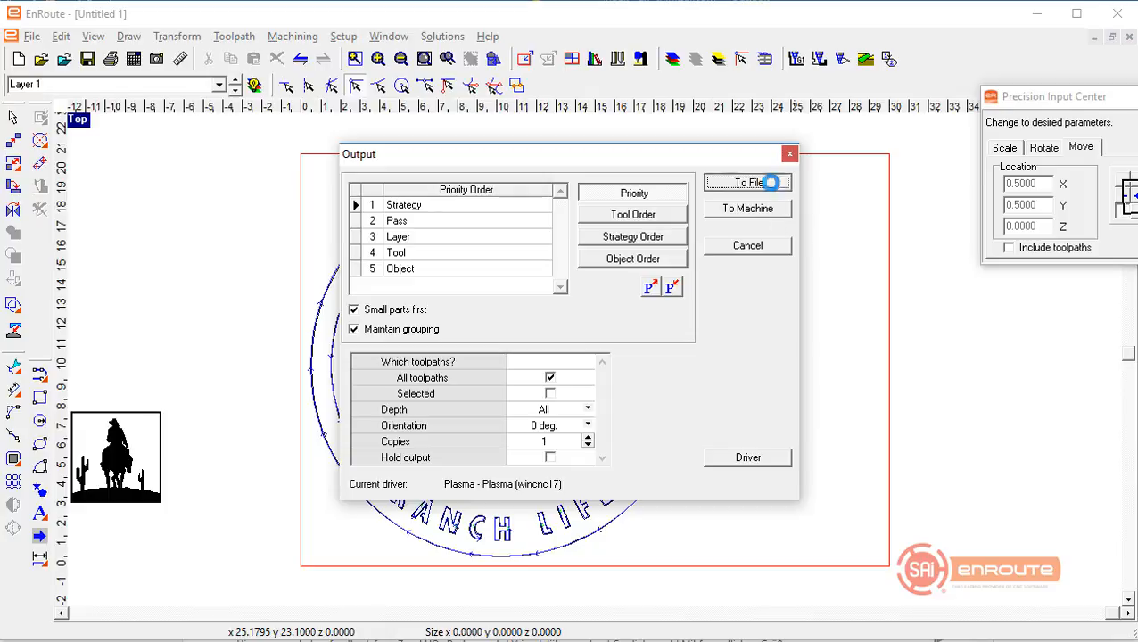
{"action": "left_click", "coordinate": [639, 452]}
{"action": "type", "text": "R"}
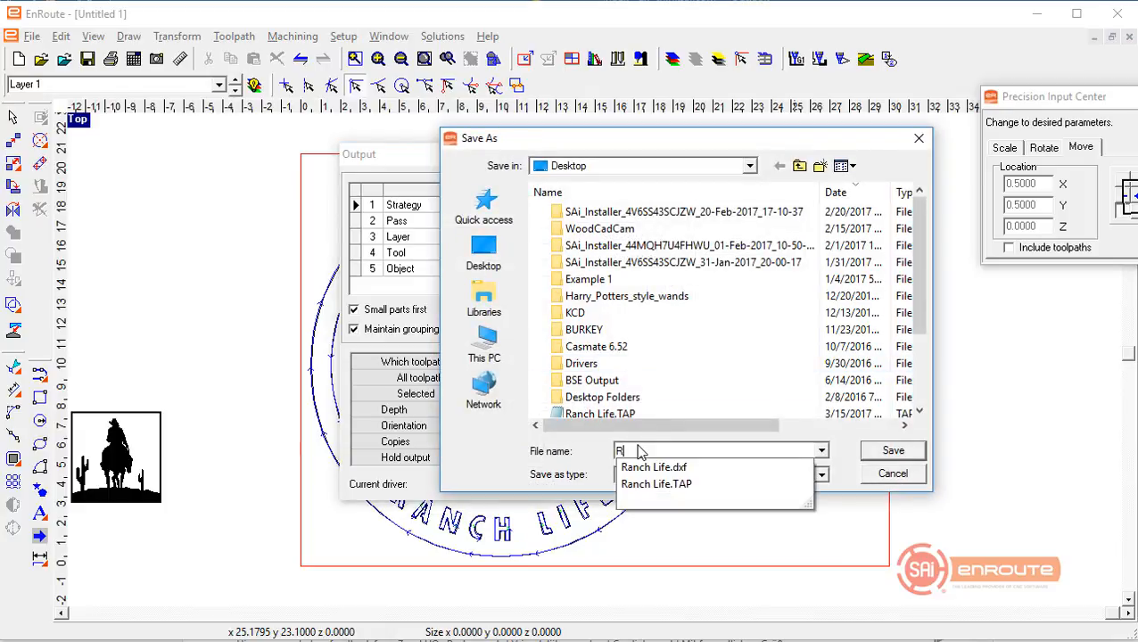
{"action": "type", "text": "anch Life"}
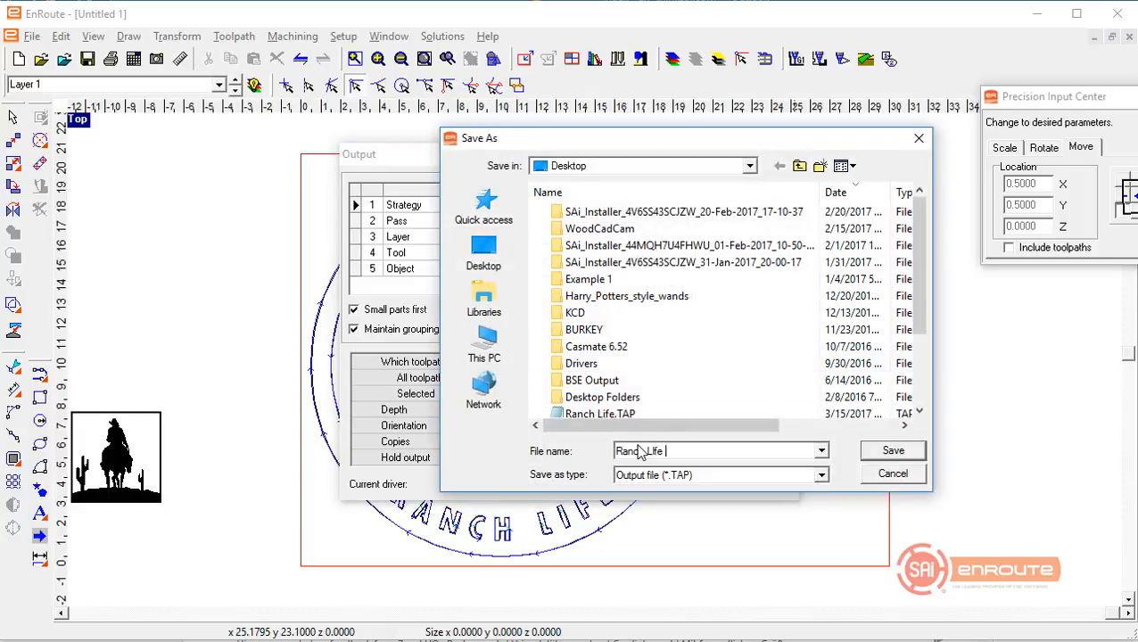
{"action": "key", "text": "Return"}
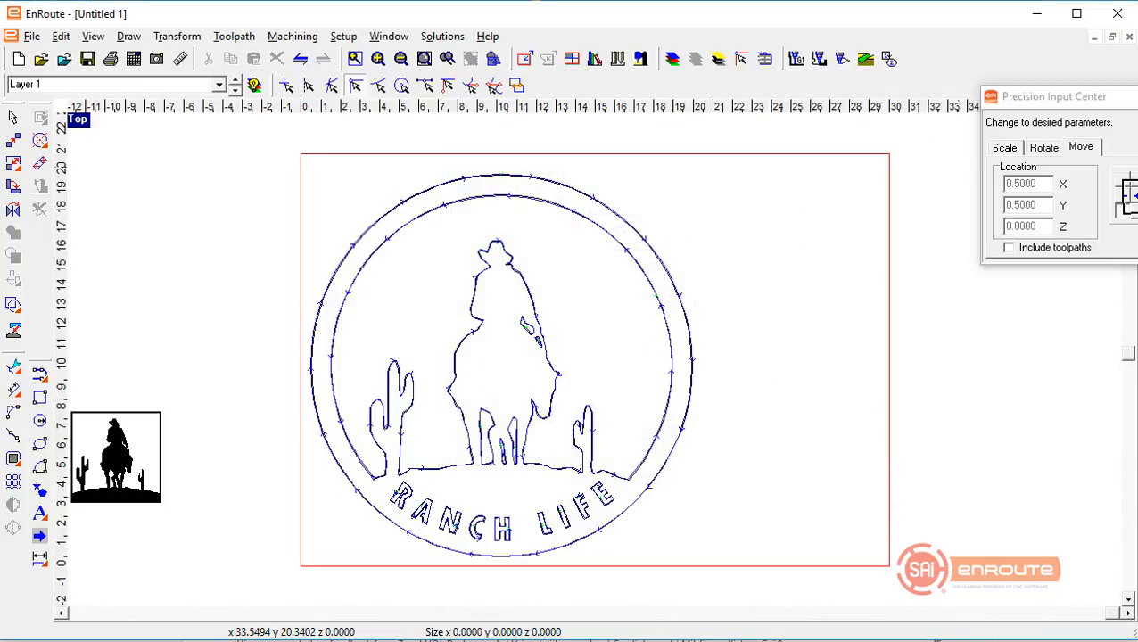
Launch the BackPlot solution and load the exported Ranch LIfe.TAP file in it
{"action": "left_click", "coordinate": [443, 36]}
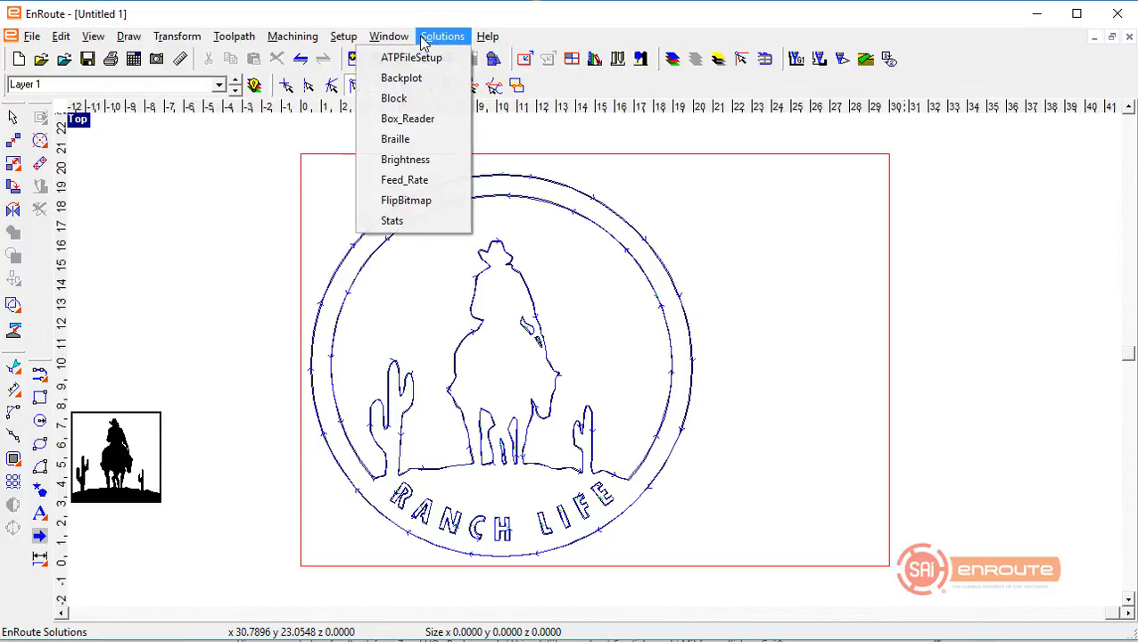
{"action": "left_click", "coordinate": [412, 78]}
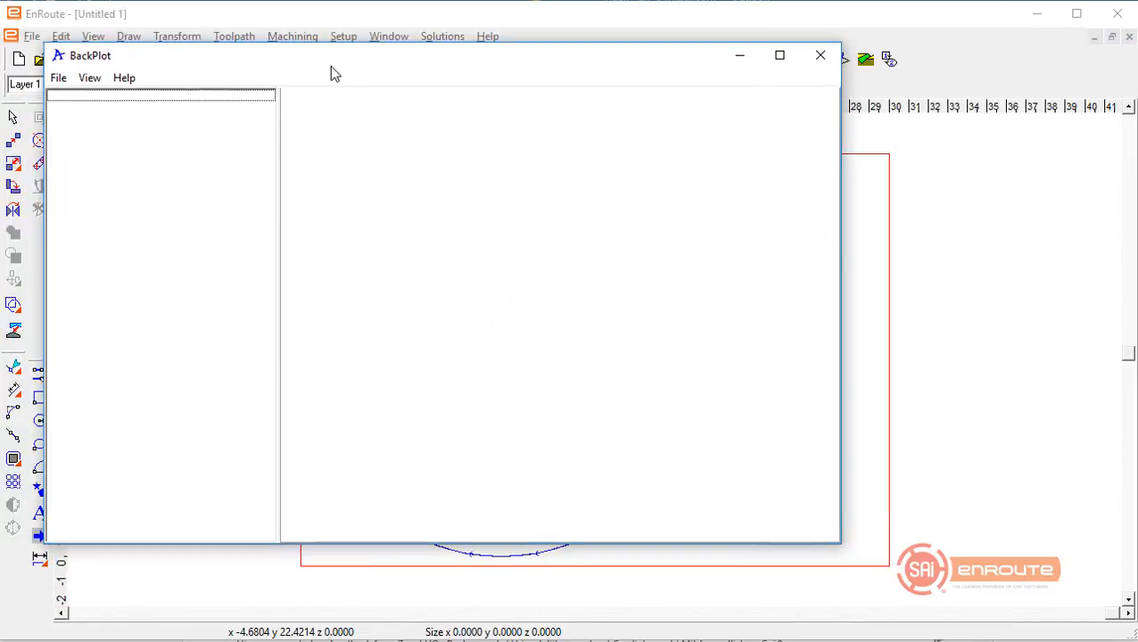
{"action": "left_click", "coordinate": [54, 75]}
{"action": "left_click", "coordinate": [68, 96]}
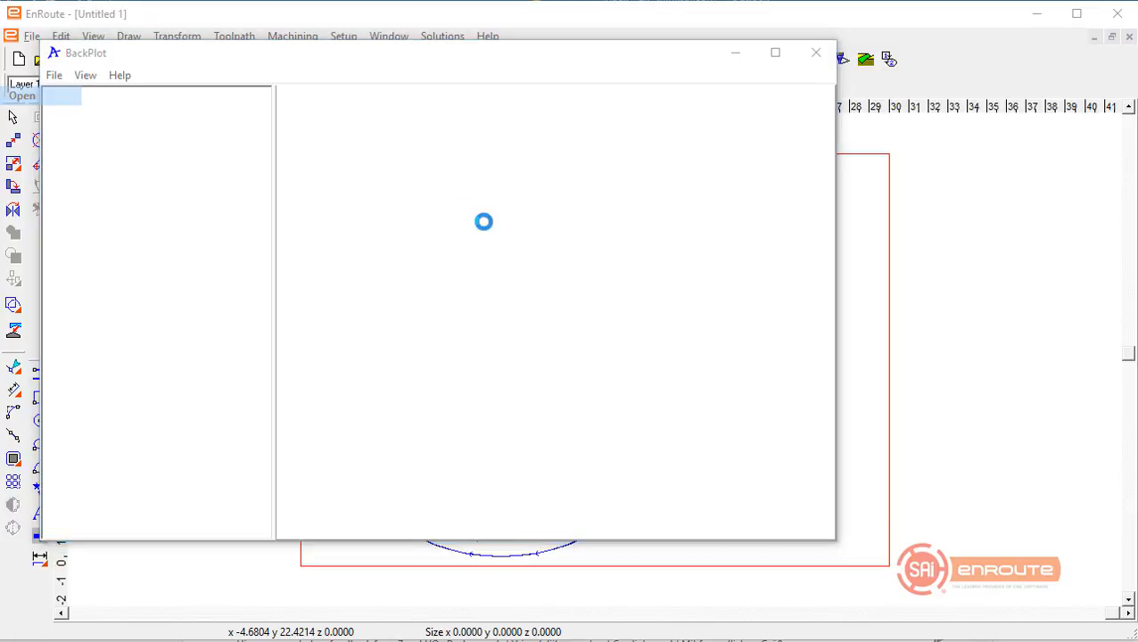
{"action": "double_click", "coordinate": [441, 162]}
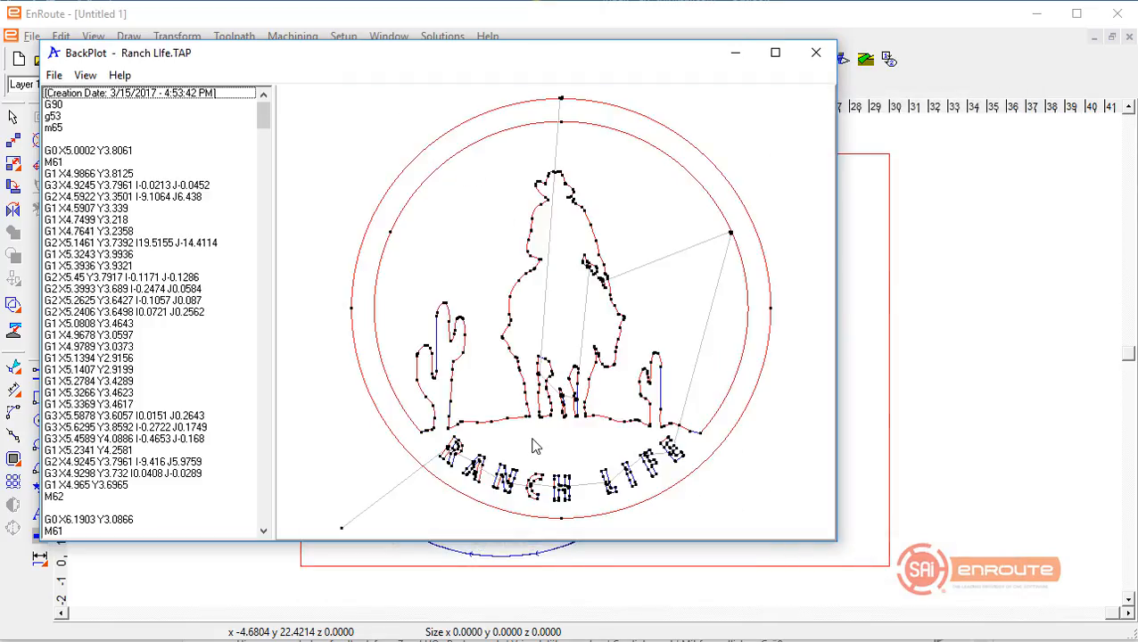
Examine the backplotted cutting paths and travel moves around the rider, cacti and lettering, and close BackPlot
{"action": "scroll", "coordinate": [500, 406], "scroll_direction": "up", "scroll_amount": 6}
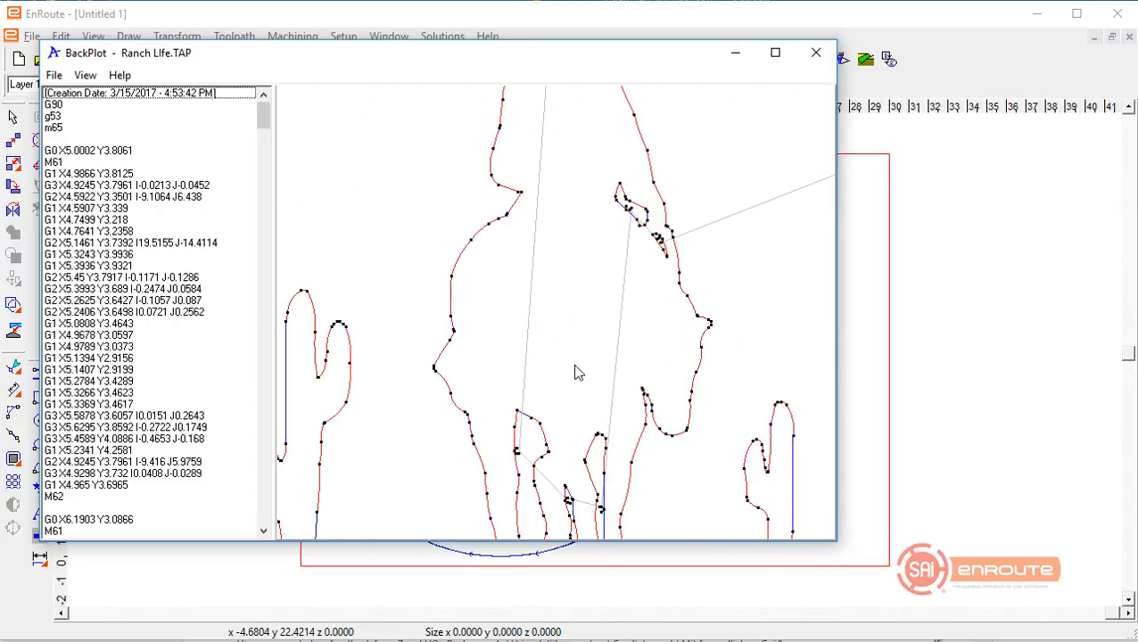
{"action": "scroll", "coordinate": [553, 251], "scroll_direction": "down", "scroll_amount": 1}
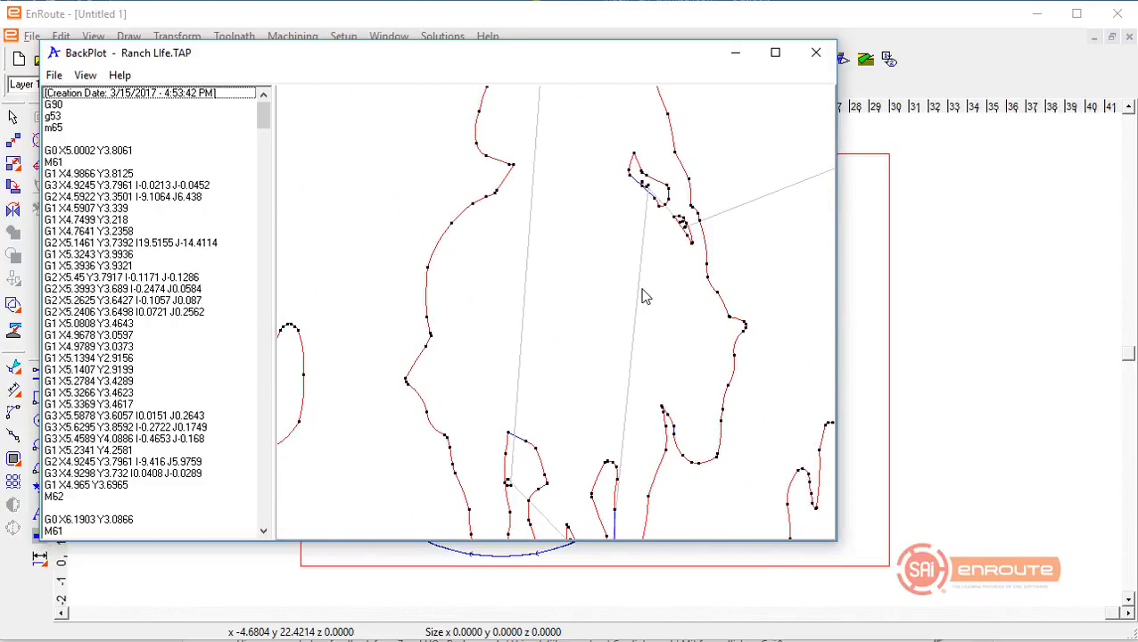
{"action": "scroll", "coordinate": [431, 261], "scroll_direction": "down", "scroll_amount": 3}
{"action": "scroll", "coordinate": [462, 264], "scroll_direction": "up", "scroll_amount": 1}
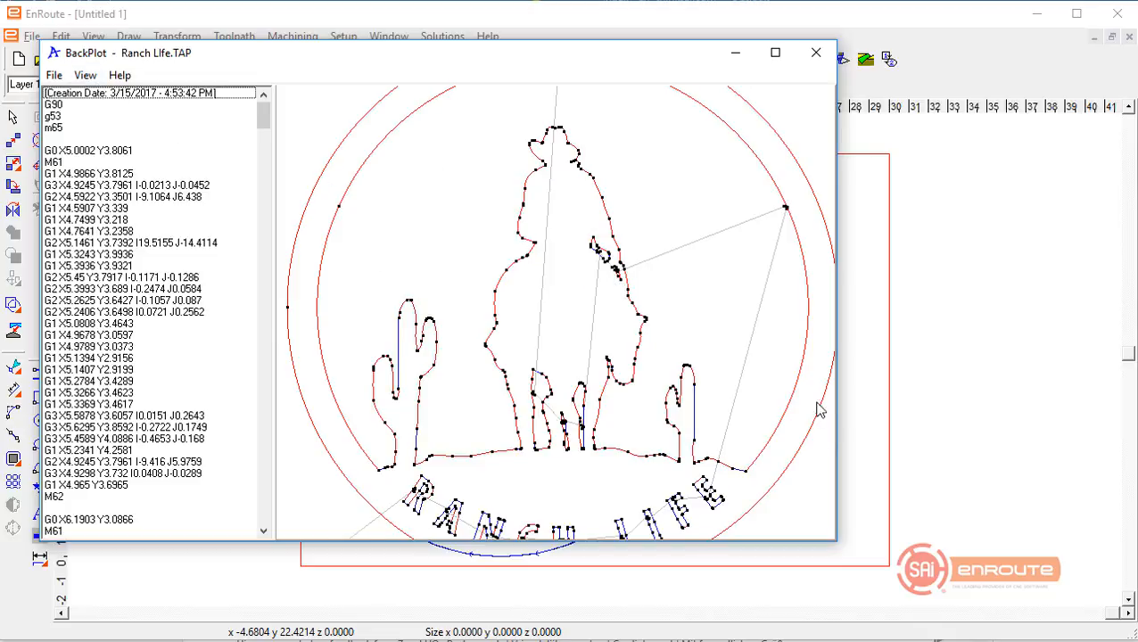
{"action": "scroll", "coordinate": [636, 379], "scroll_direction": "down", "scroll_amount": 2}
{"action": "scroll", "coordinate": [577, 372], "scroll_direction": "up", "scroll_amount": 2}
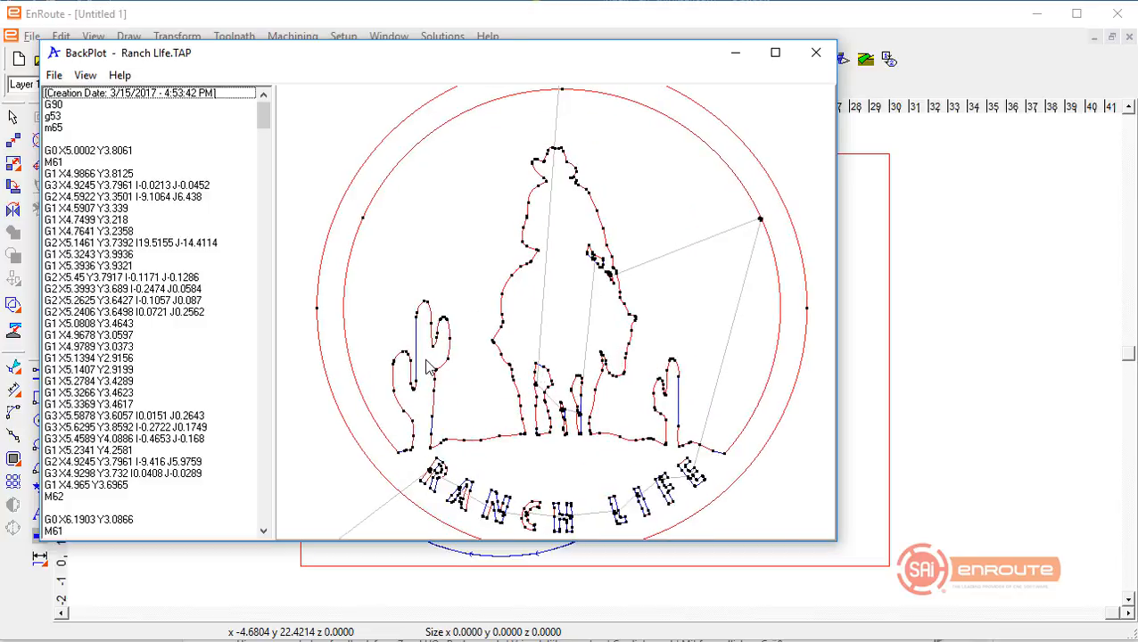
{"action": "scroll", "coordinate": [427, 365], "scroll_direction": "up", "scroll_amount": 3}
{"action": "scroll", "coordinate": [509, 381], "scroll_direction": "down", "scroll_amount": 2}
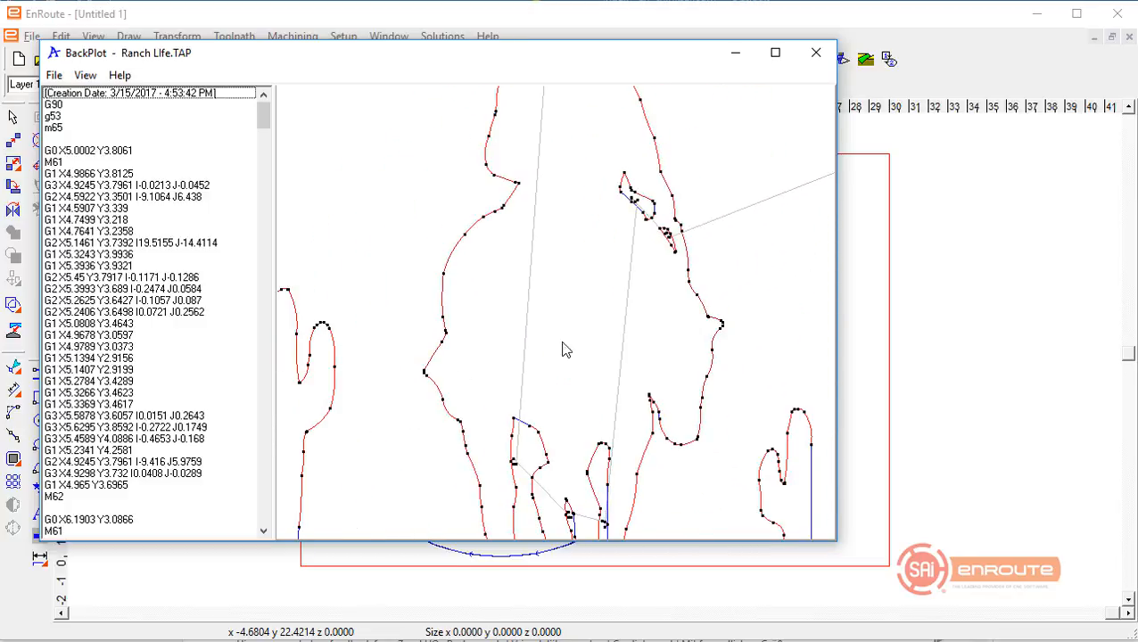
{"action": "scroll", "coordinate": [671, 297], "scroll_direction": "down", "scroll_amount": 3}
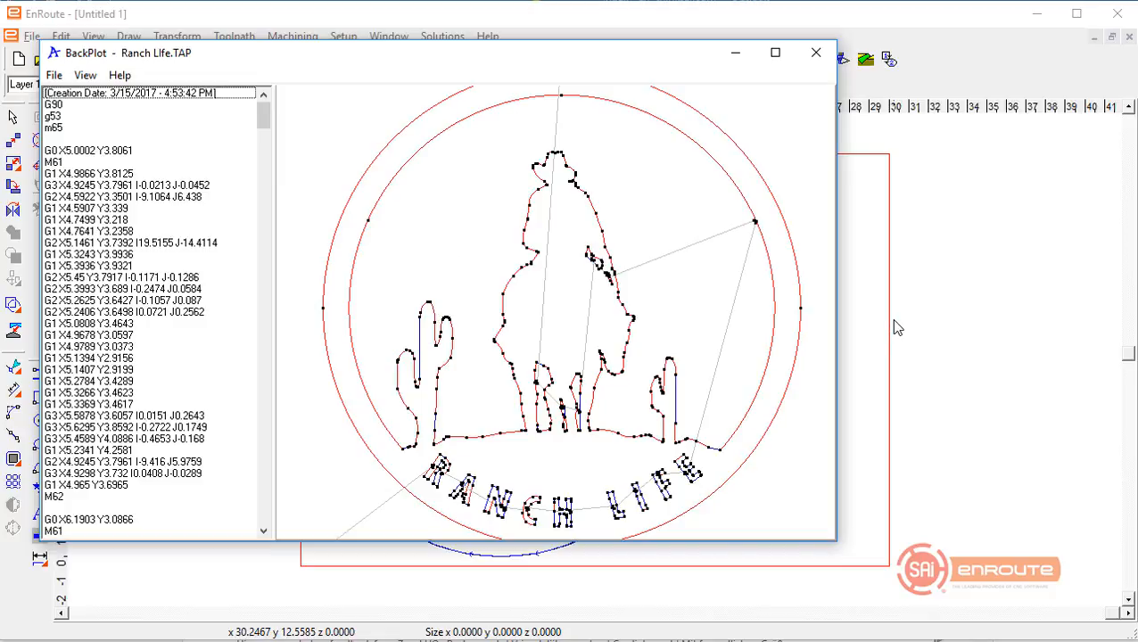
{"action": "key", "text": "alt+F4"}
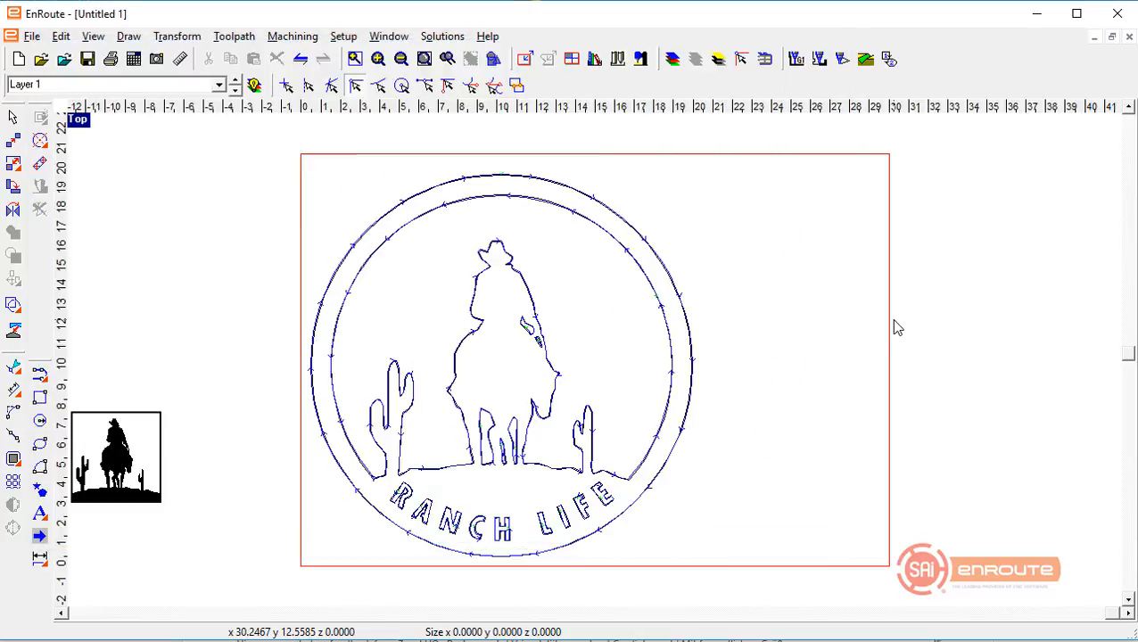